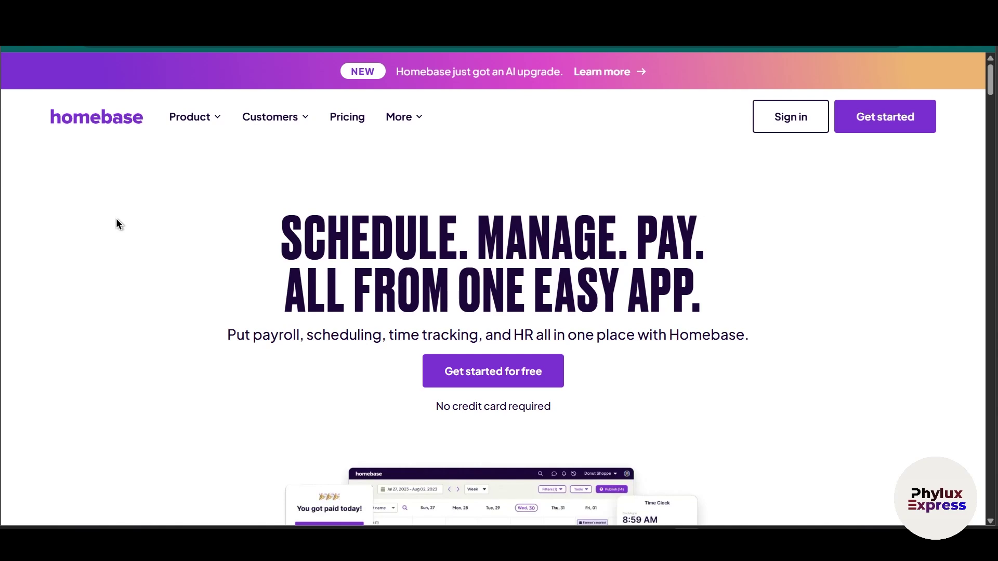
- Examine the homepage's product overview, customer logos, and time clock and employee scheduling sections
scroll(116, 219, down, 3)
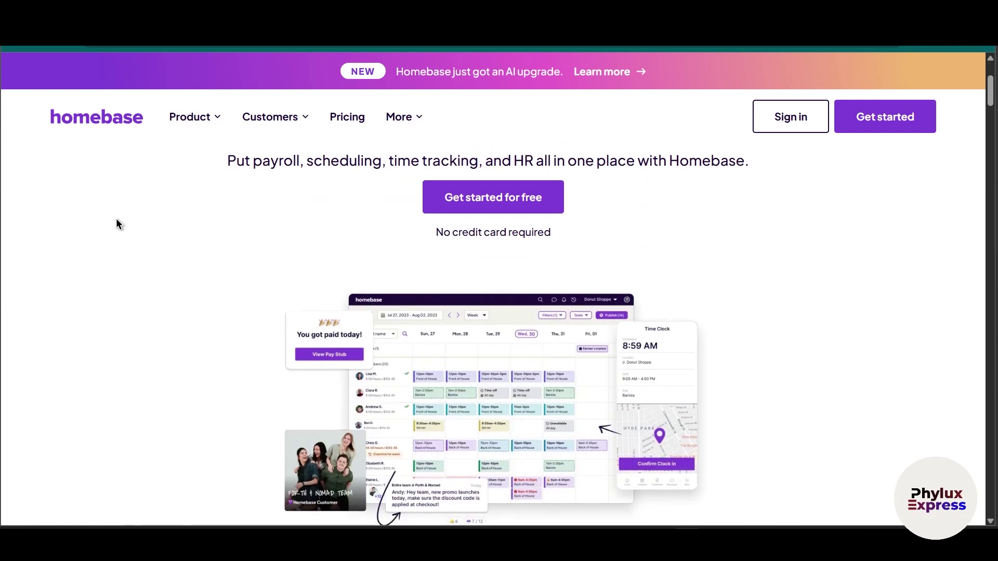
scroll(116, 218, down, 3)
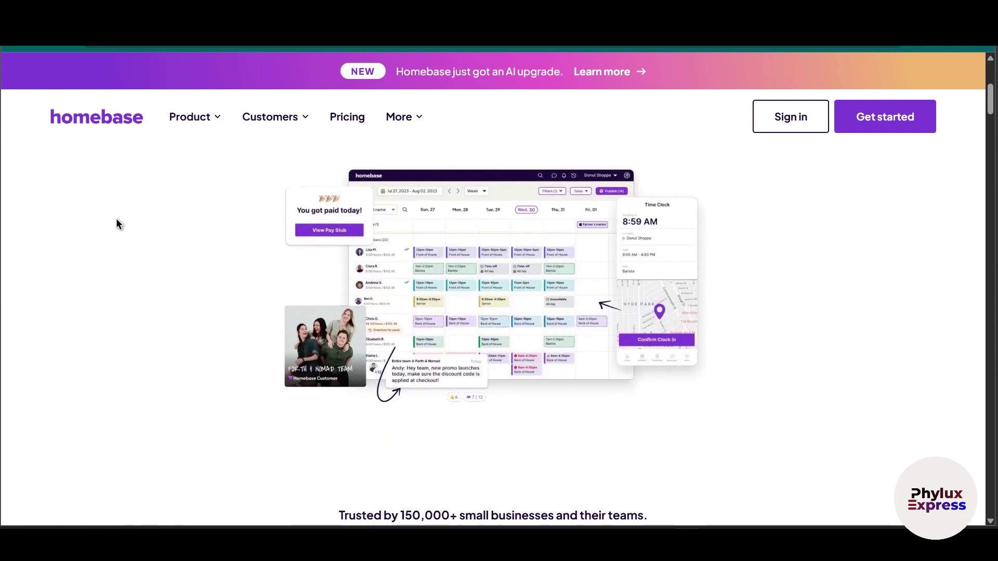
scroll(117, 218, down, 2)
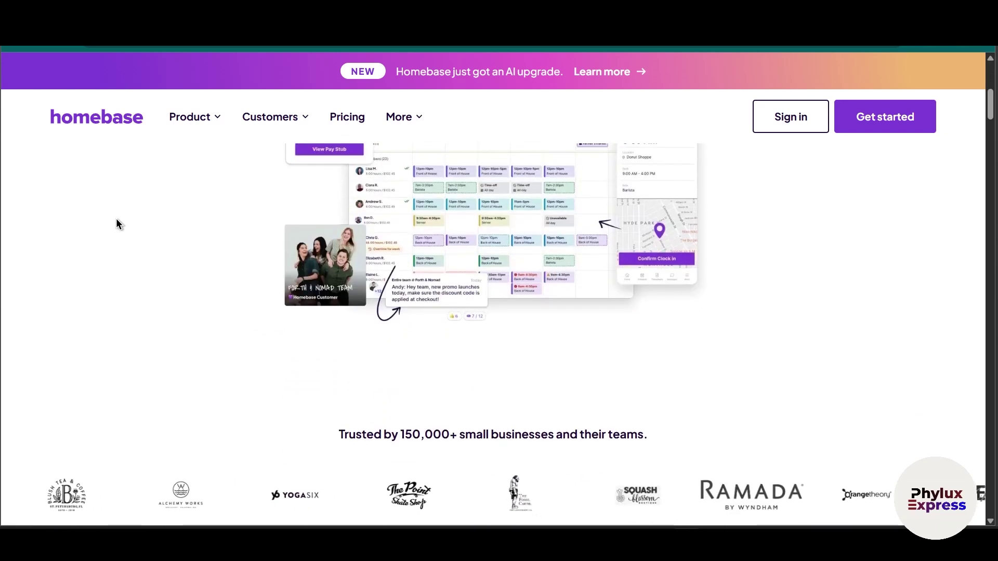
scroll(117, 224, down, 1)
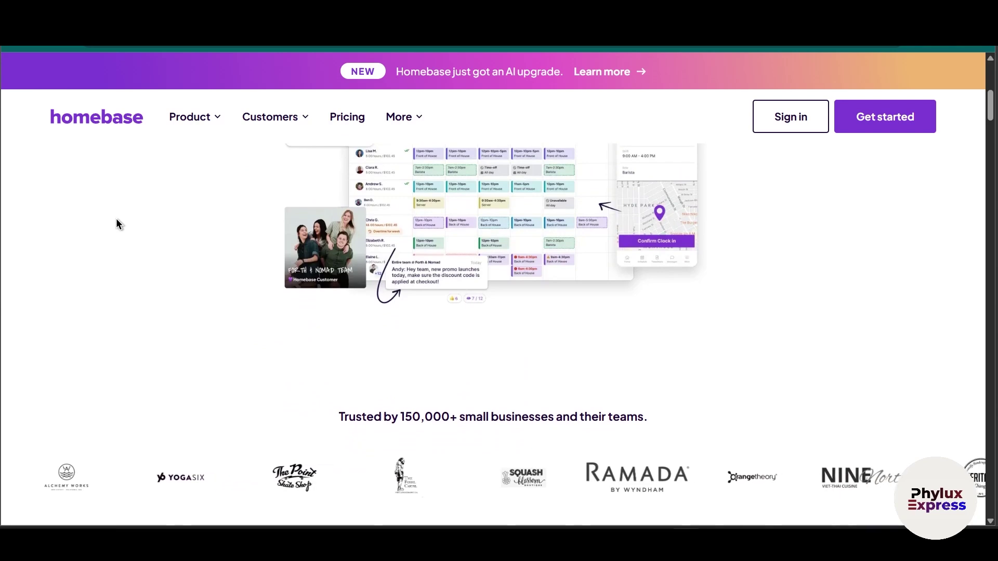
scroll(116, 224, down, 1)
scroll(116, 224, down, 2)
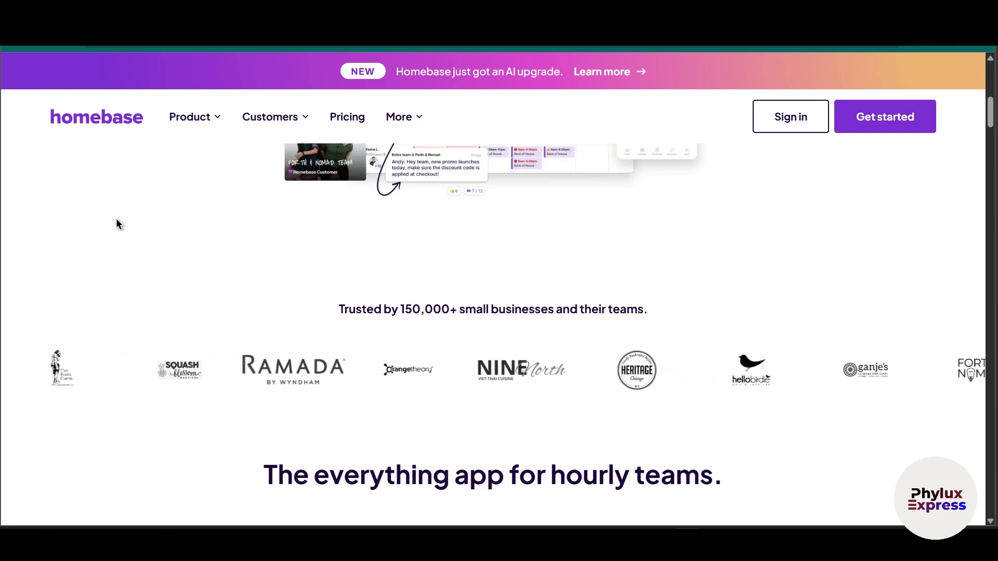
scroll(116, 224, down, 2)
scroll(117, 224, down, 3)
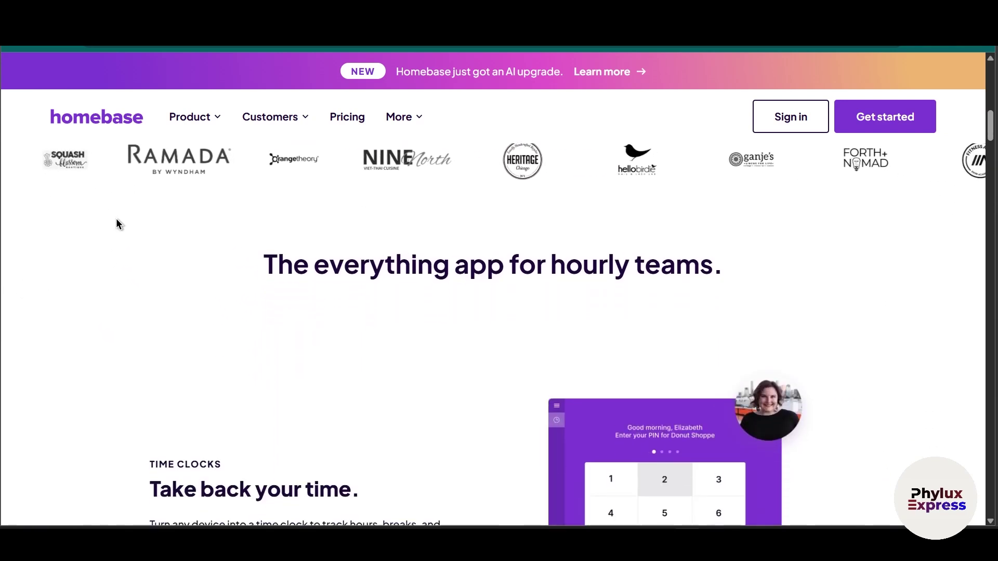
scroll(117, 224, up, 2)
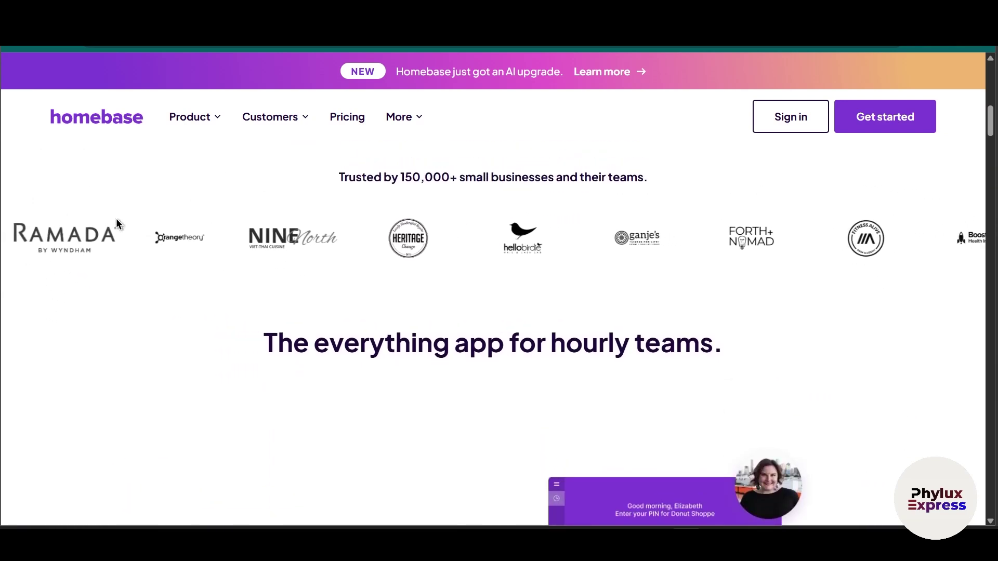
scroll(117, 224, up, 1)
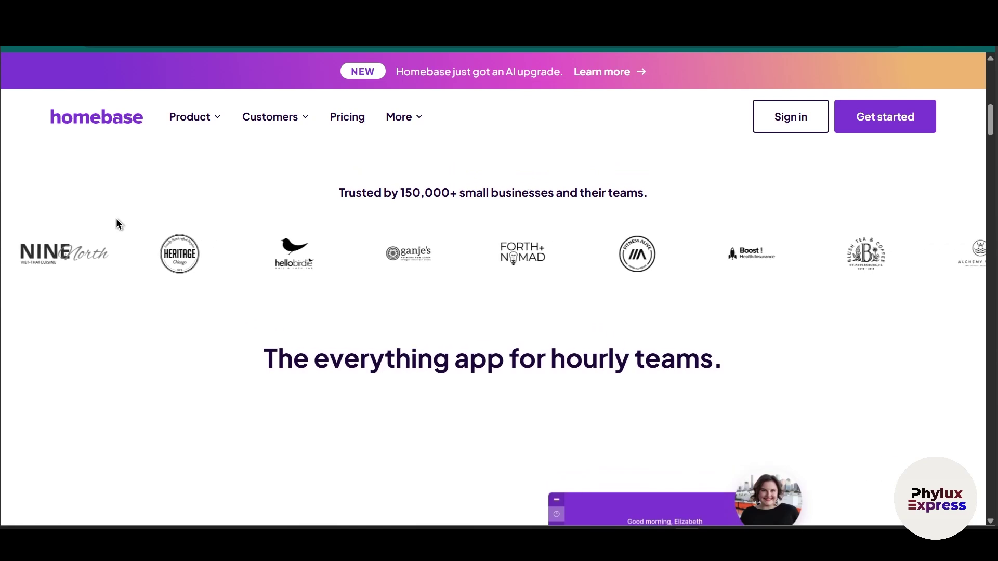
scroll(117, 224, down, 2)
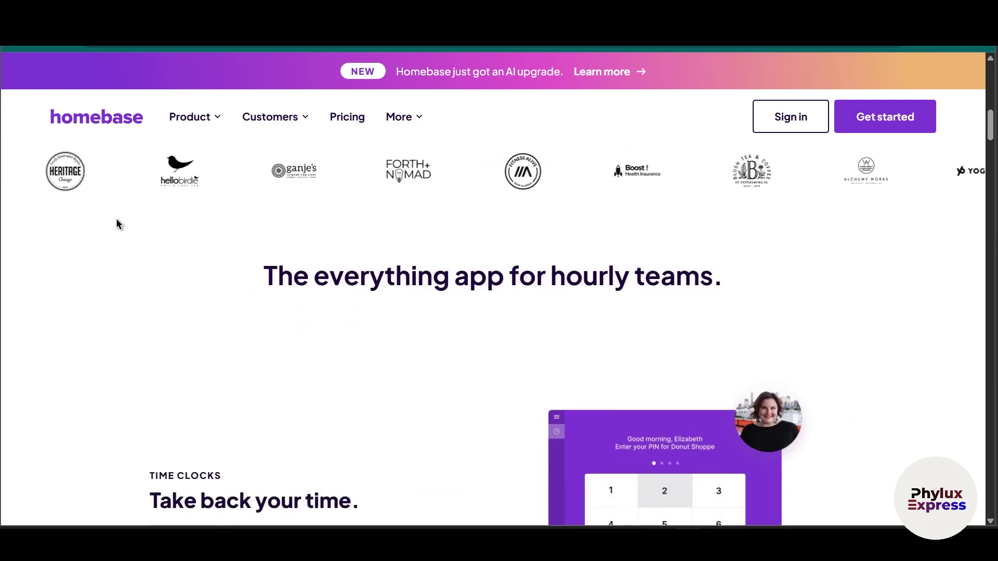
scroll(117, 225, down, 1)
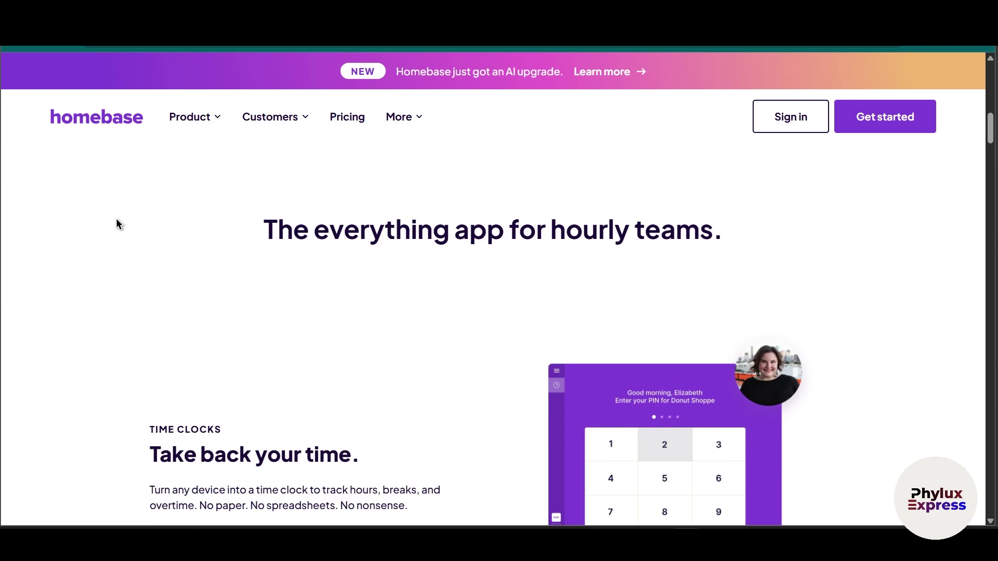
scroll(116, 219, down, 1)
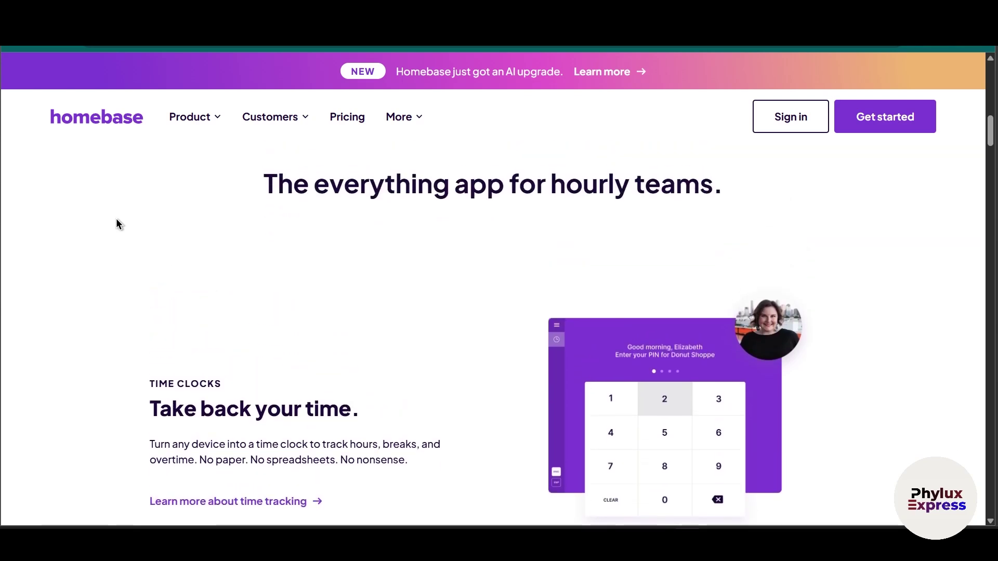
scroll(117, 224, up, 1)
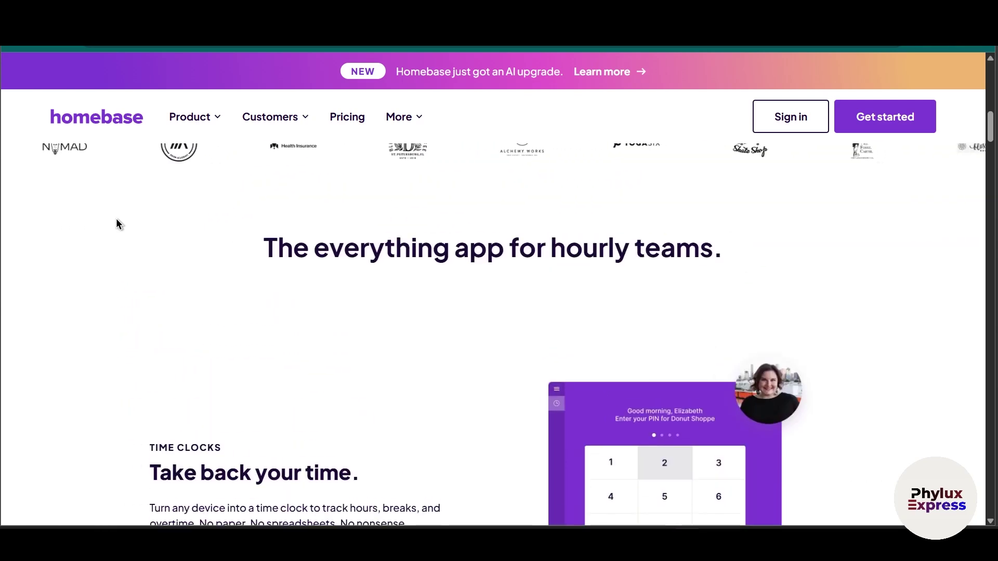
scroll(120, 208, down, 3)
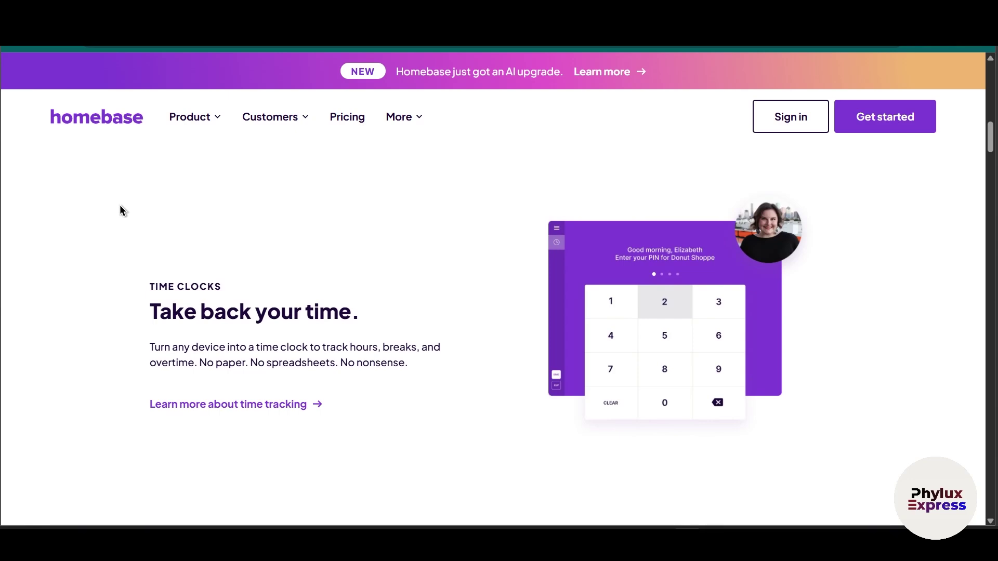
scroll(120, 207, down, 3)
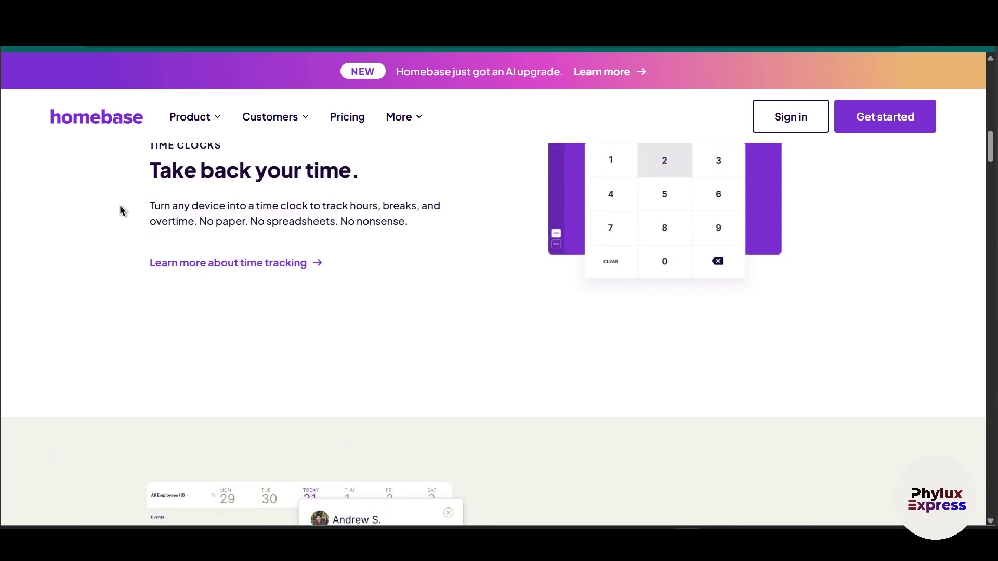
scroll(120, 207, down, 2)
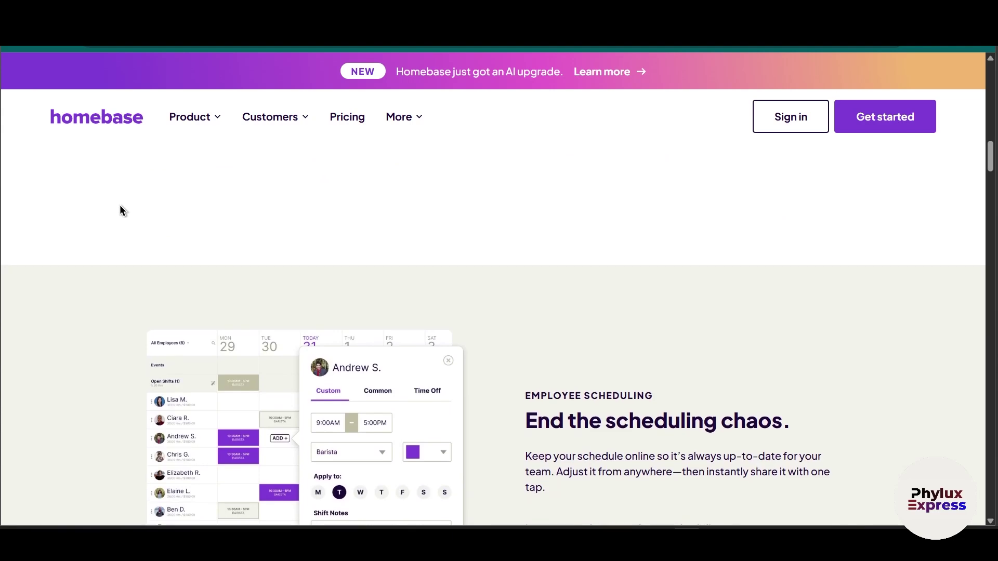
scroll(121, 207, up, 10)
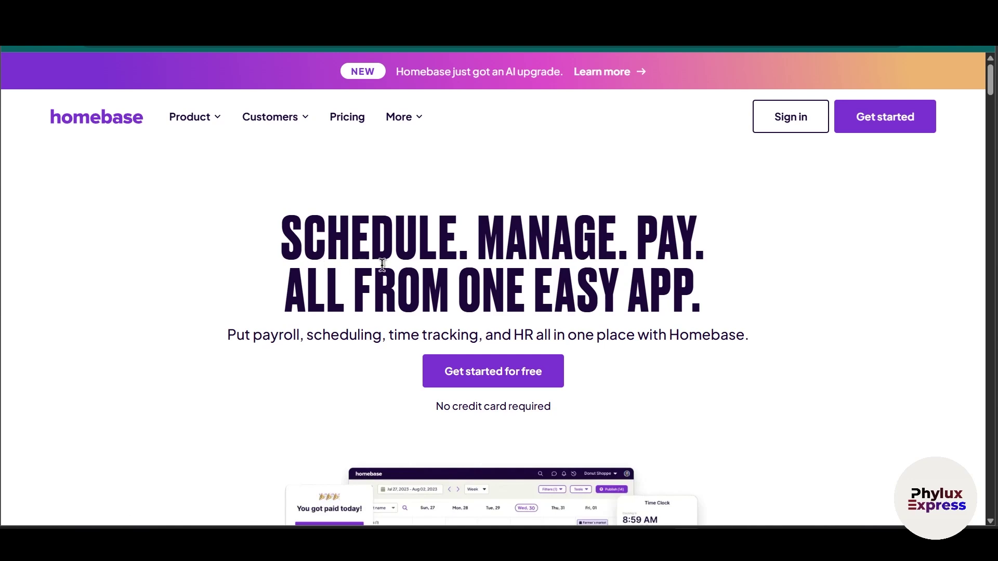
- Start the sign-up process and choose to set up a new business as an owner or manager
scroll(541, 300, down, 3)
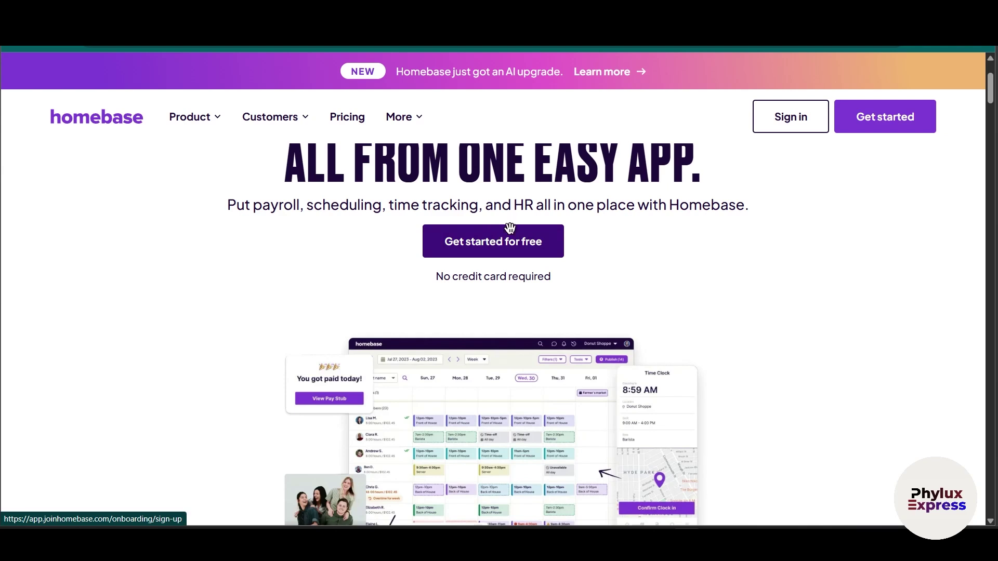
click(910, 114)
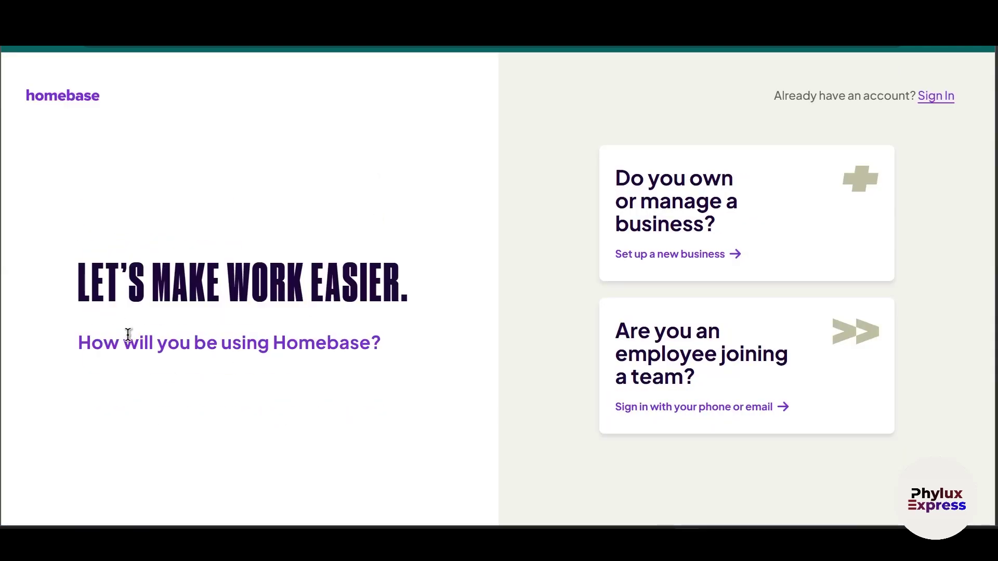
drag(67, 352, 307, 378)
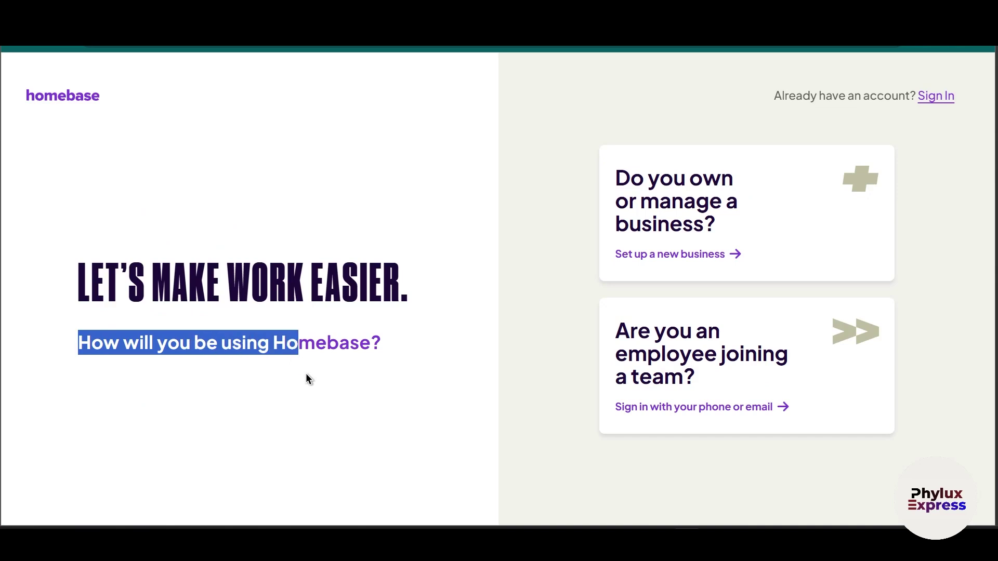
click(393, 375)
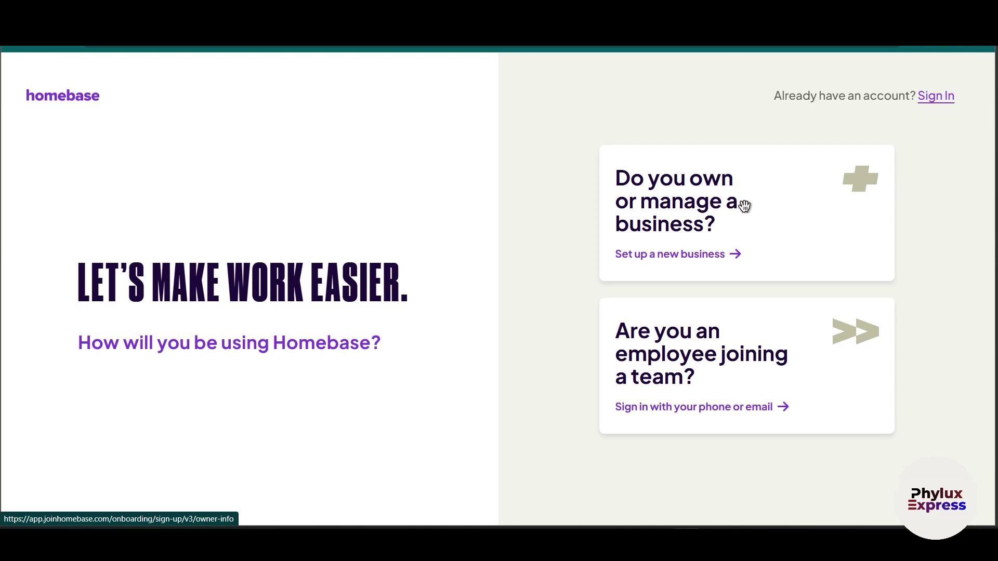
click(698, 255)
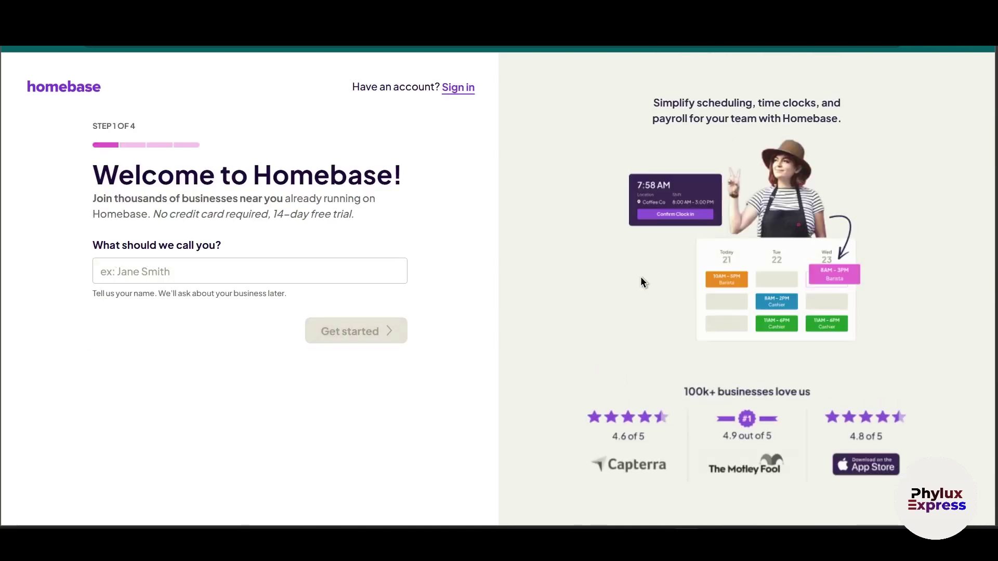
- Enter the account owner's name, choose YouTube as how you heard about the service, and continue to step 2
click(379, 281)
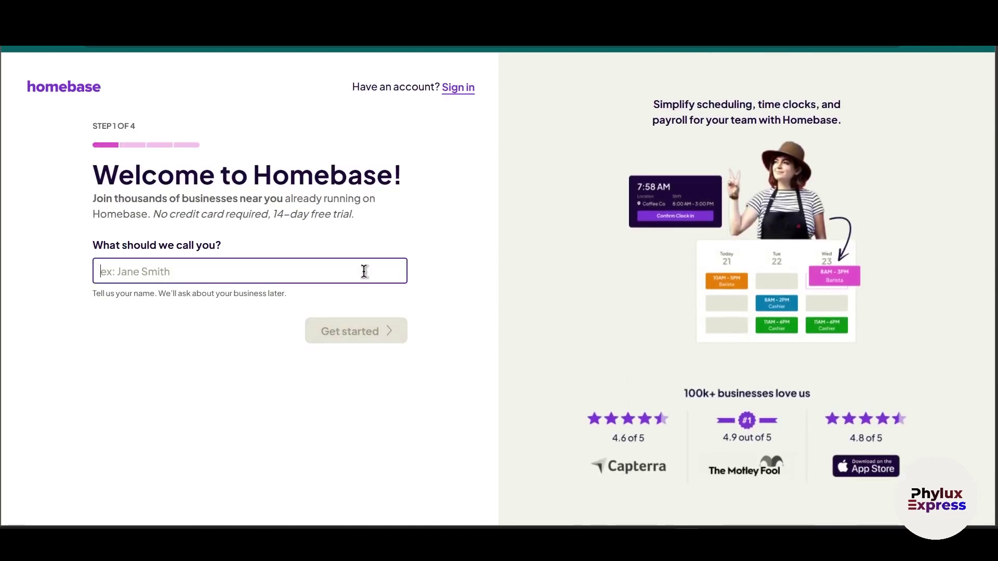
text(rocket)
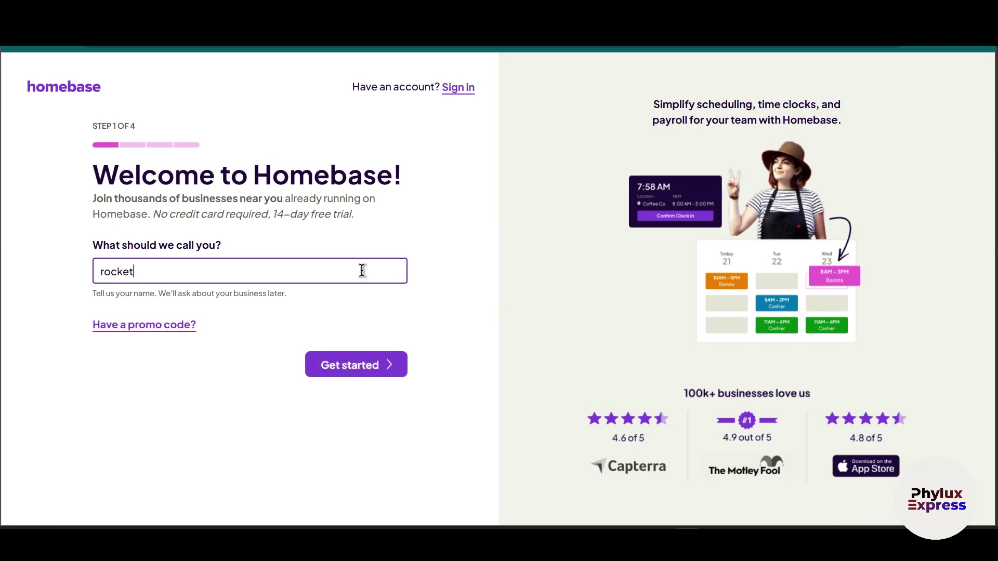
scroll(275, 385, down, 1)
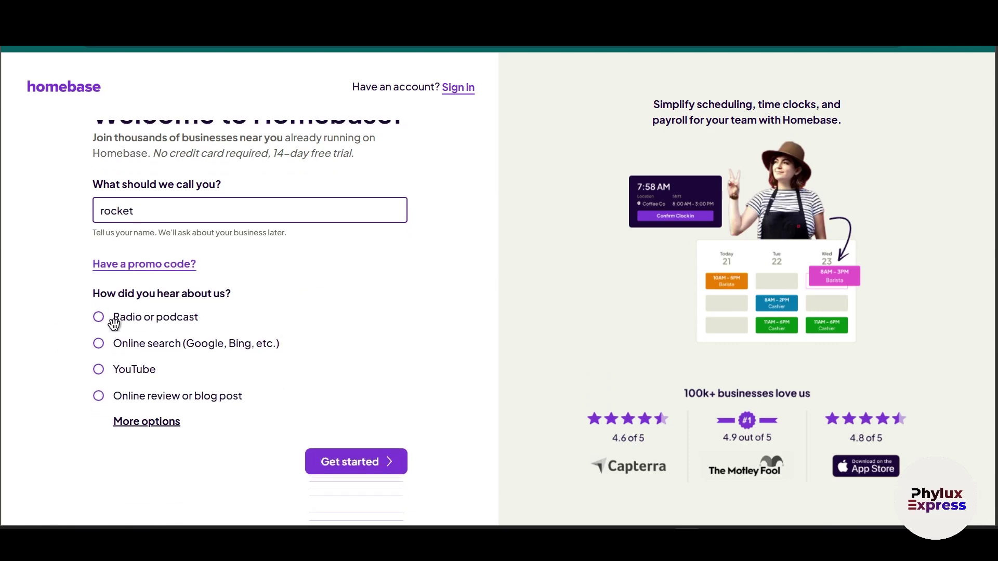
click(131, 371)
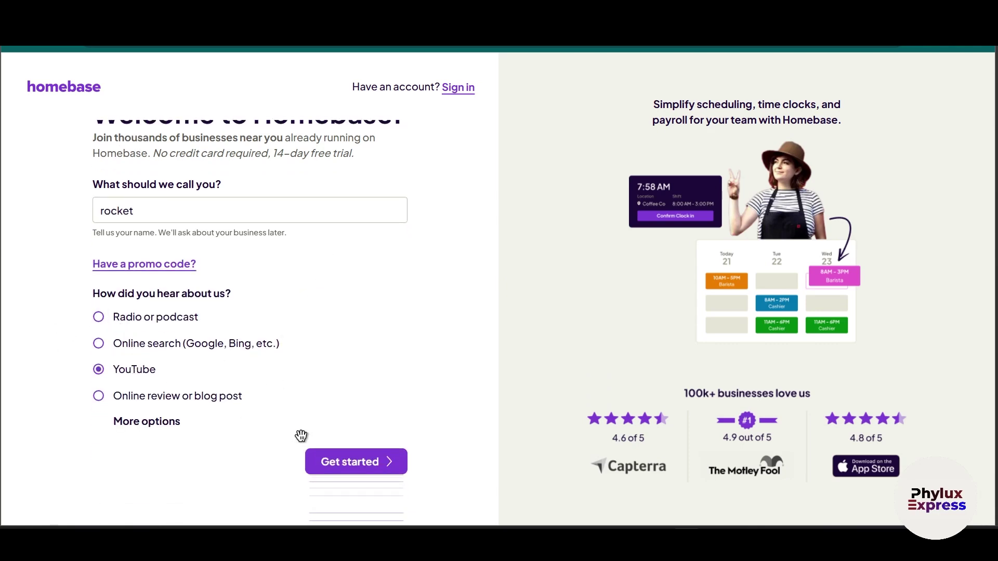
click(329, 467)
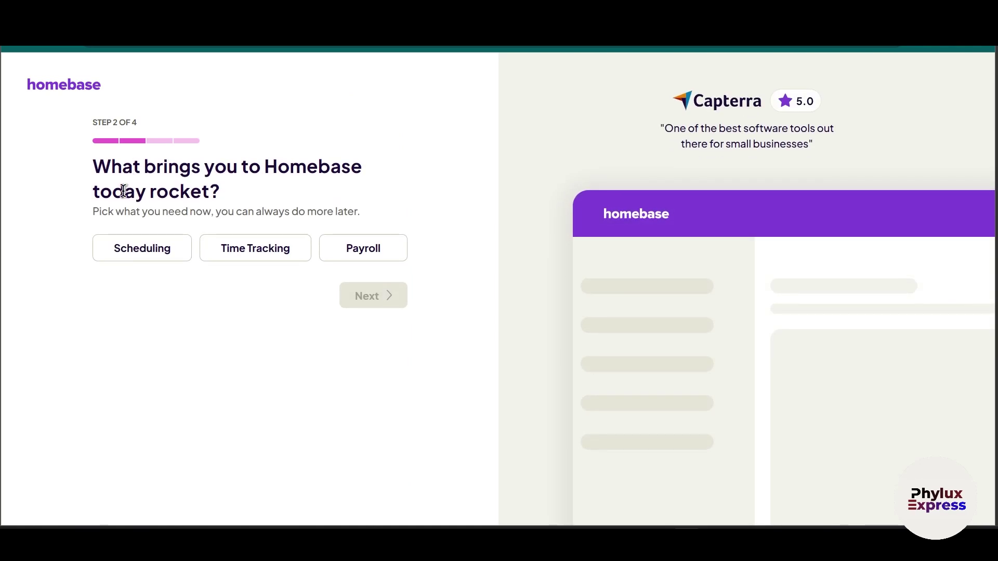
- Select Scheduling, Time Tracking and Payroll as the needed features, and set the business age to Less than 6 months
click(138, 251)
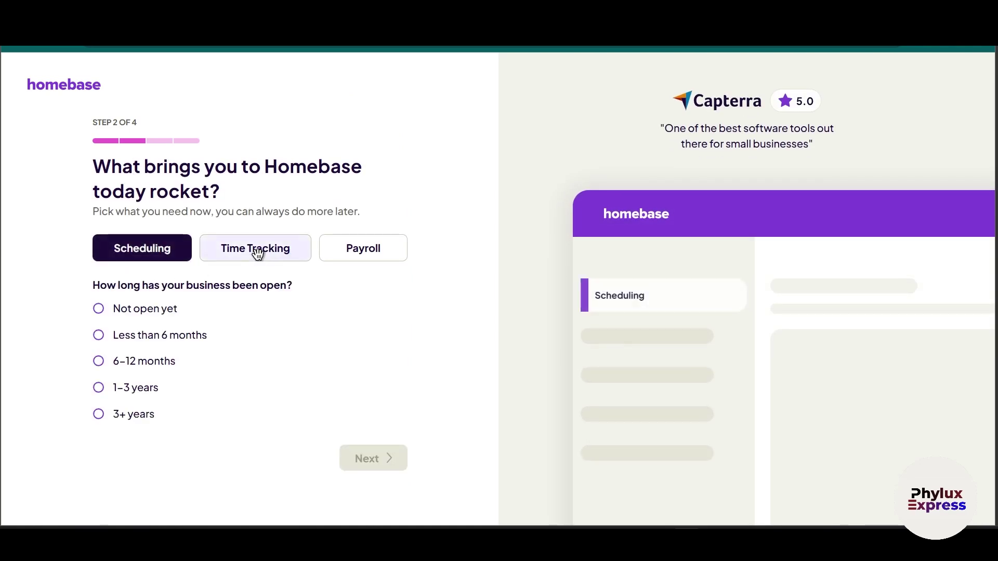
click(256, 252)
click(373, 259)
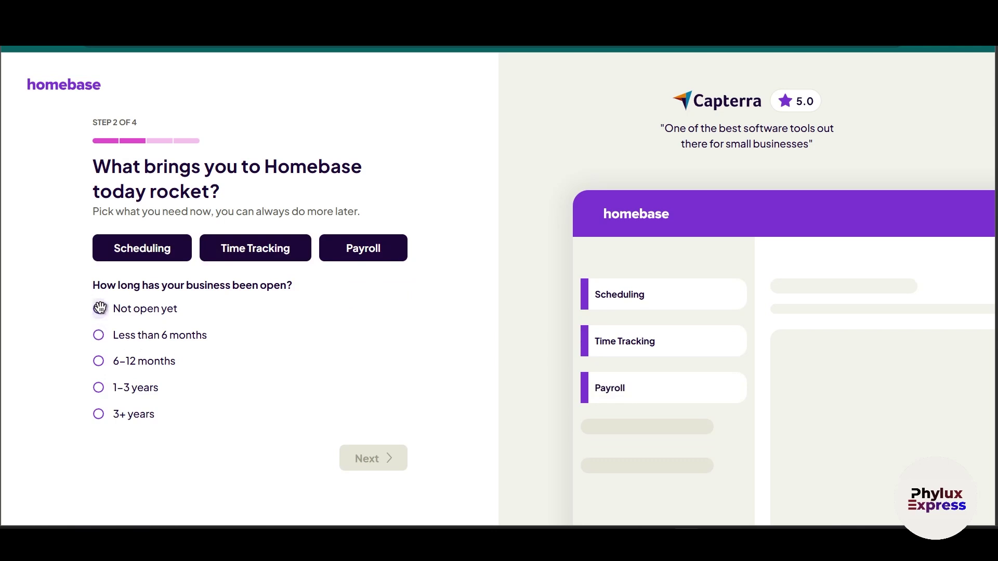
click(98, 335)
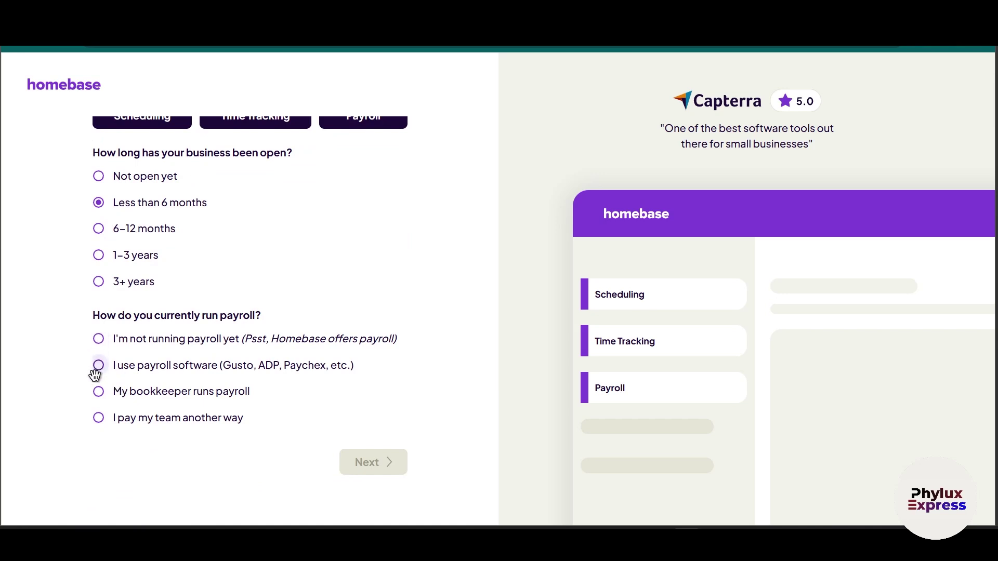
- Answer the payroll question with "I pay my team another way" and continue to the business details
click(98, 366)
scroll(325, 434, down, 1)
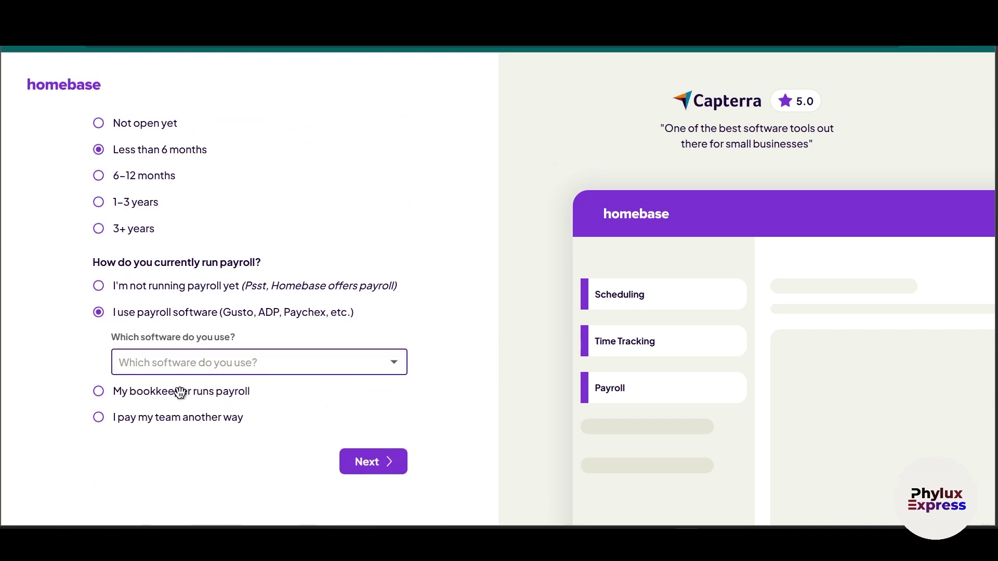
click(102, 392)
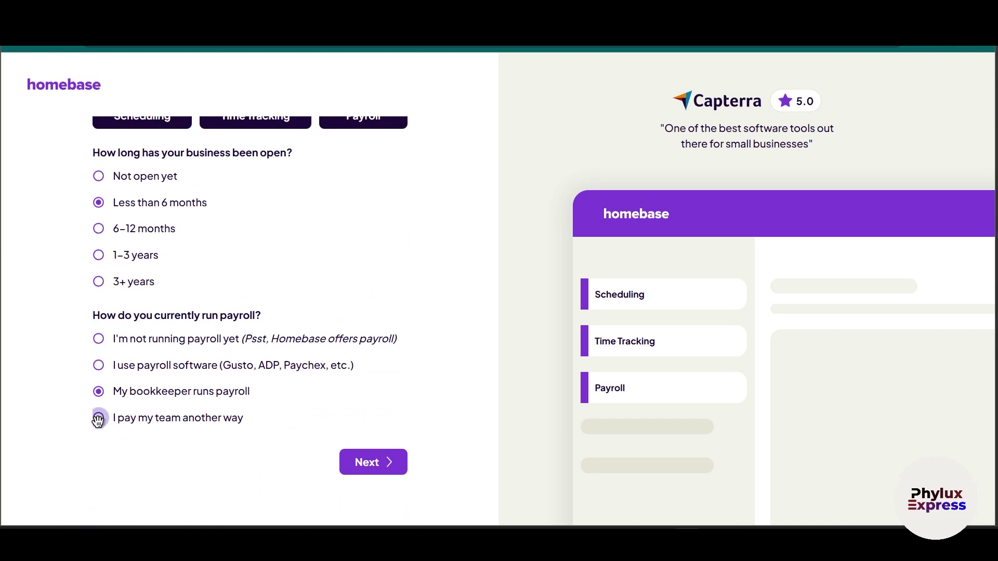
click(98, 419)
click(367, 463)
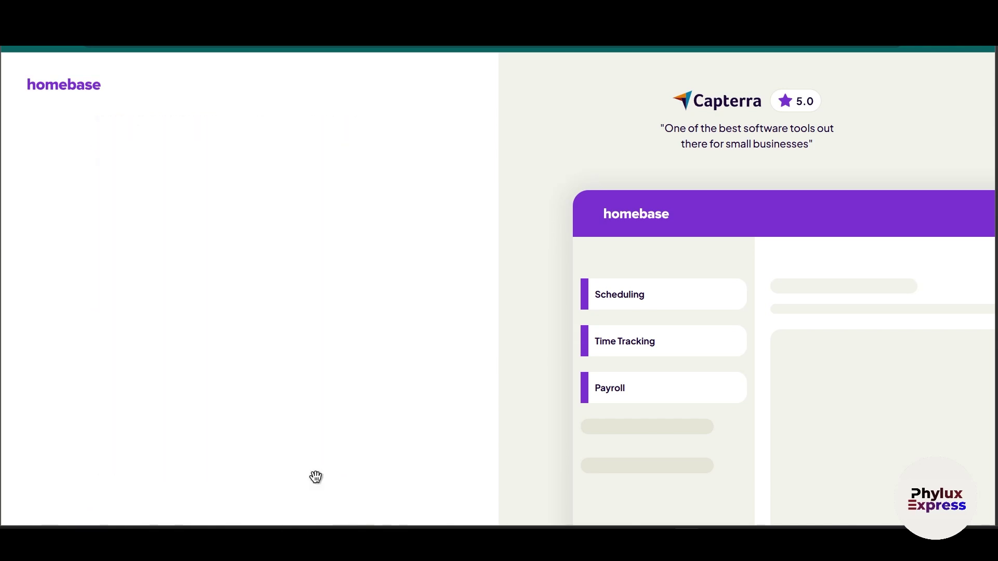
- Enter "maker" as the business name without picking any of the suggested businesses
click(130, 218)
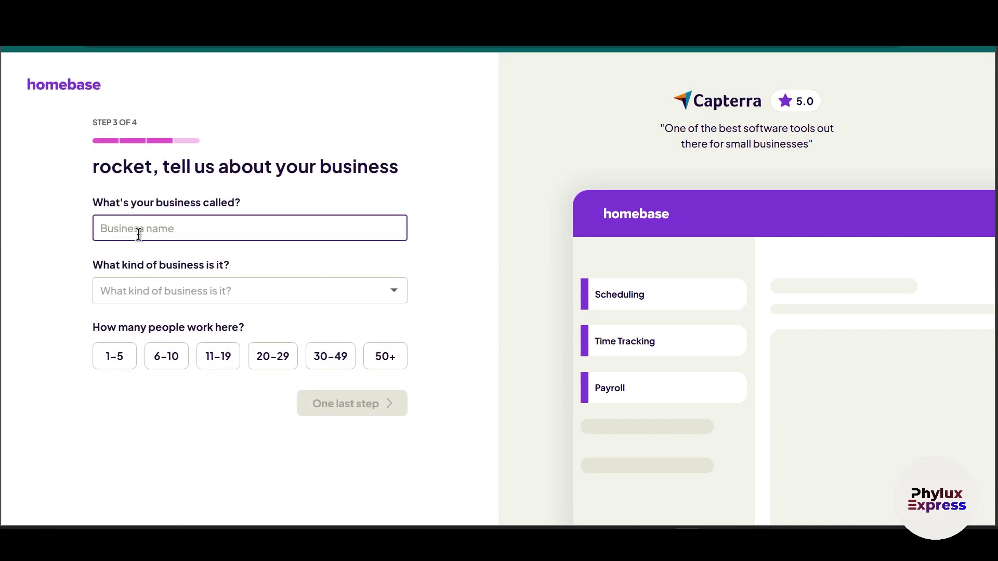
text(maker)
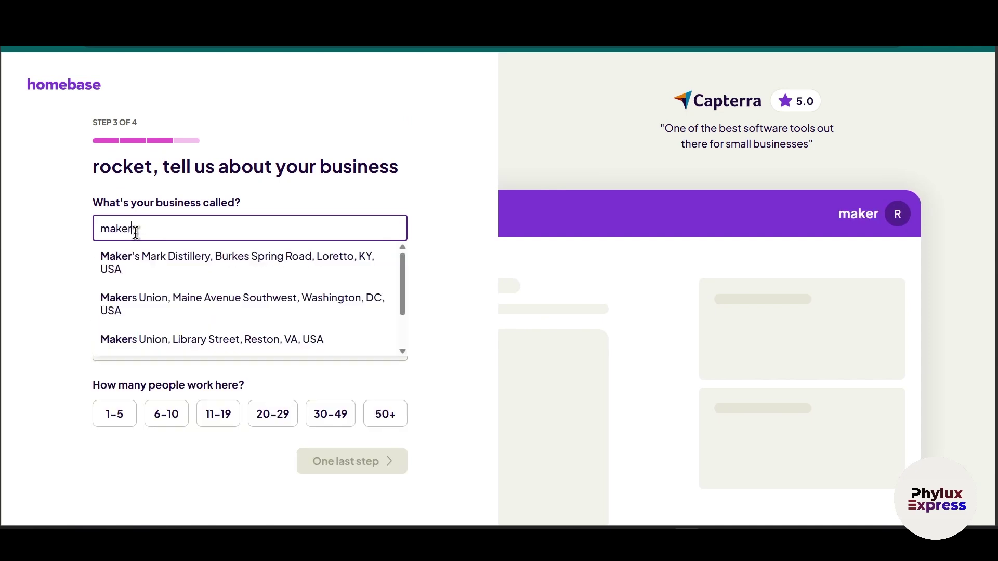
click(24, 295)
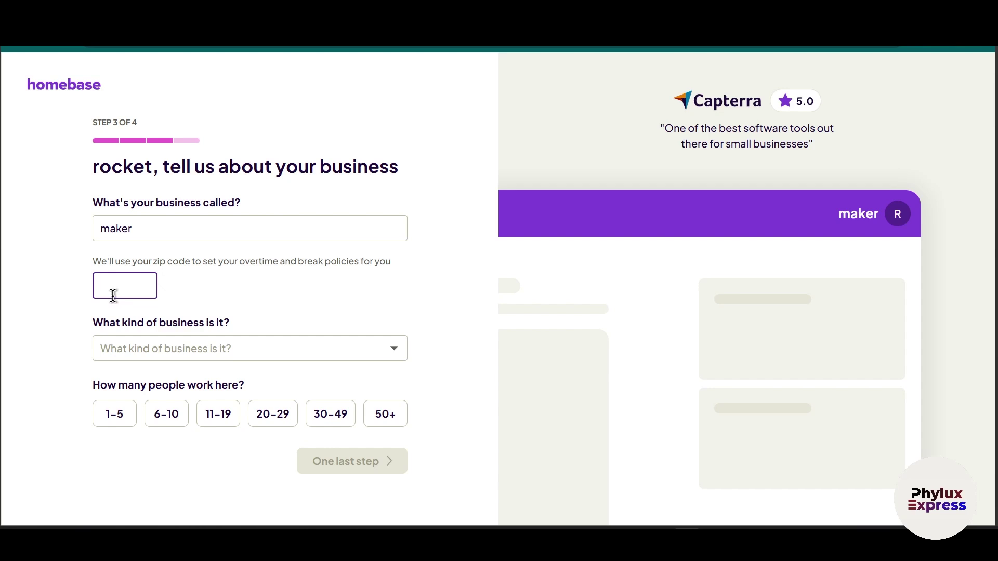
- Select Maker's Mark Distillery as the business, set the team size to 1–5 people, and continue to the final sign-up step
click(165, 233)
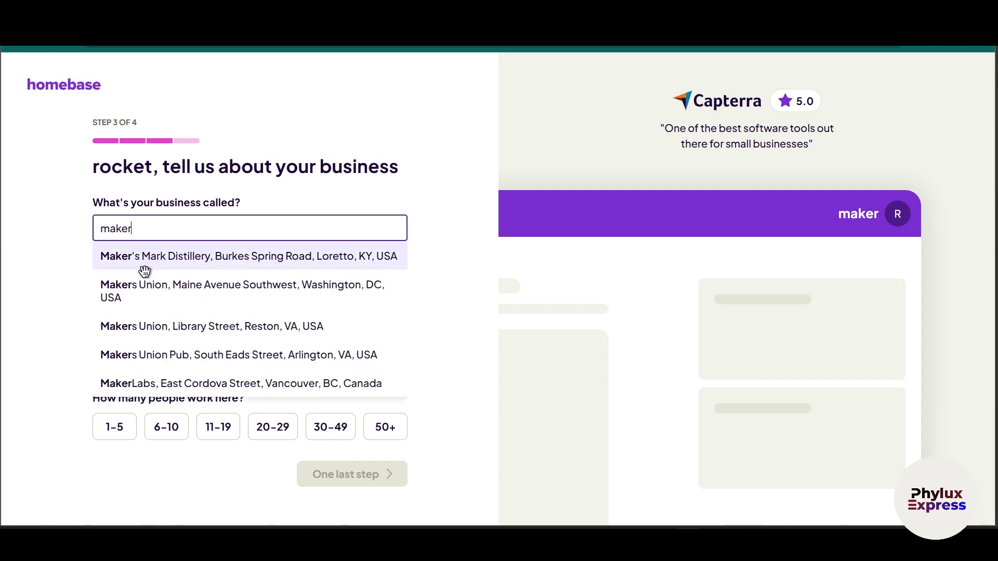
click(67, 269)
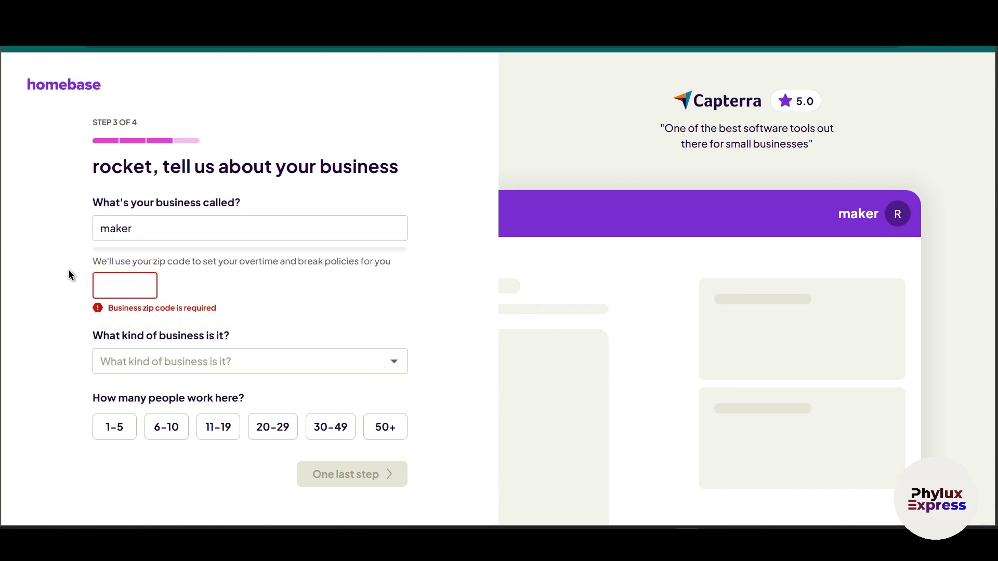
click(126, 276)
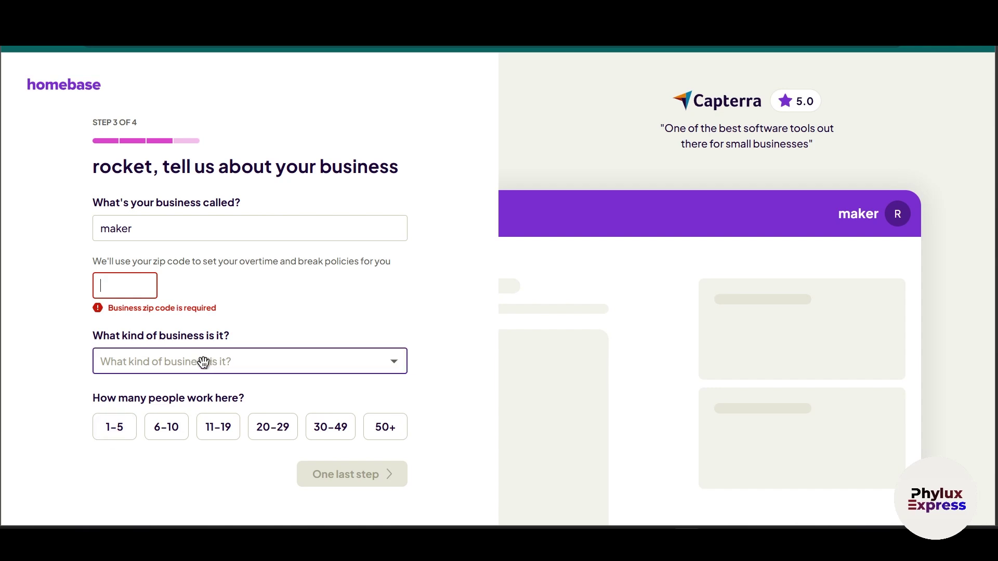
click(126, 427)
scroll(298, 387, down, 3)
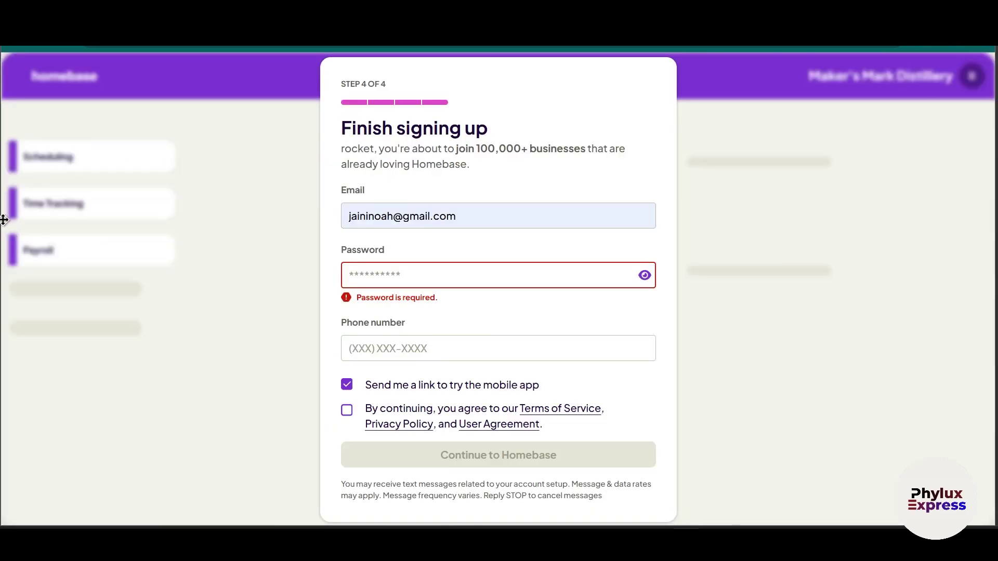
- Clear the prefilled email address in the final sign-up form
drag(353, 127, 542, 132)
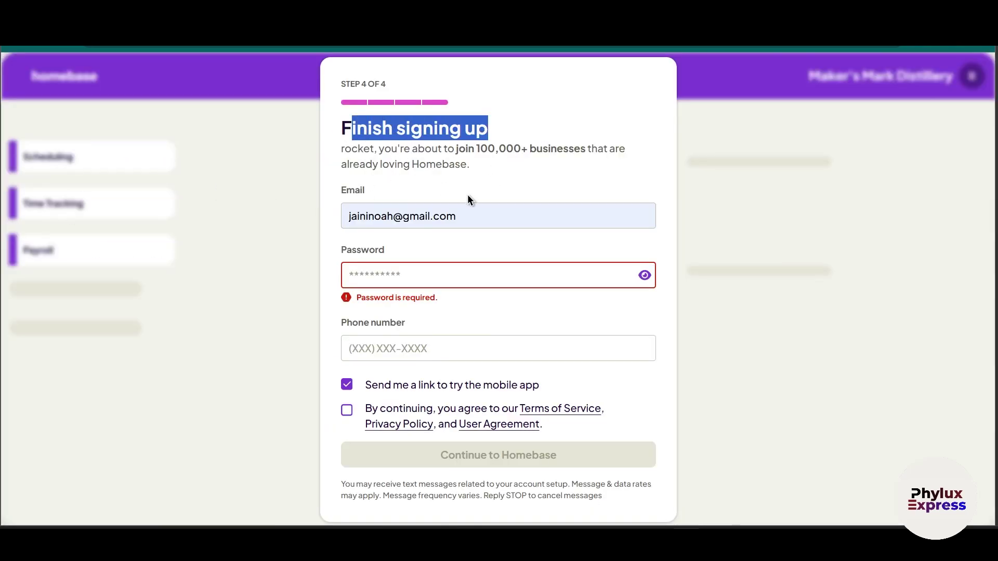
click(375, 211)
drag(485, 212, 176, 214)
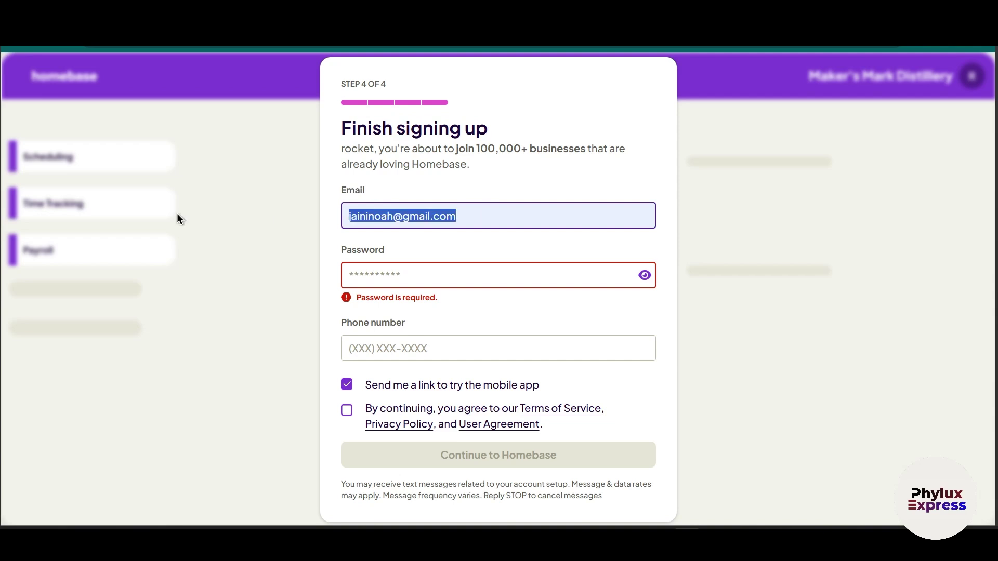
key(BackSpace)
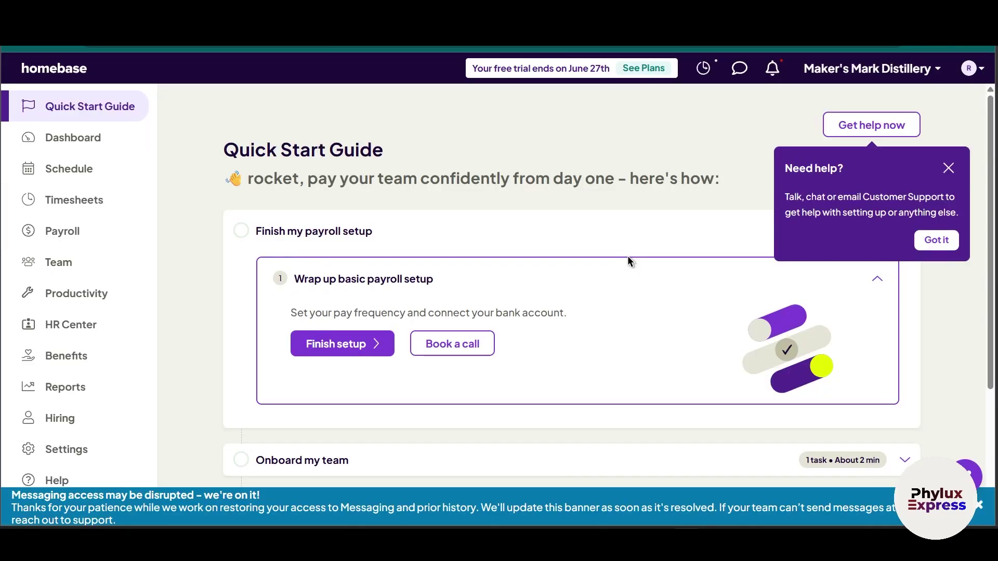
- Dismiss the help tip on the Quick Start Guide and look at the location options for Maker's Mark Distillery
click(949, 169)
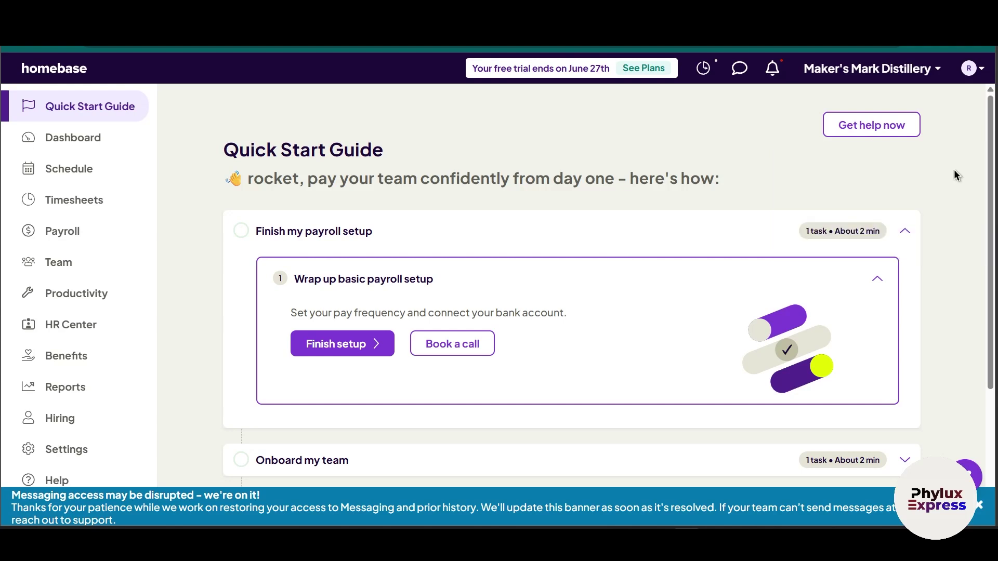
scroll(47, 333, down, 1)
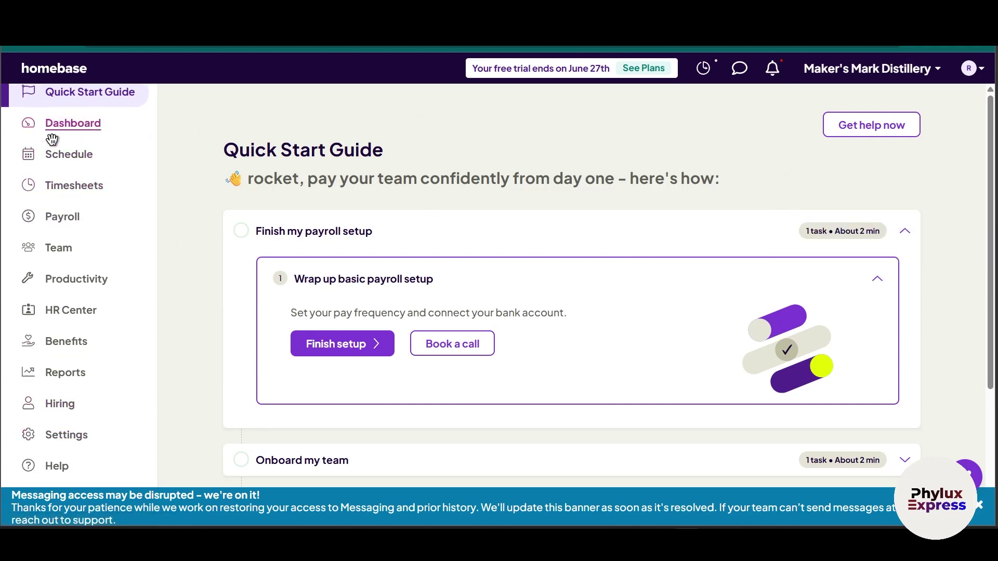
scroll(131, 265, up, 1)
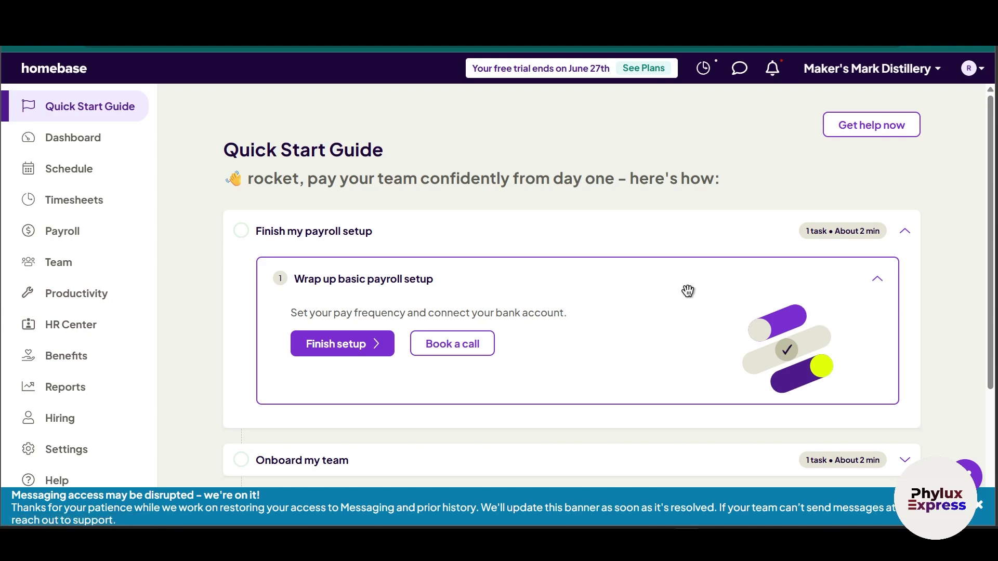
click(934, 71)
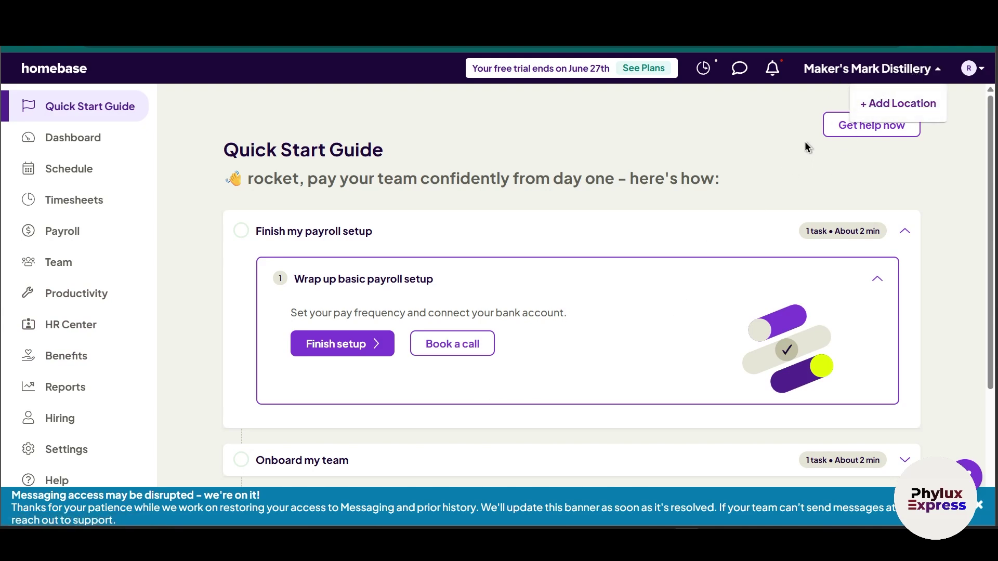
click(907, 81)
click(909, 80)
- Start adding a team member individually to the team roster and fill in the member's first name
click(59, 265)
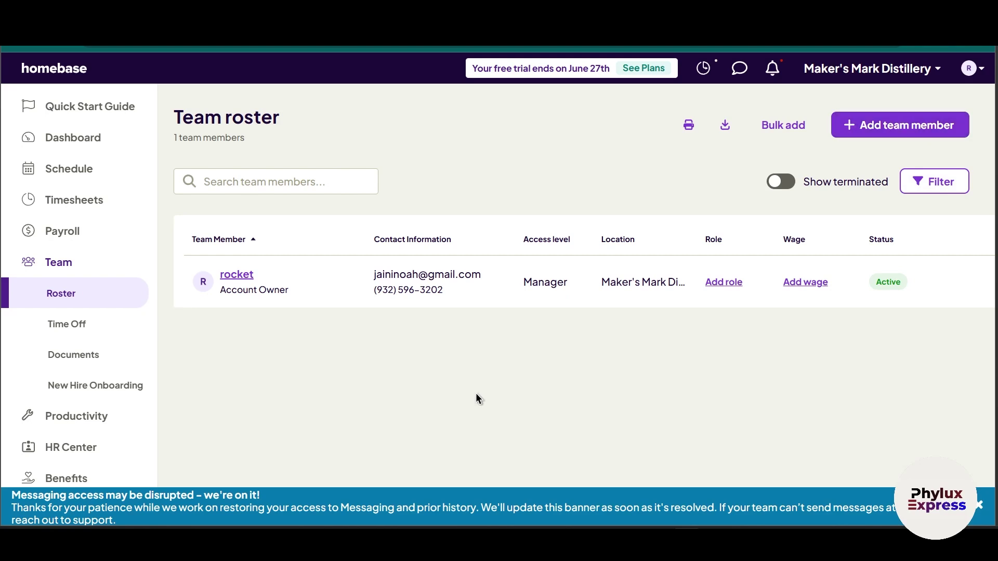
click(872, 130)
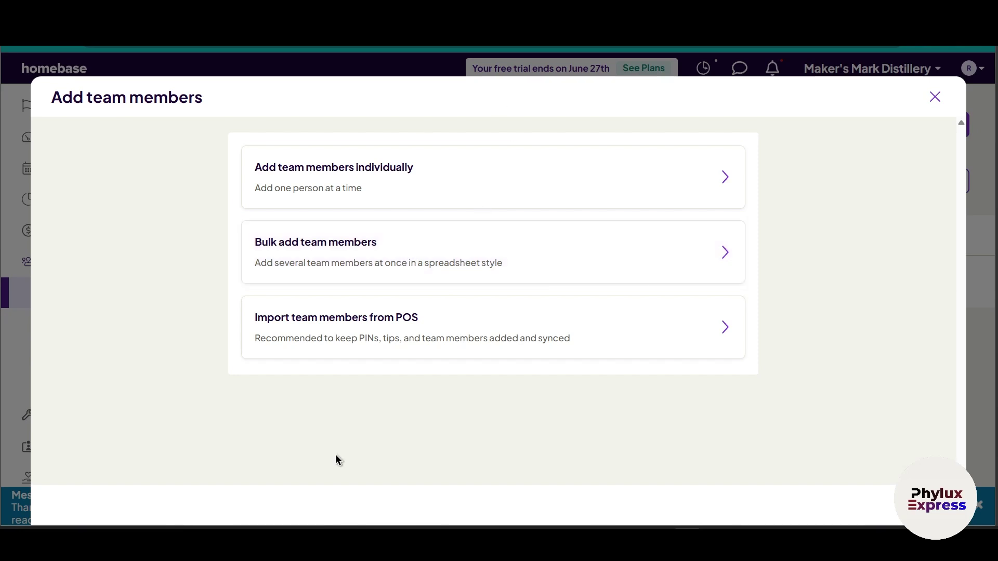
click(426, 200)
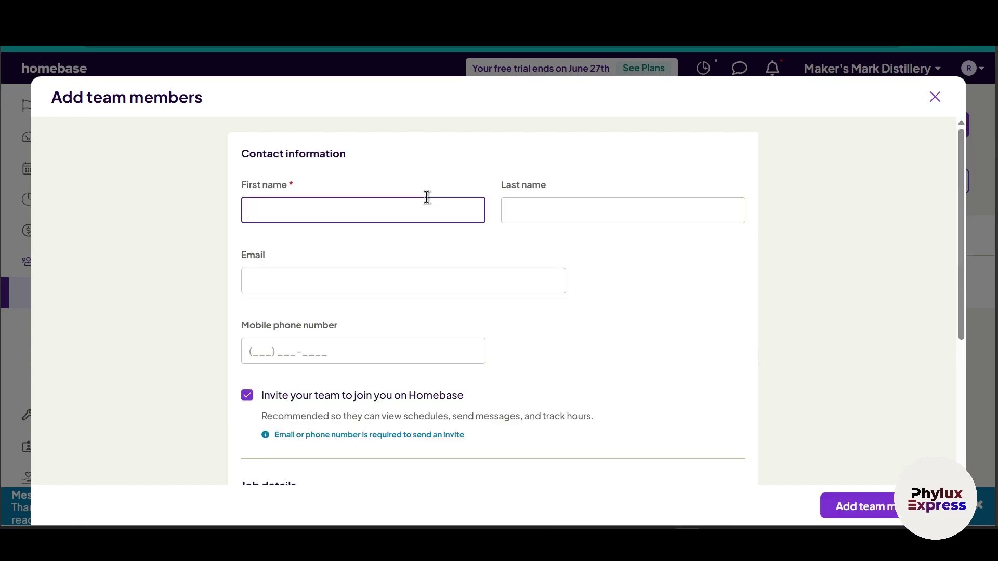
click(348, 215)
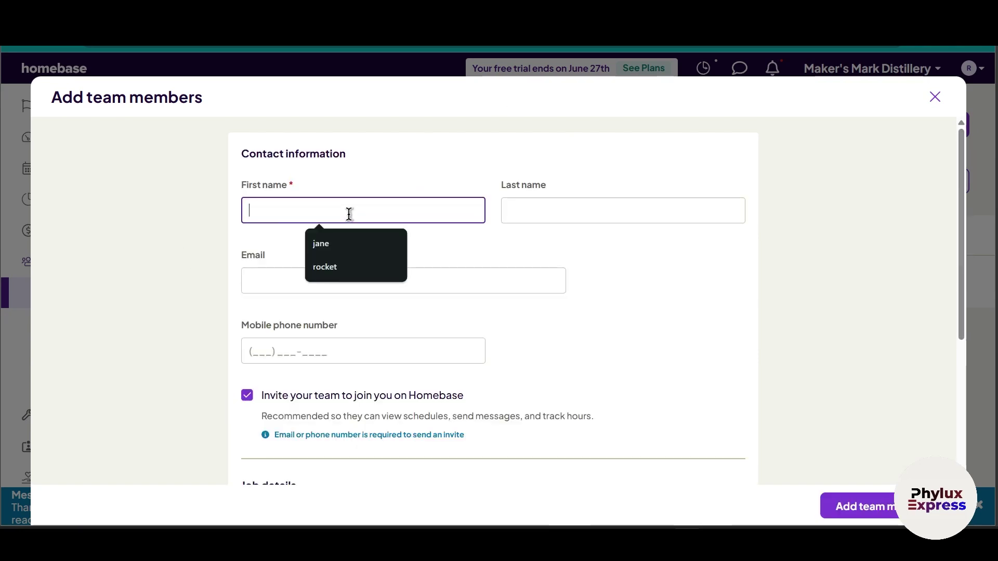
click(329, 247)
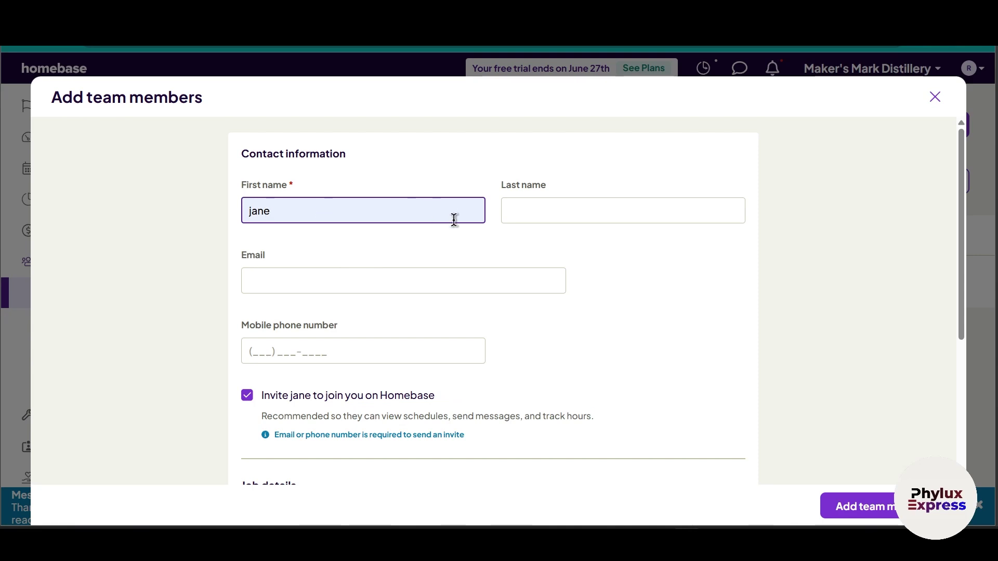
click(544, 217)
- Look through the remaining contact fields and the role, wage and rate options in the new team member's form
scroll(317, 270, down, 2)
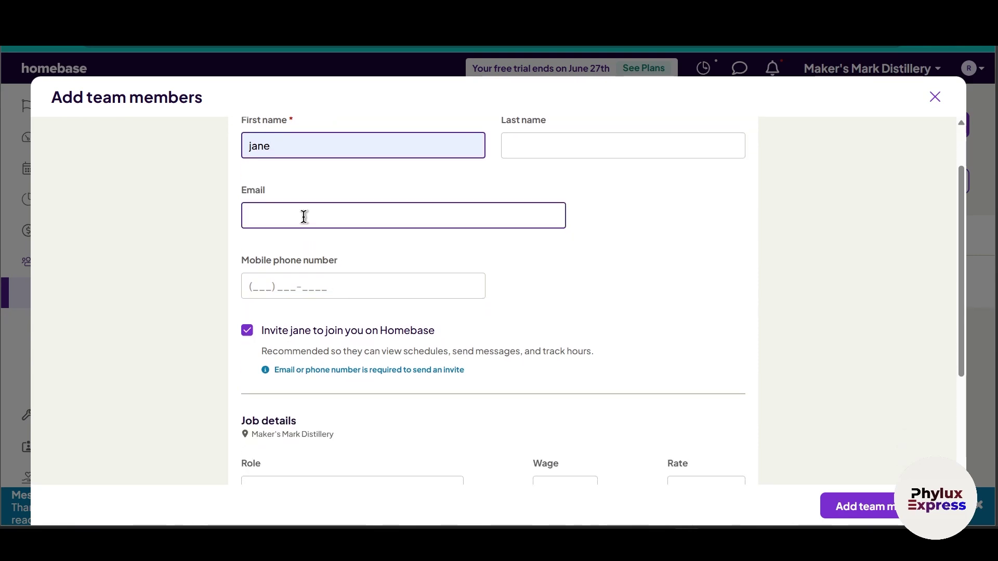
scroll(312, 257, down, 2)
click(305, 222)
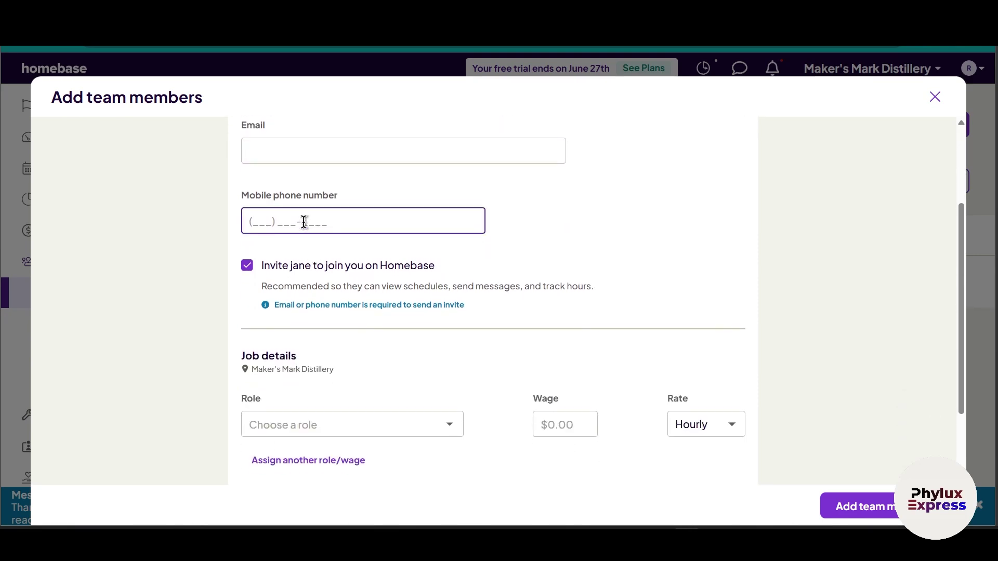
scroll(291, 422, down, 2)
click(447, 322)
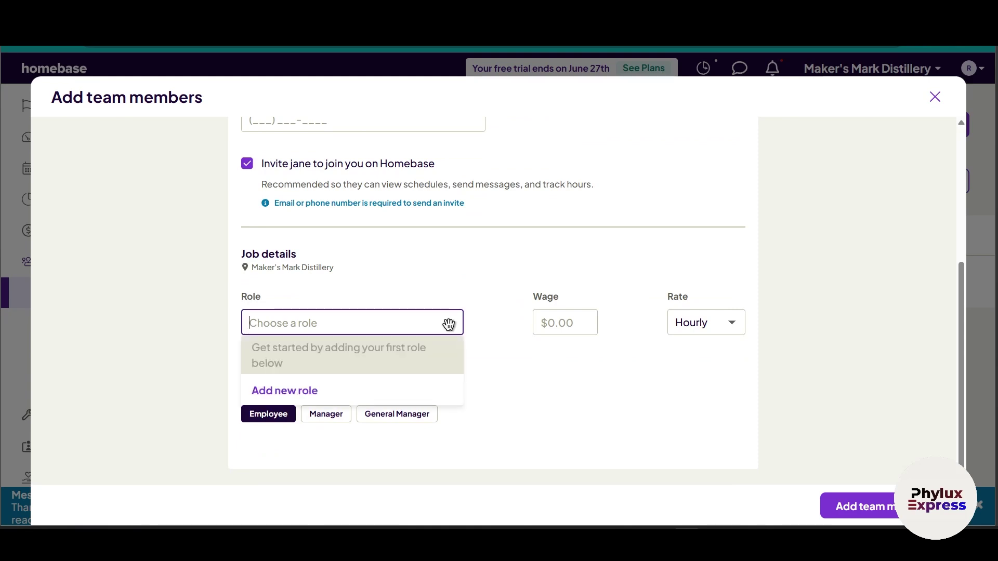
click(610, 390)
click(577, 313)
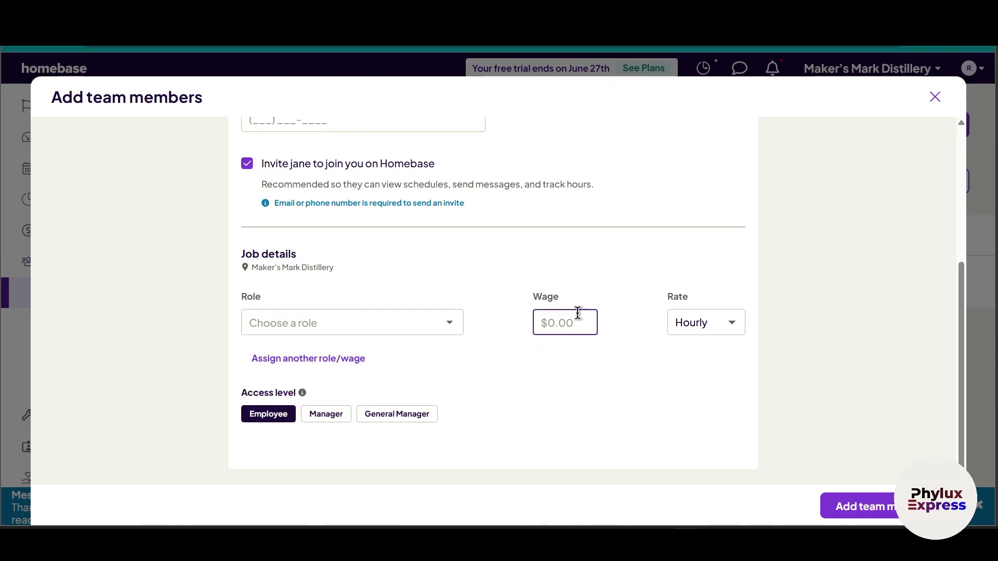
click(696, 324)
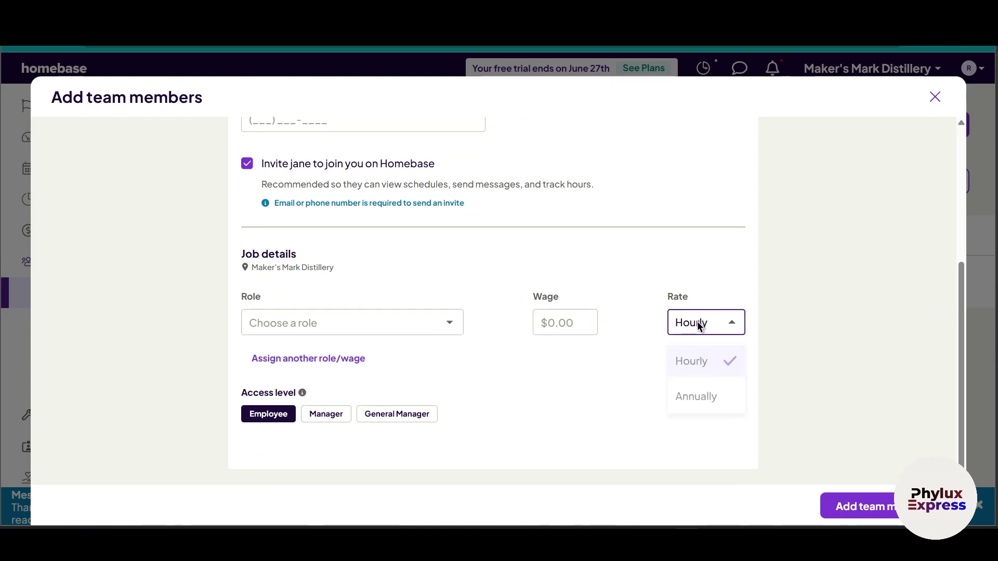
click(650, 352)
click(731, 323)
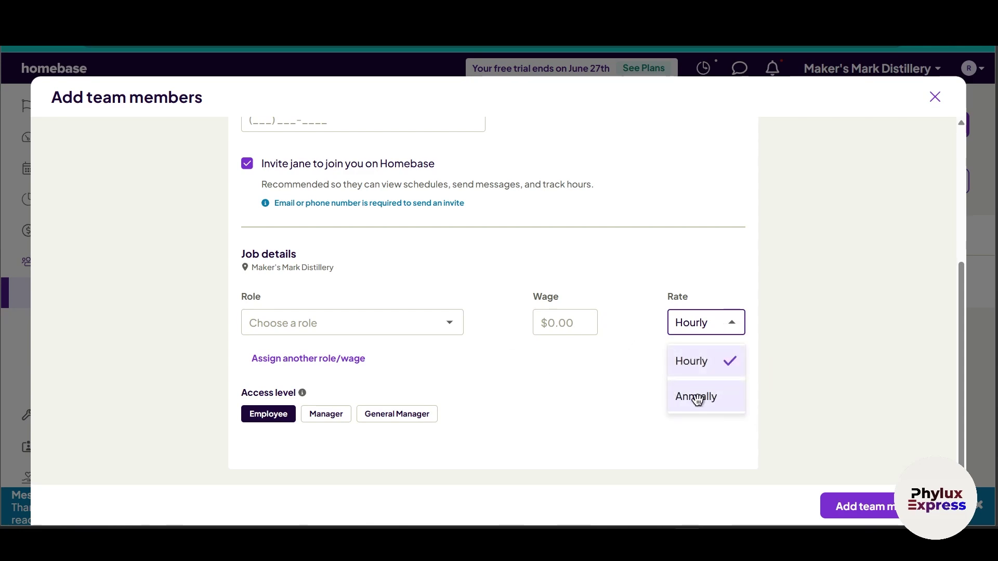
click(573, 363)
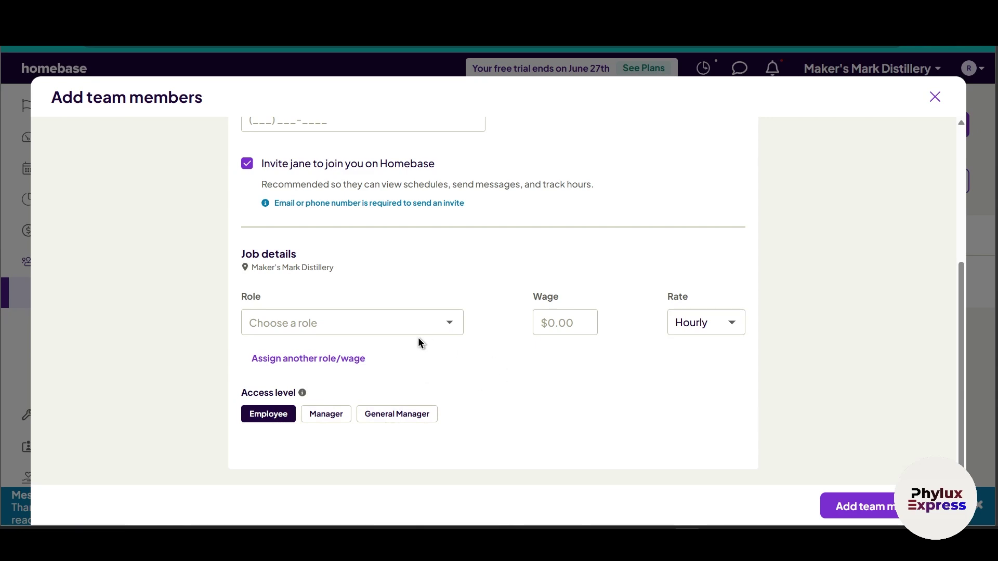
- Fill in the team member's mobile phone number and assign them a new role named "manager"
scroll(474, 435, up, 5)
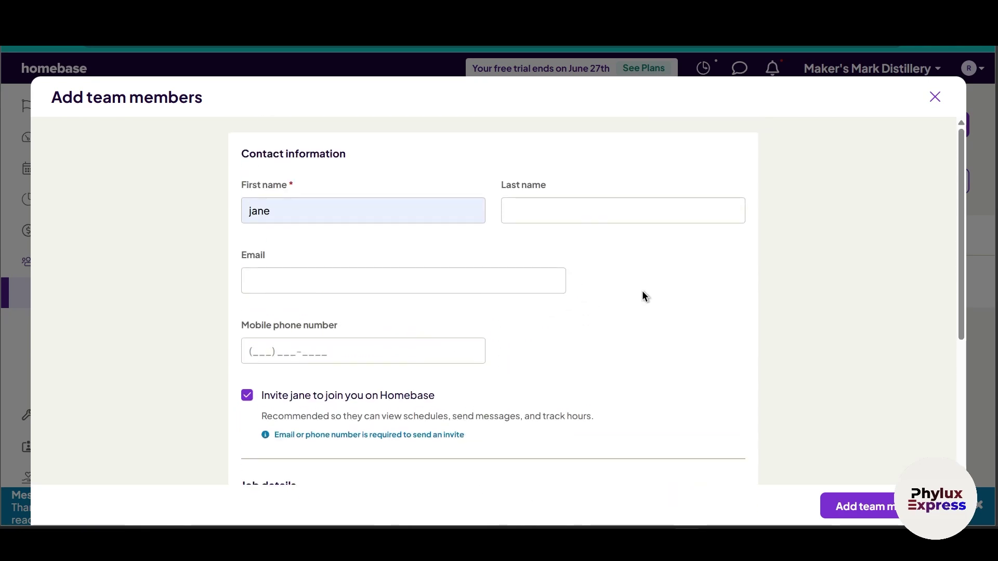
scroll(479, 369, down, 5)
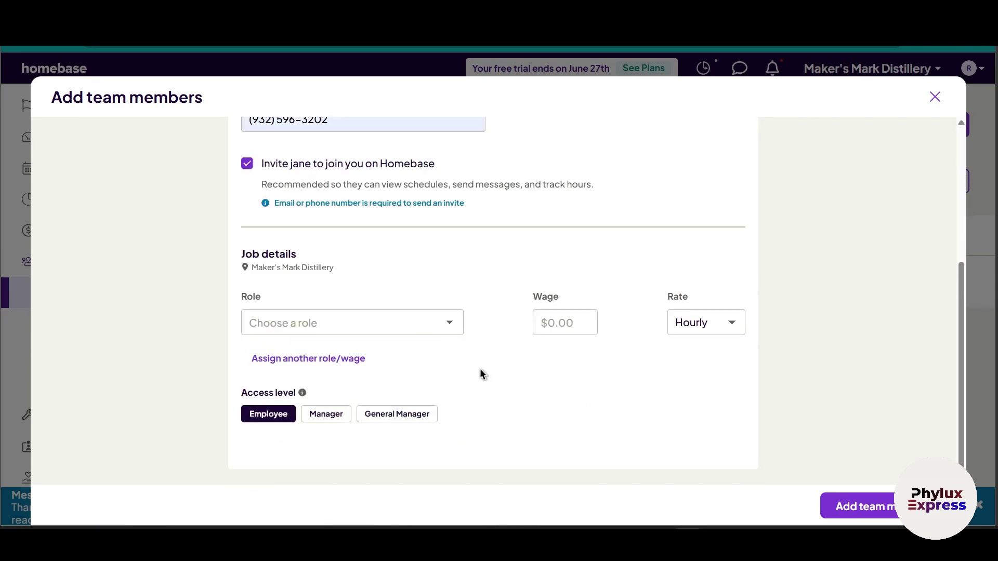
click(308, 315)
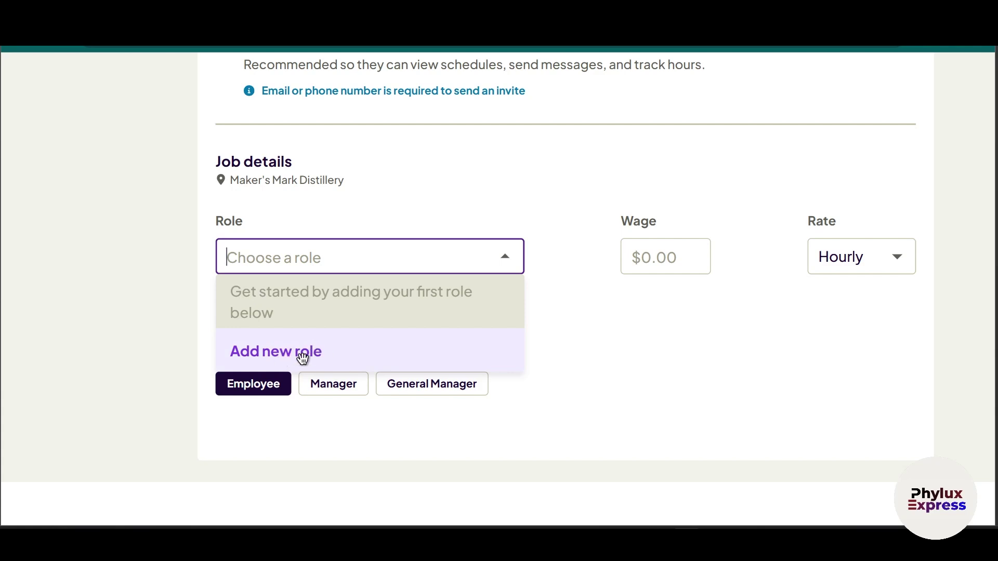
click(437, 352)
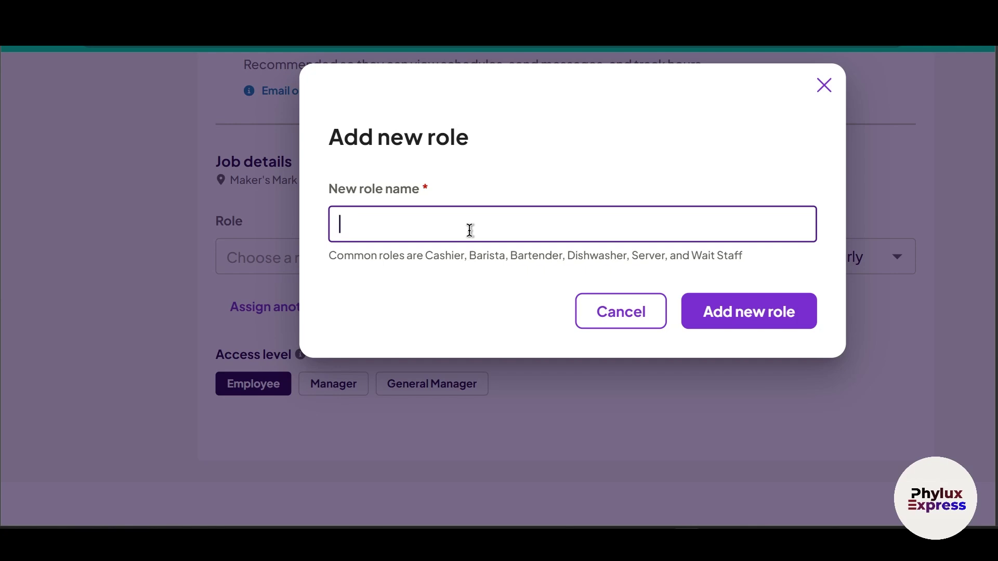
text(manager)
click(714, 312)
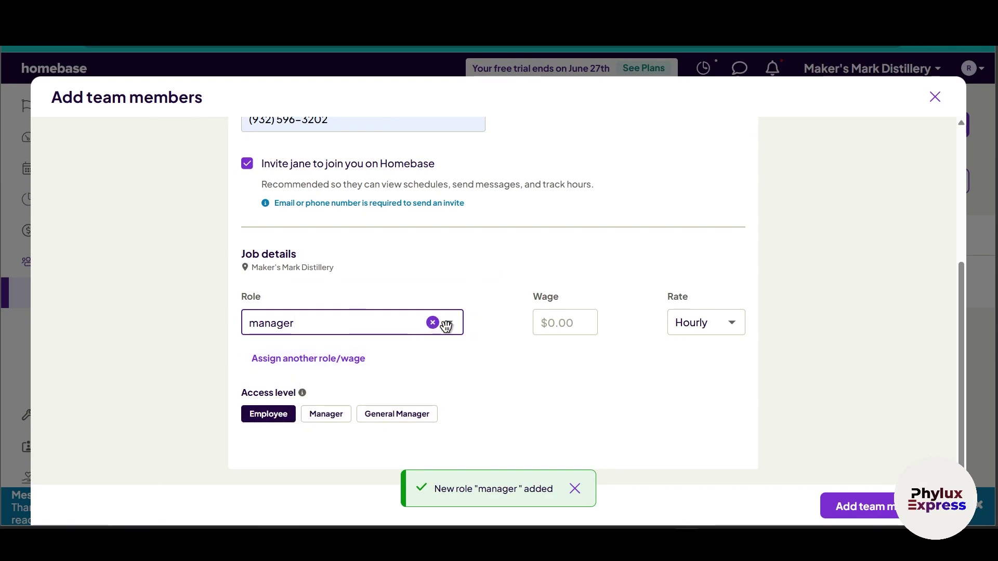
- Set the team member's wage to $200 with the Hourly rate
click(573, 322)
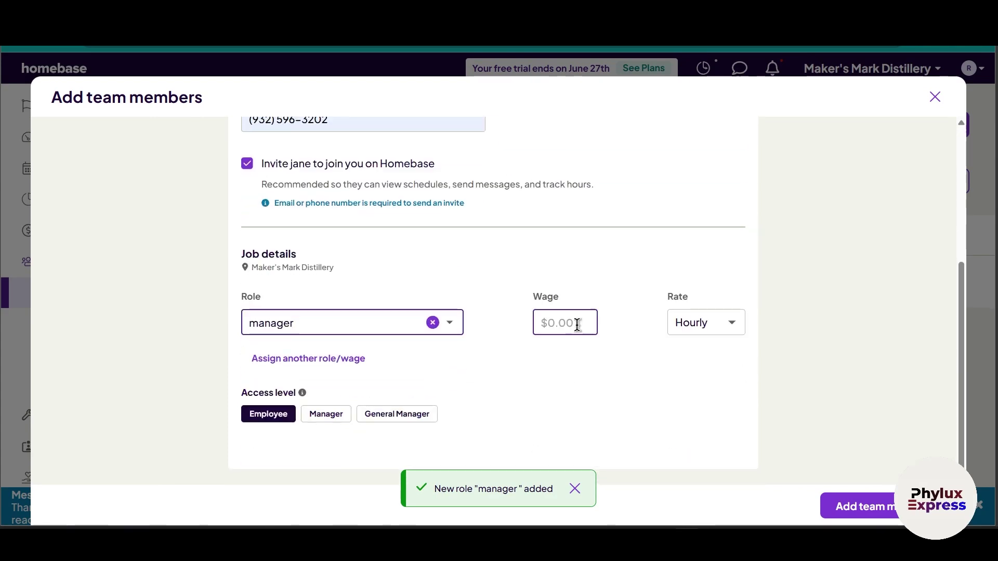
text(2000)
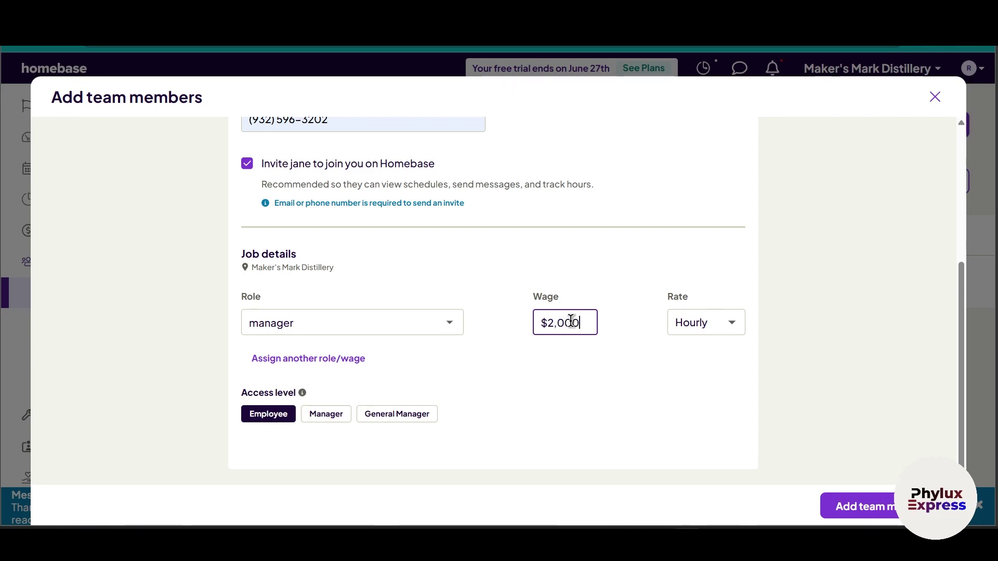
click(671, 323)
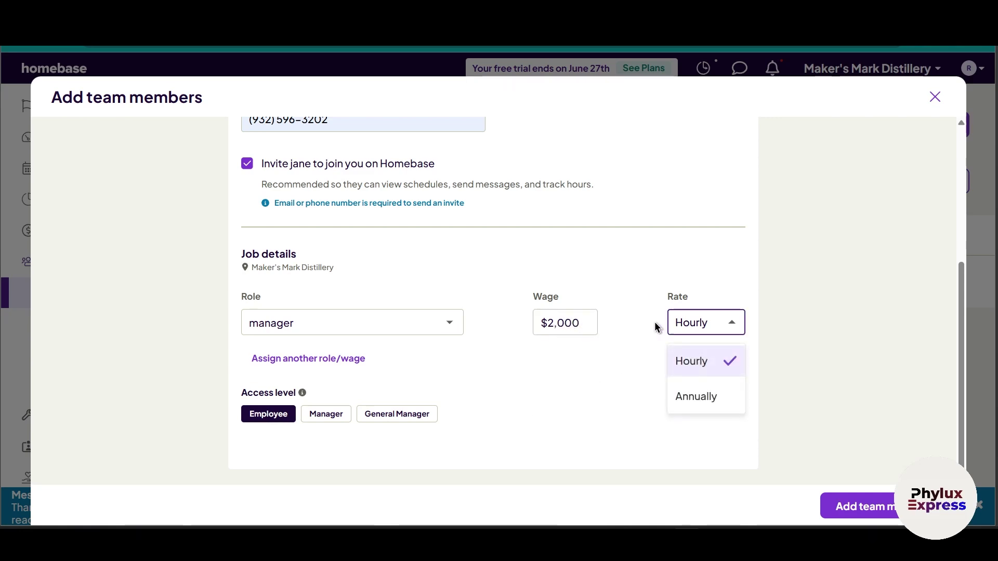
triple_click(577, 321)
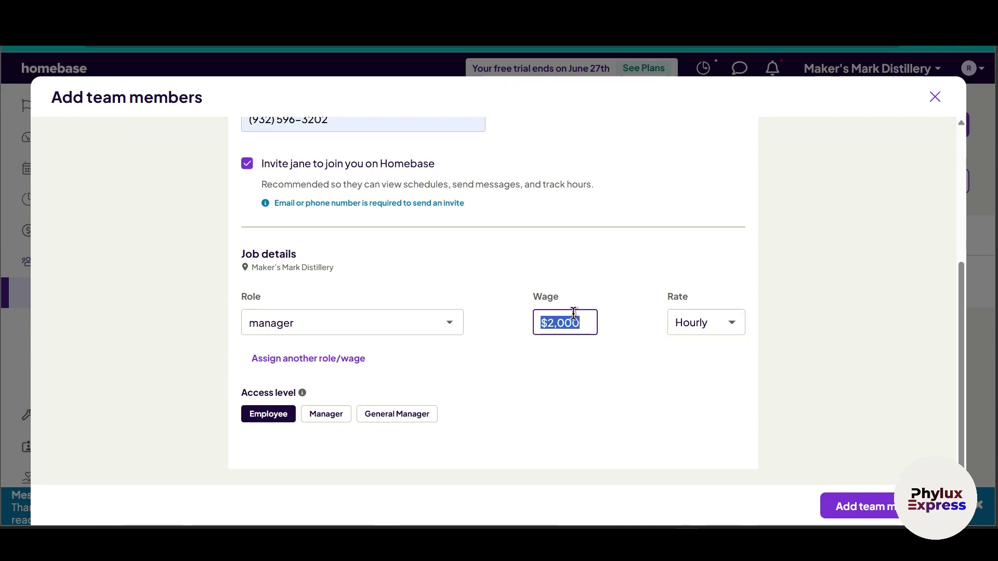
text(2)
click(683, 400)
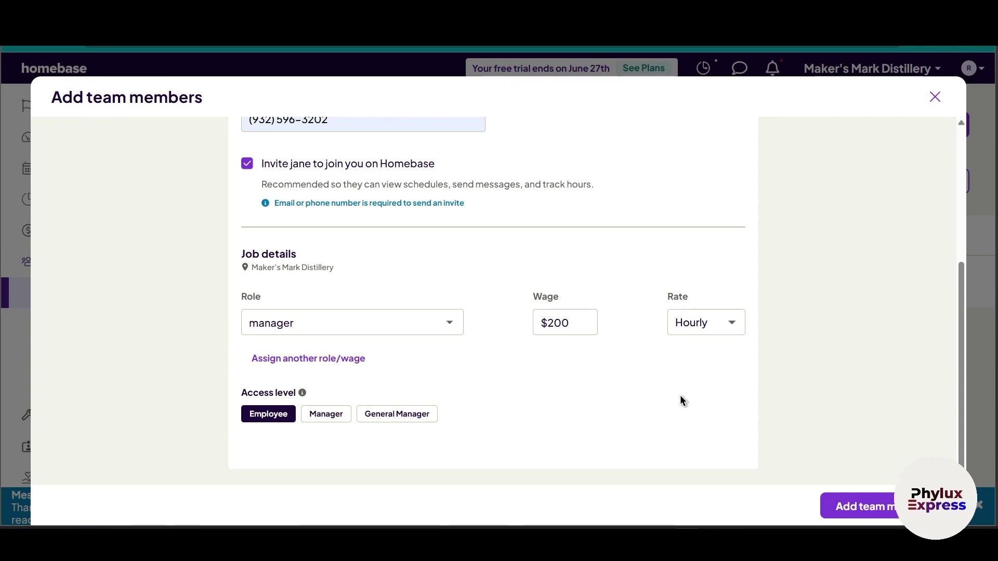
- Set the access level to Manager and try to save the new team member
click(863, 507)
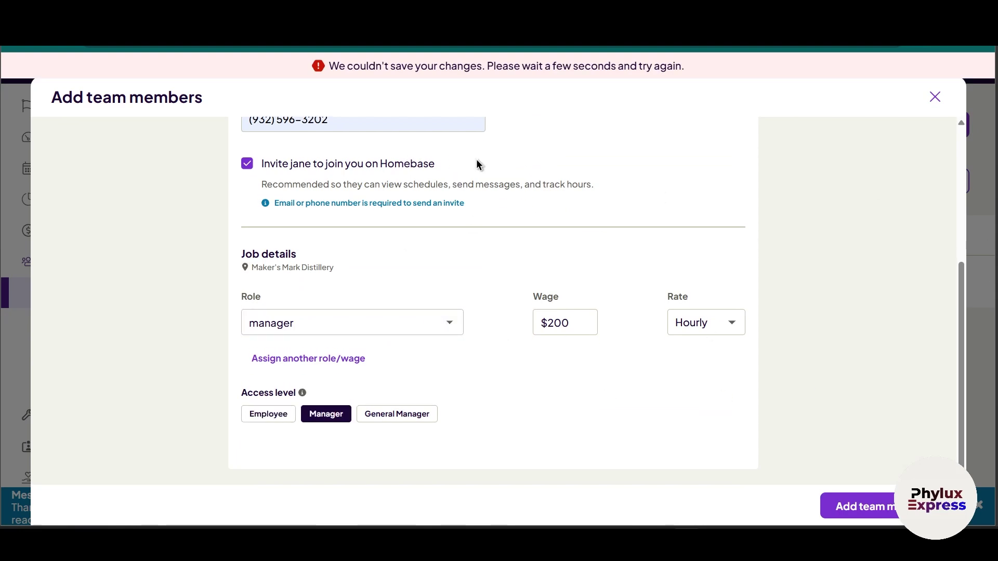
click(879, 507)
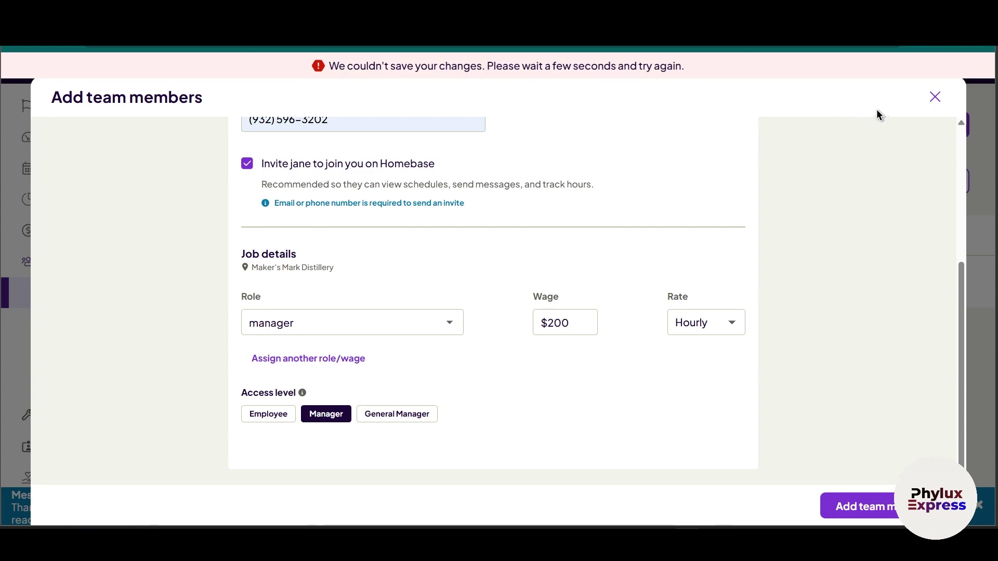
- Retry saving the new team member, and exit the form, discarding the entered information
click(935, 97)
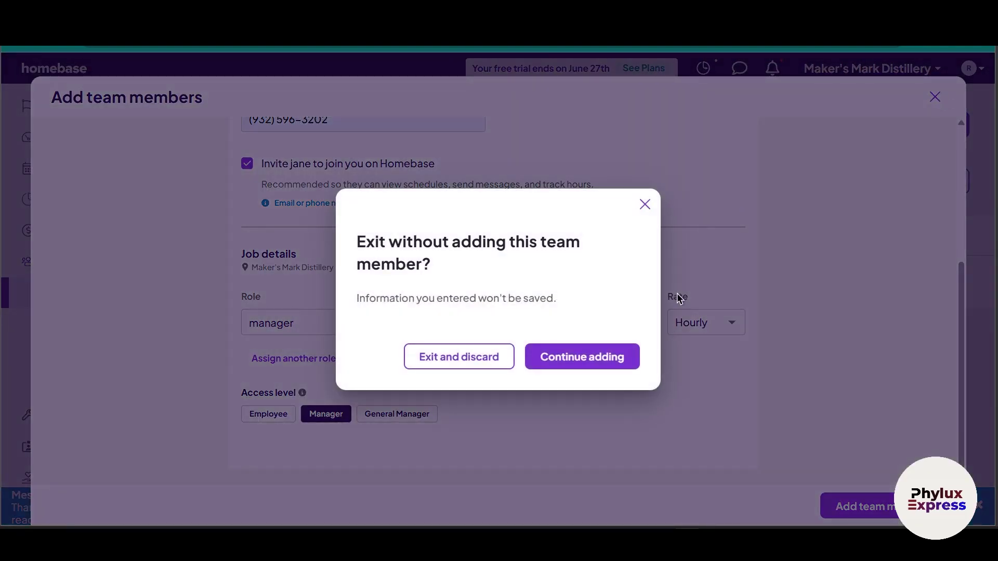
click(577, 358)
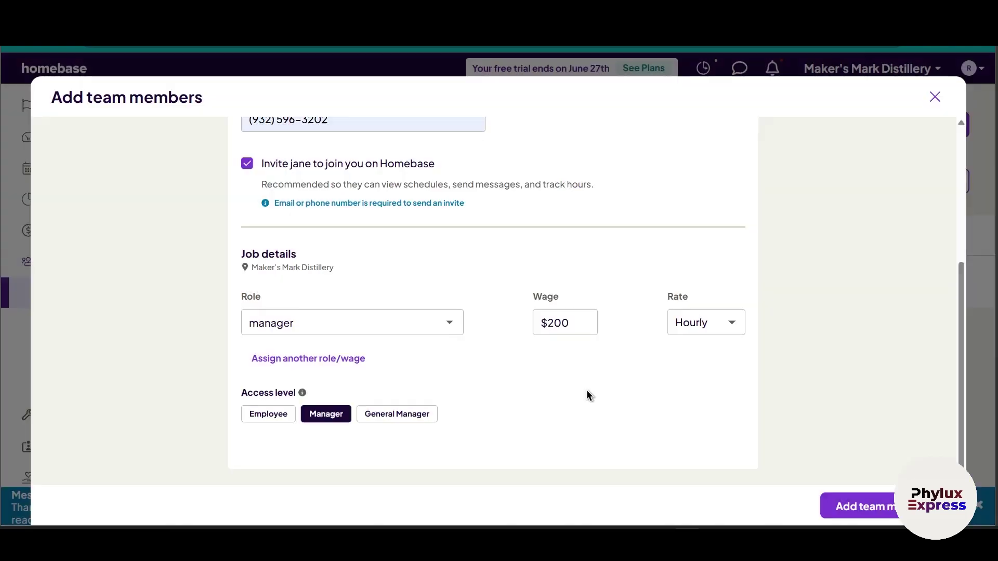
click(831, 507)
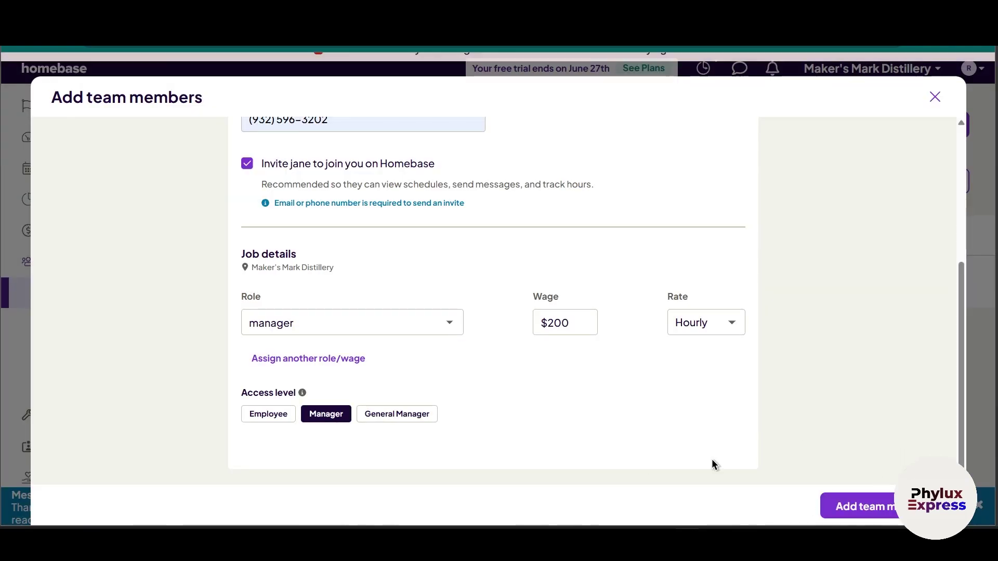
click(935, 99)
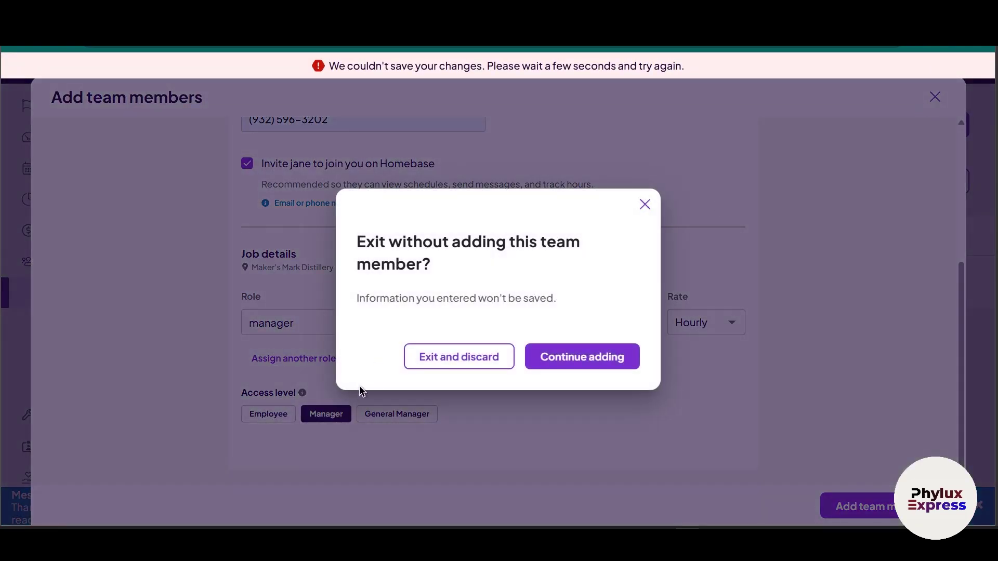
click(441, 356)
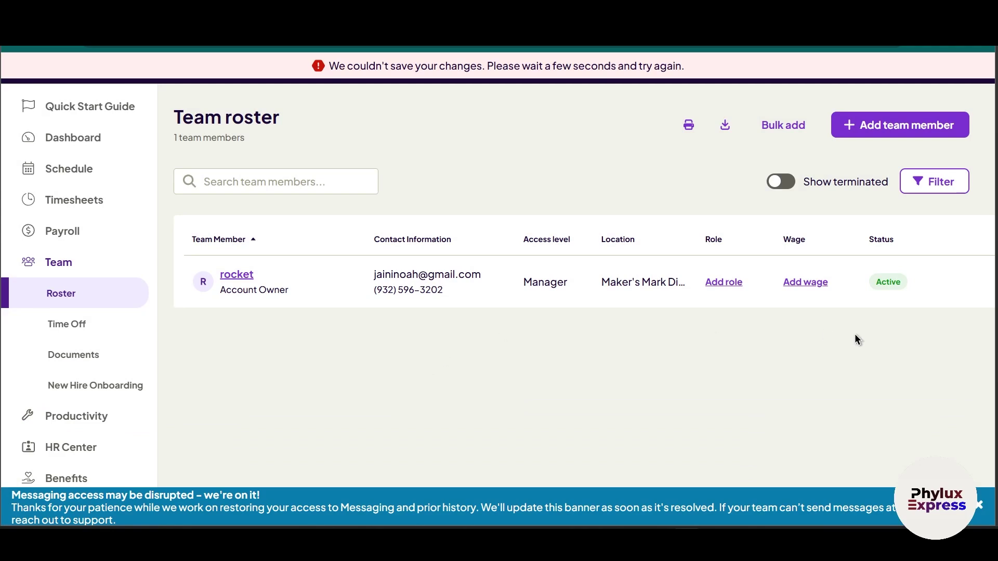
- Open the account owner's role settings from the team roster and set their access to General Manager
click(319, 172)
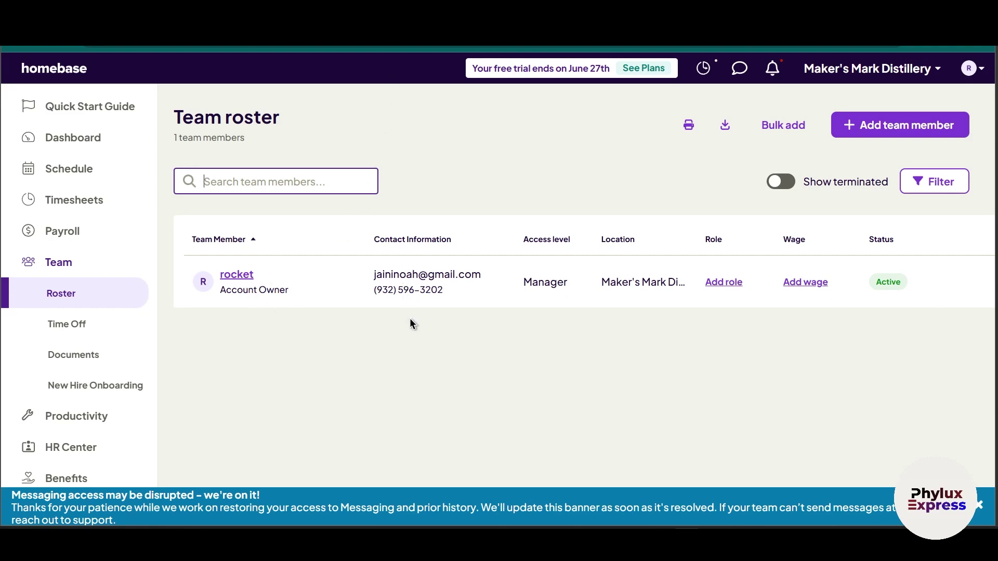
click(494, 308)
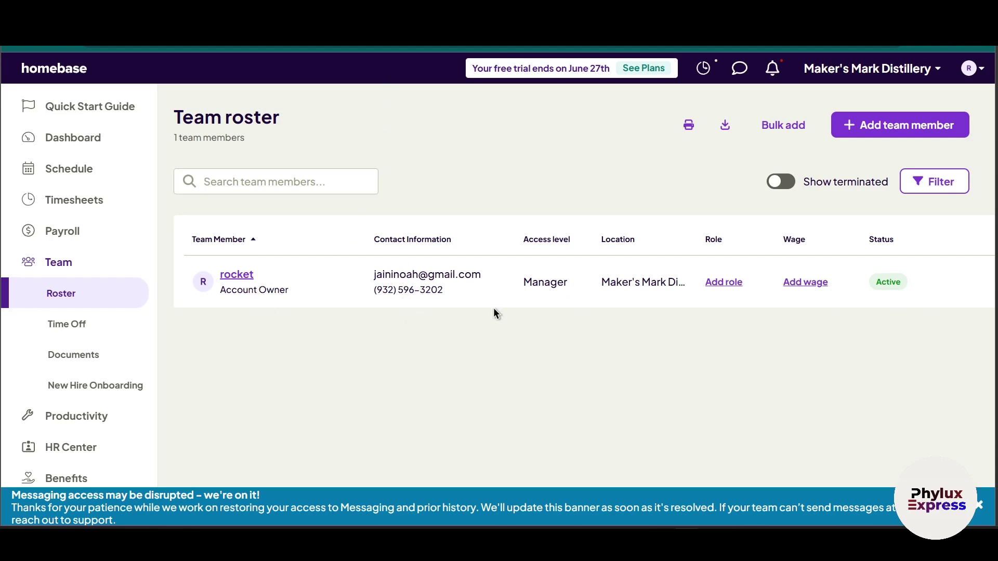
click(728, 284)
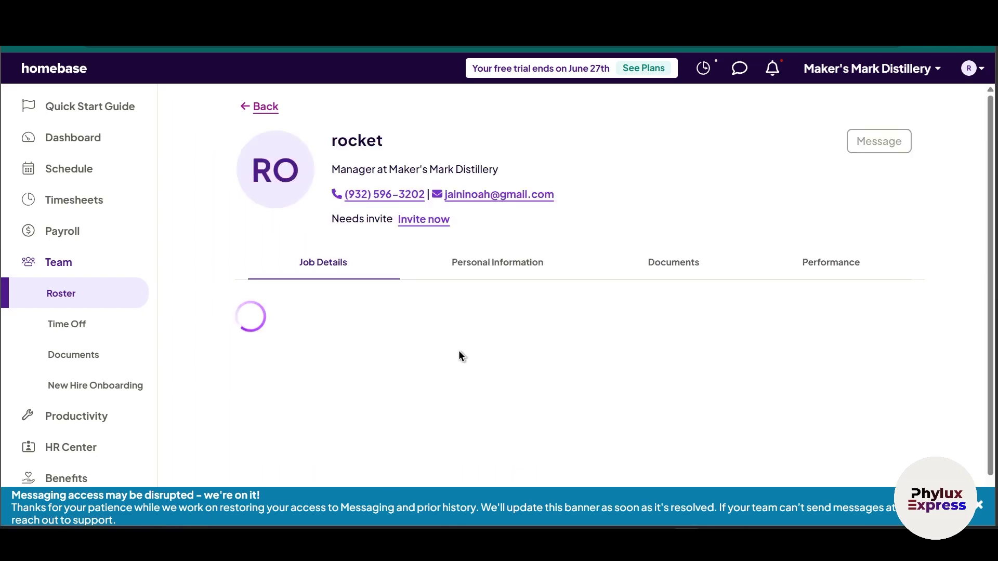
click(286, 230)
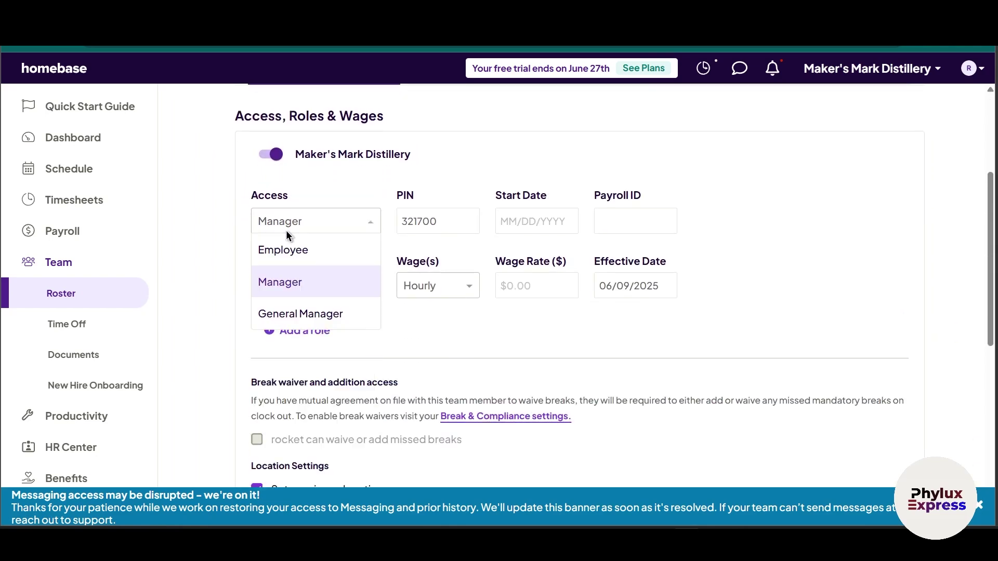
click(317, 306)
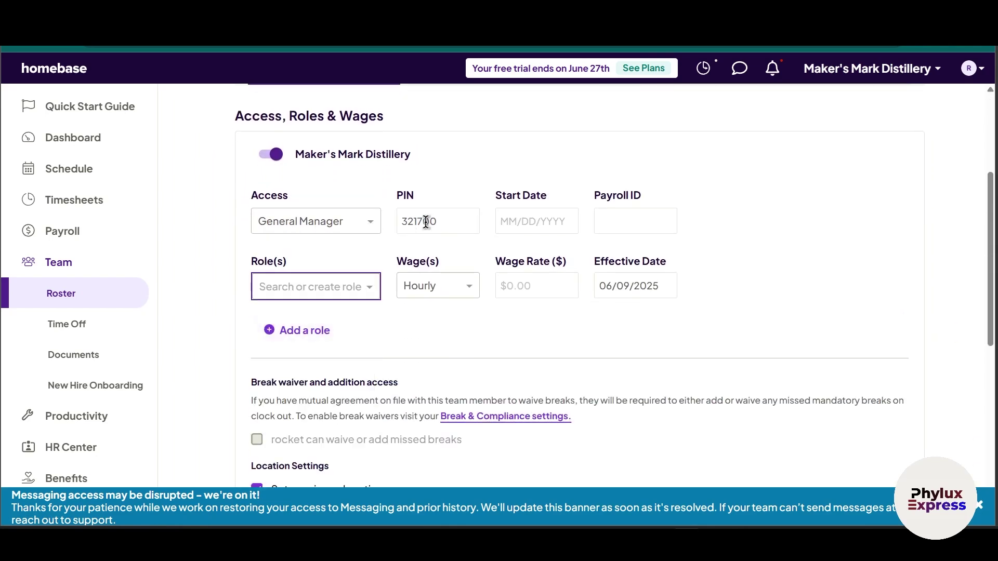
- Assign the Dishwasher role to the account owner at Maker's Mark Distillery
click(542, 231)
click(630, 228)
click(342, 292)
scroll(314, 382, down, 2)
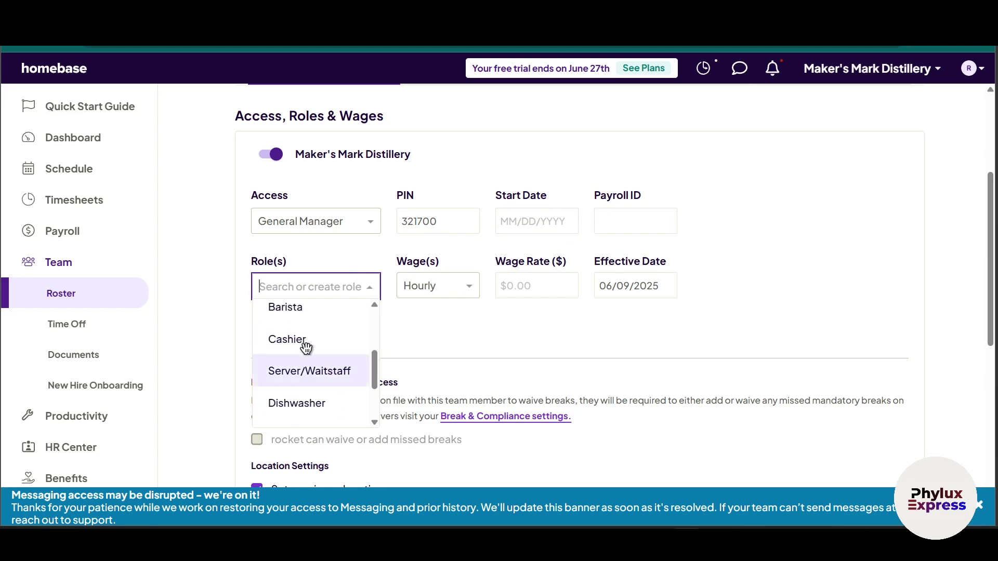
scroll(314, 398, up, 2)
scroll(313, 399, down, 3)
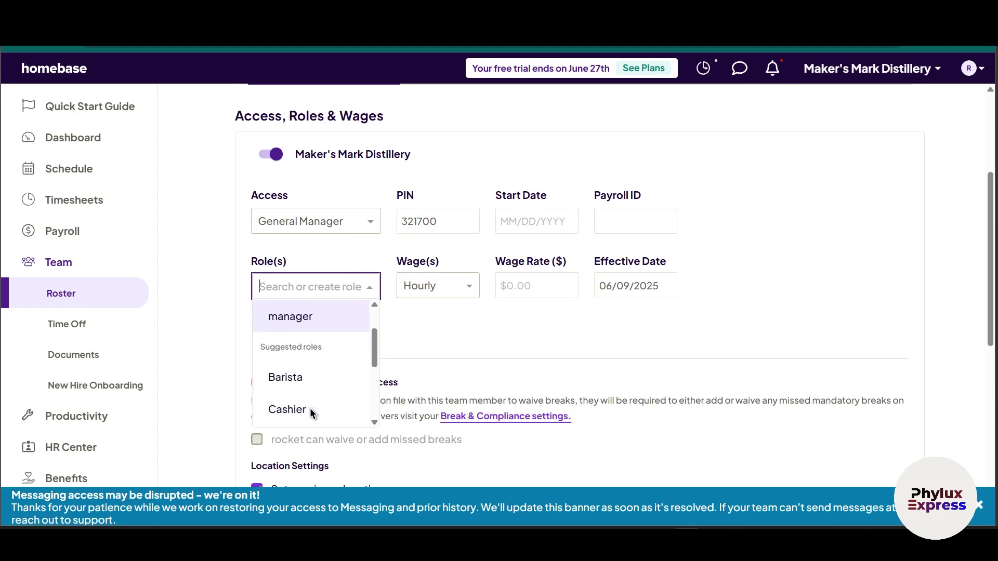
click(307, 358)
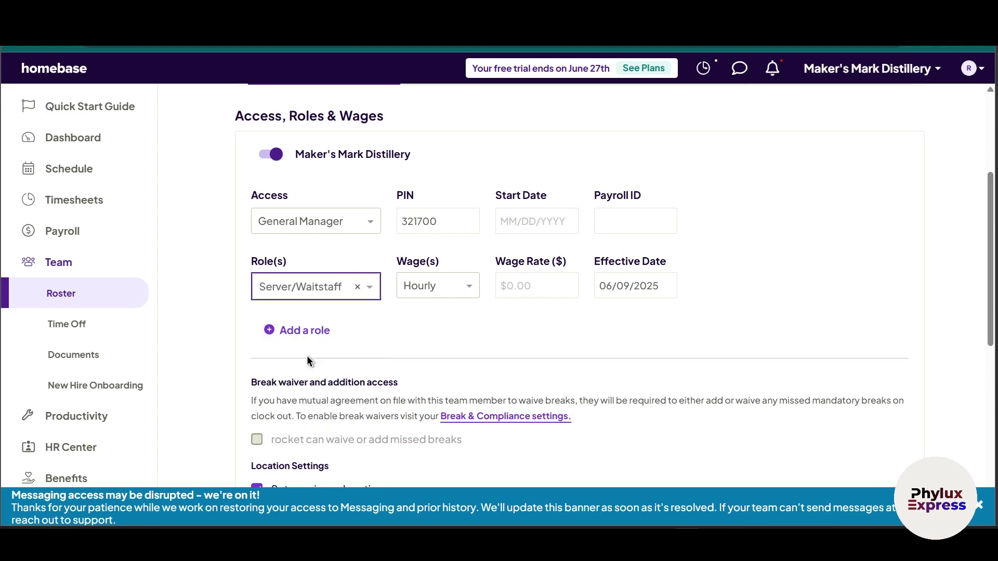
click(296, 288)
click(312, 348)
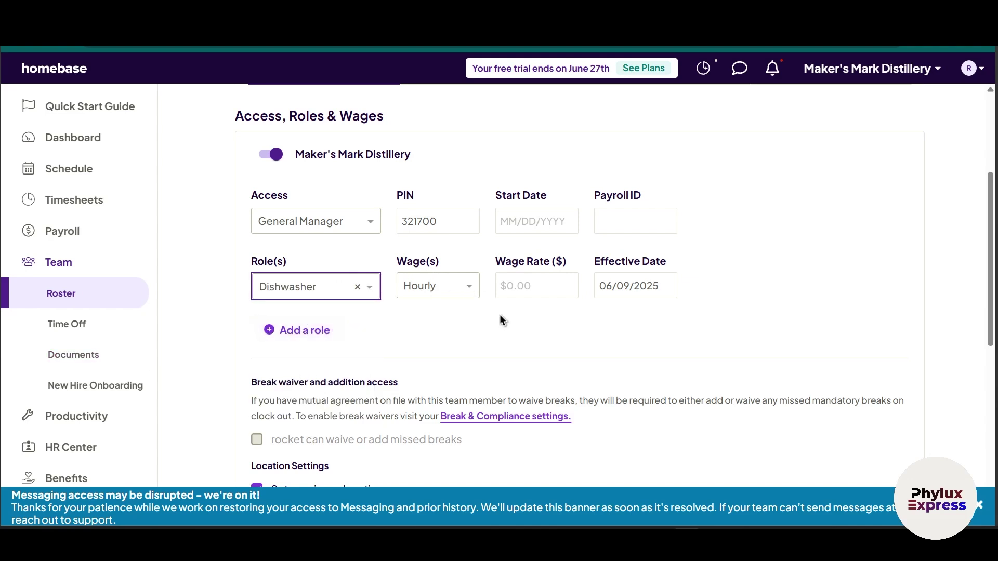
- Set the Dishwasher role's Hourly wage rate to $233.00, effective from this pay period, and save the job details
click(471, 291)
click(447, 315)
click(542, 293)
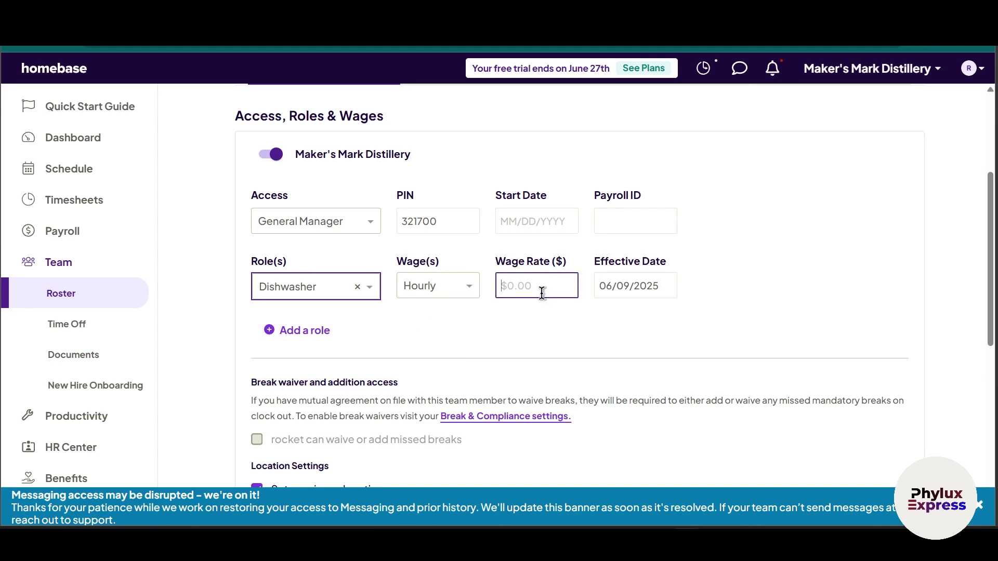
text(33)
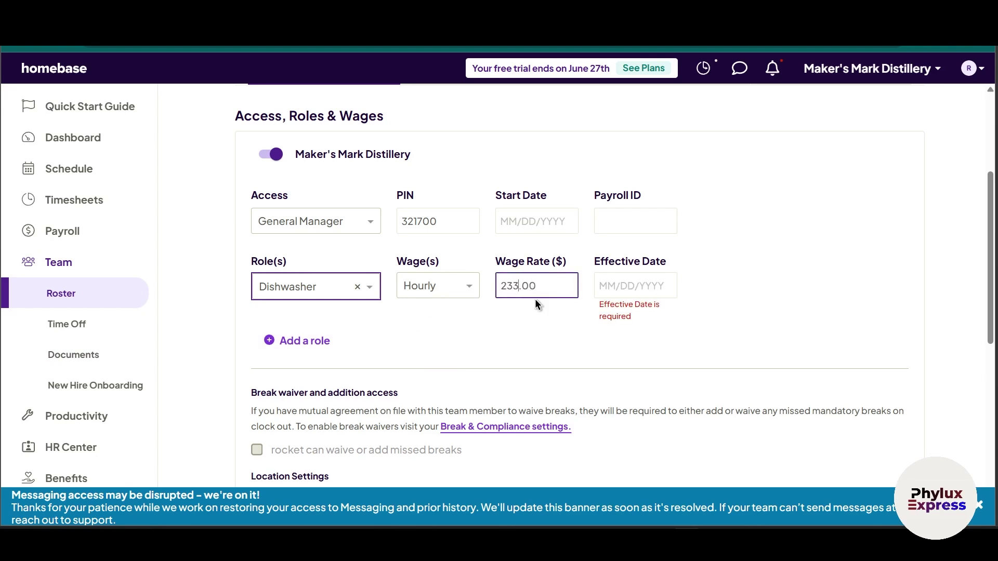
click(636, 289)
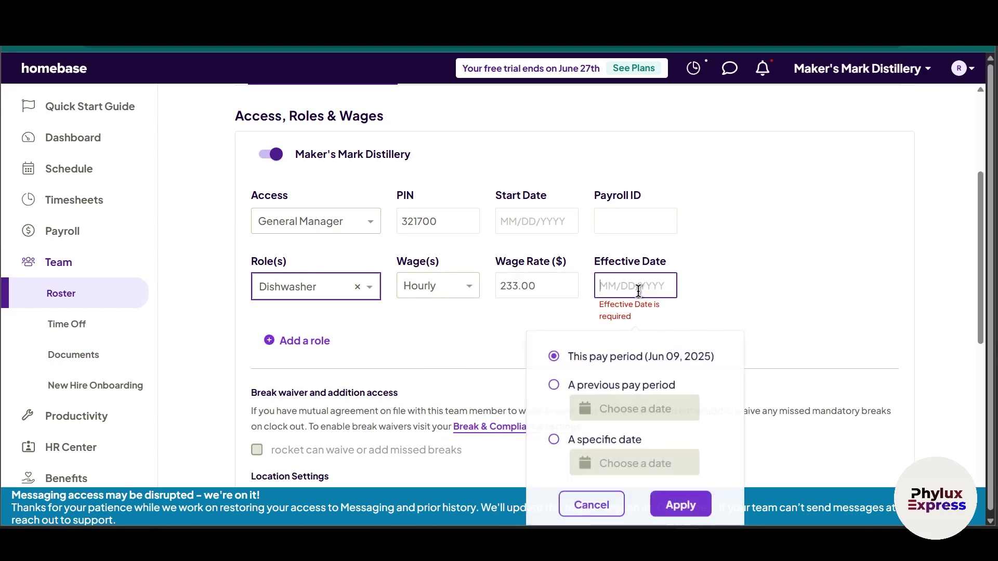
click(605, 408)
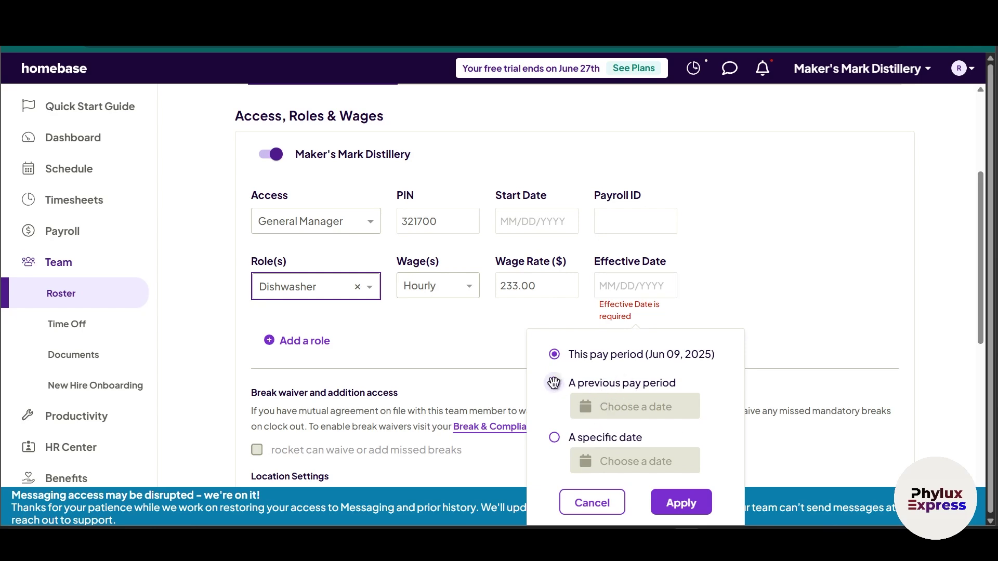
click(692, 515)
scroll(474, 402, down, 4)
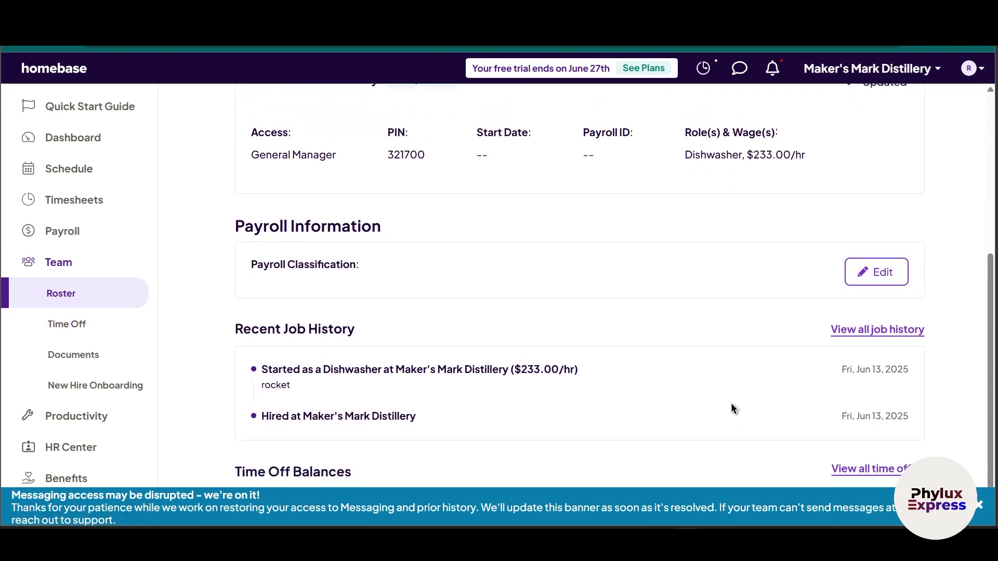
- Review the account owner's saved access, role and wage, payroll information and job history, plus their personal information
scroll(929, 342, up, 2)
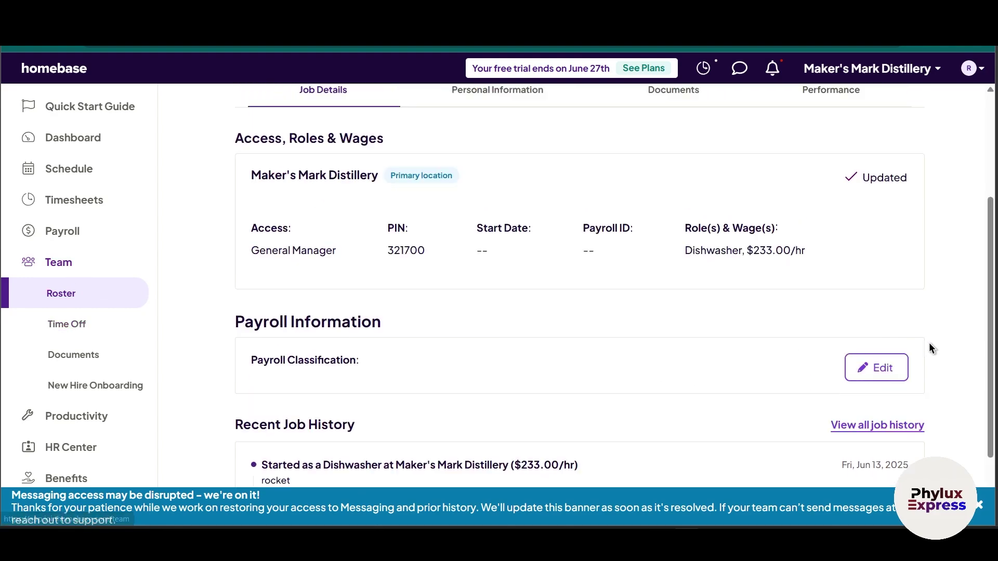
scroll(929, 343, up, 3)
scroll(636, 338, down, 4)
scroll(636, 355, up, 3)
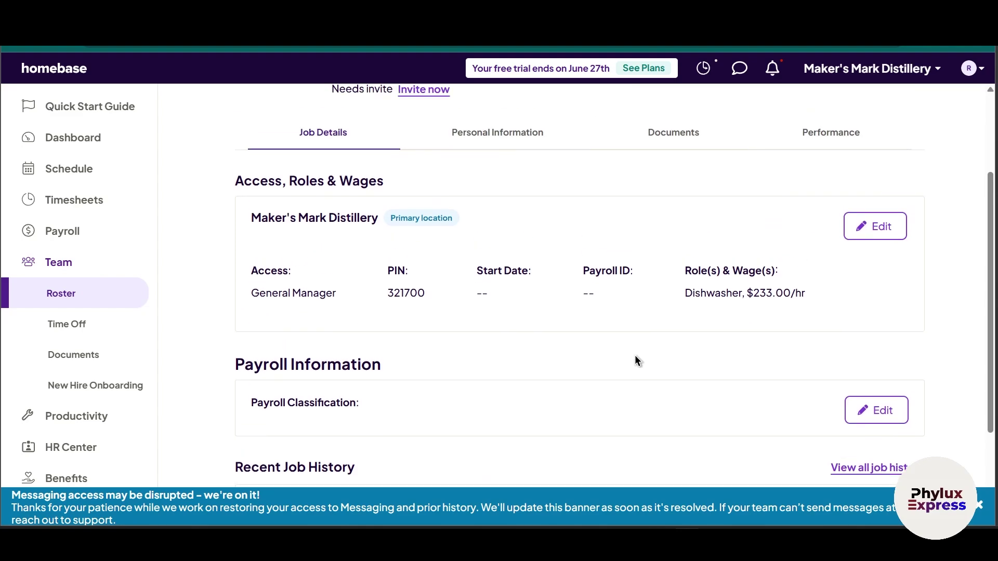
click(654, 203)
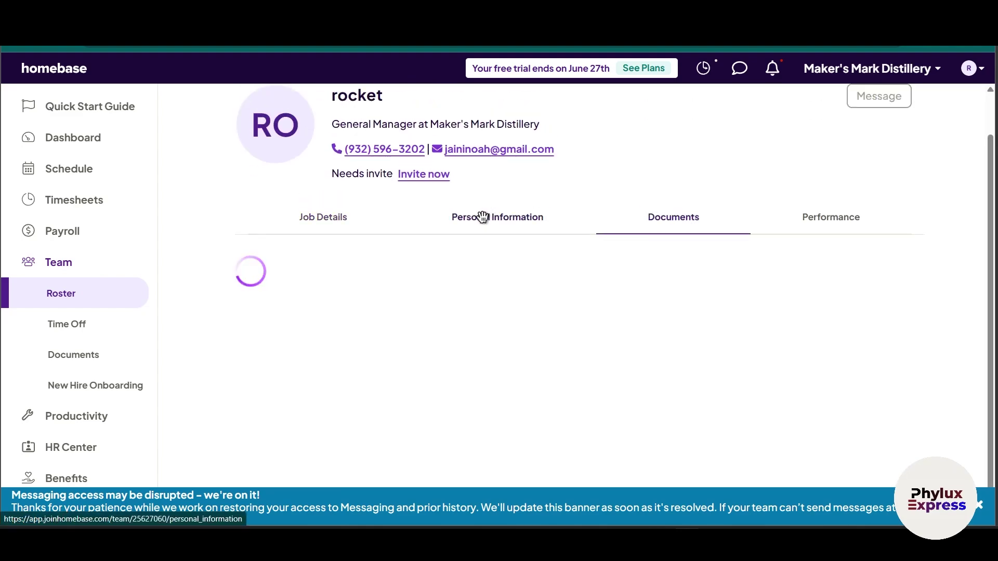
click(483, 213)
scroll(447, 265, down, 2)
scroll(608, 241, down, 4)
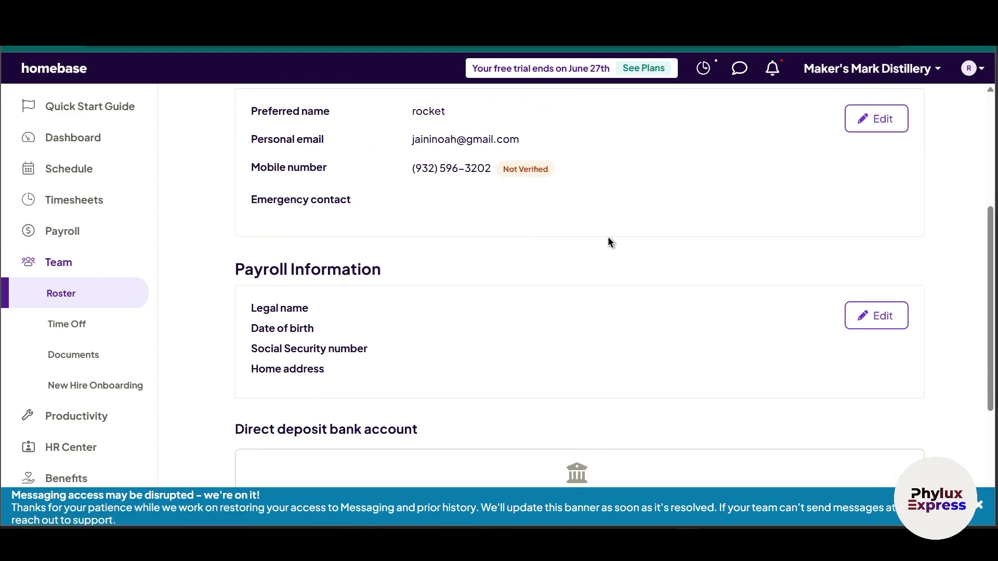
scroll(685, 160, up, 3)
- Examine the account owner's certificates and onboarding documents, and their performance and attendance records
click(684, 156)
scroll(666, 292, down, 1)
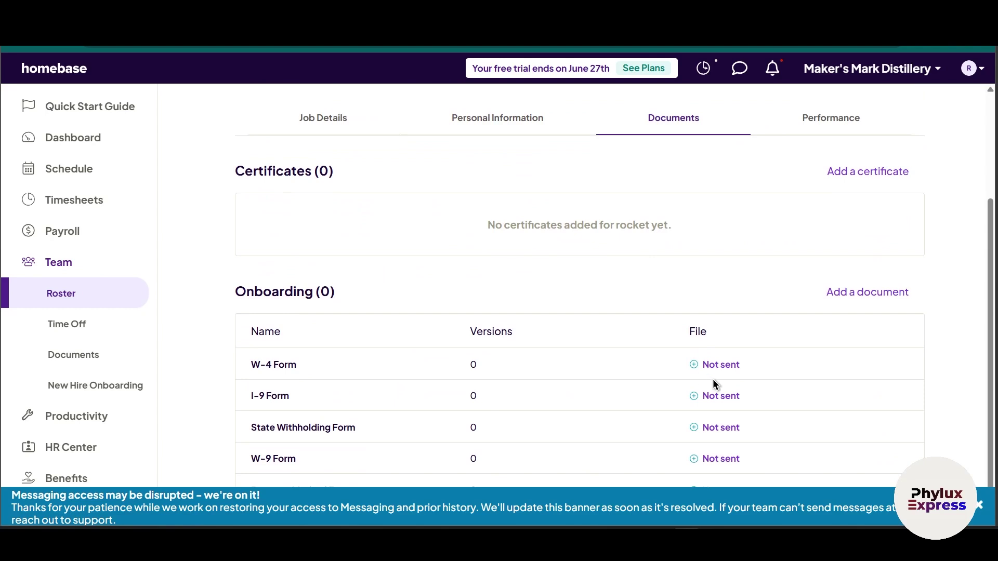
scroll(771, 414, up, 3)
scroll(780, 415, down, 2)
scroll(811, 333, up, 2)
click(855, 247)
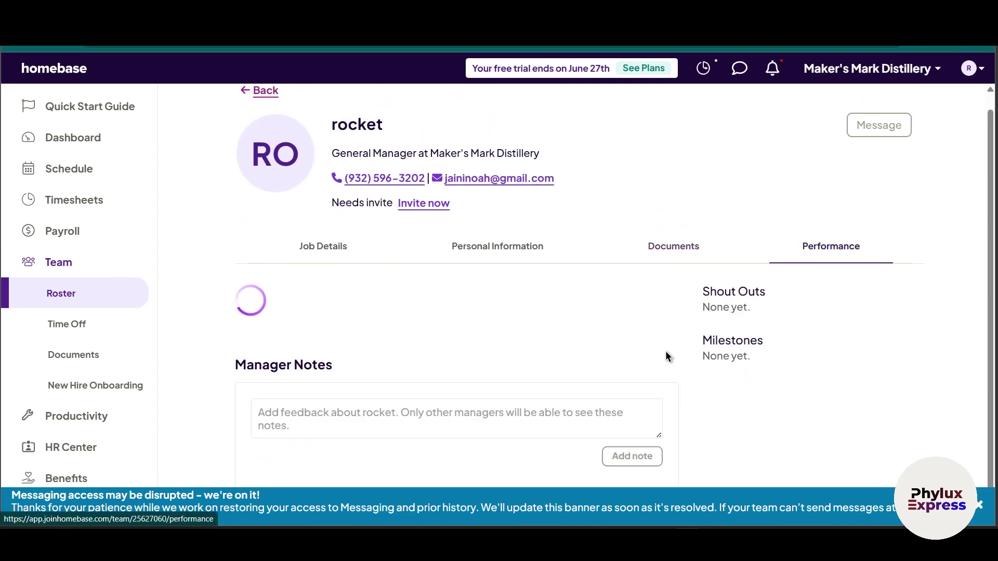
scroll(665, 351, down, 1)
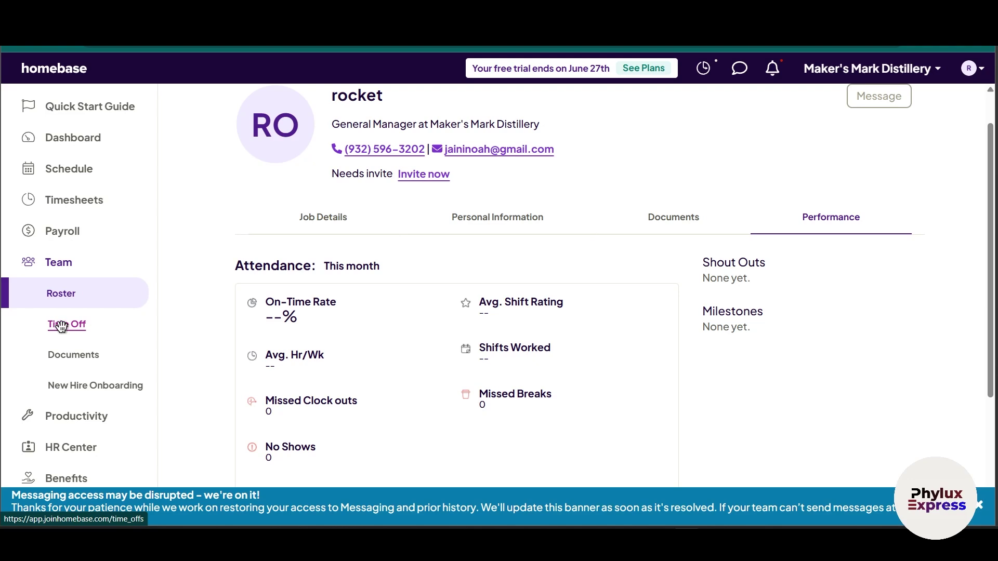
- Open the team schedule and look at it in the Month and Day views
click(71, 179)
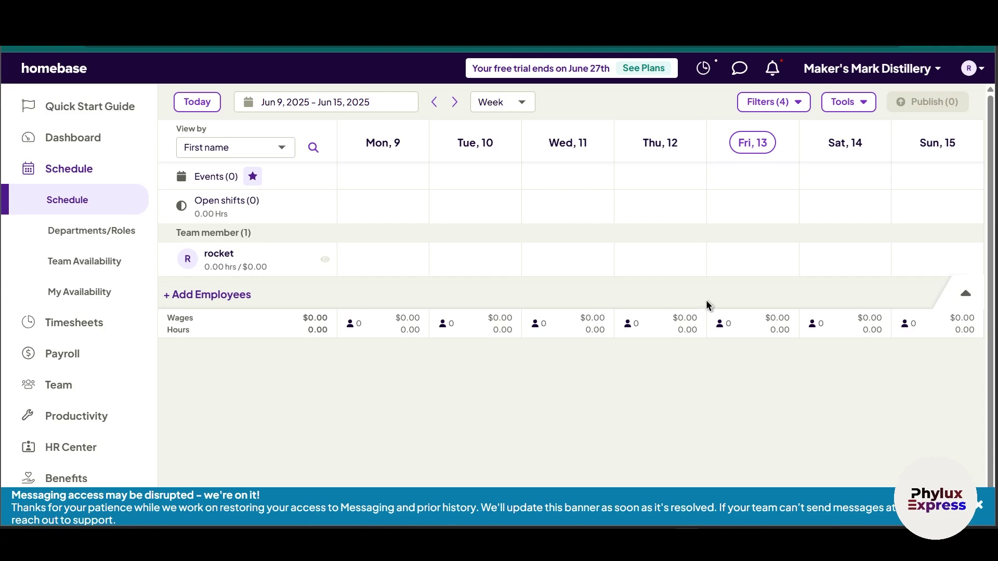
double_click(586, 373)
click(529, 384)
click(502, 102)
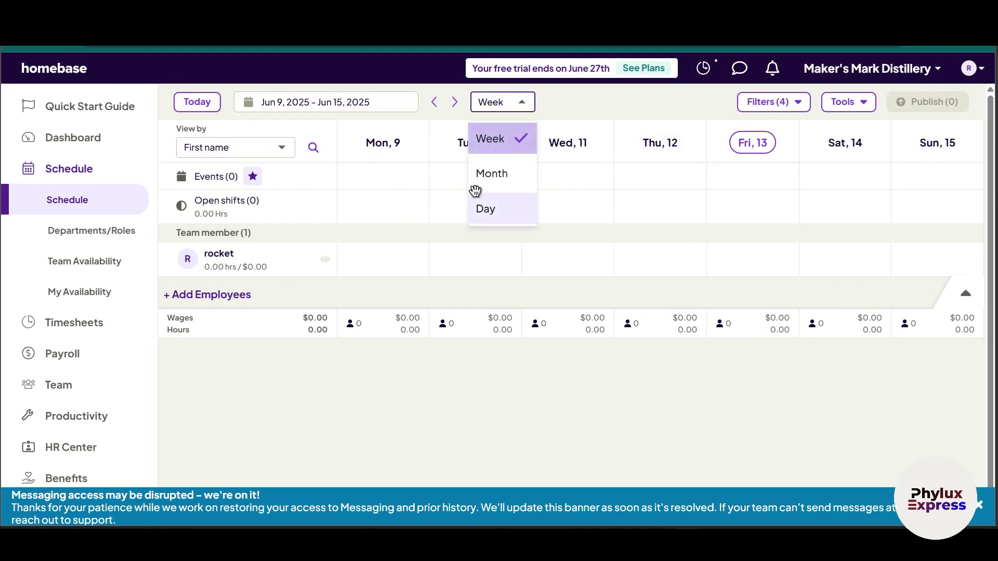
click(487, 172)
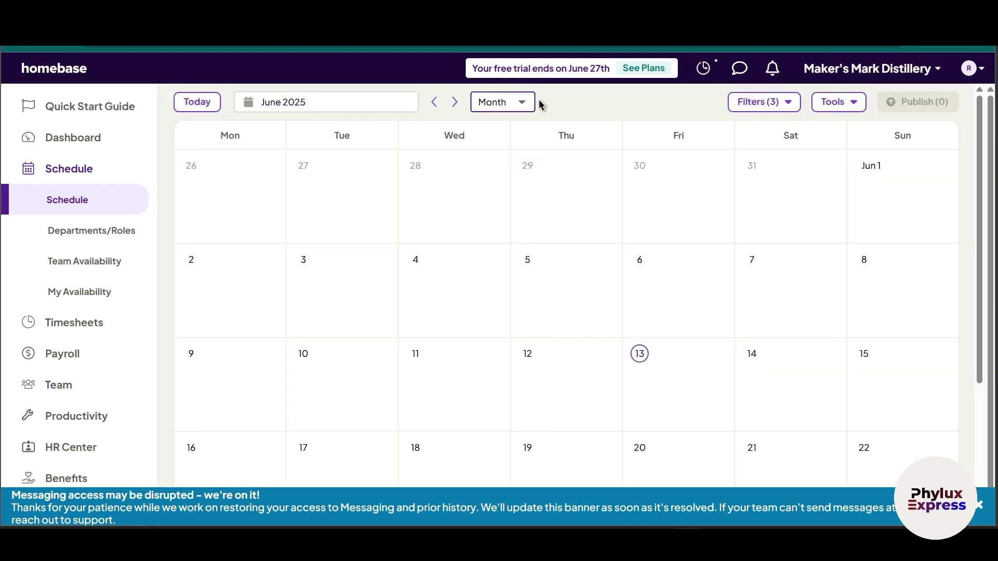
click(515, 106)
click(518, 203)
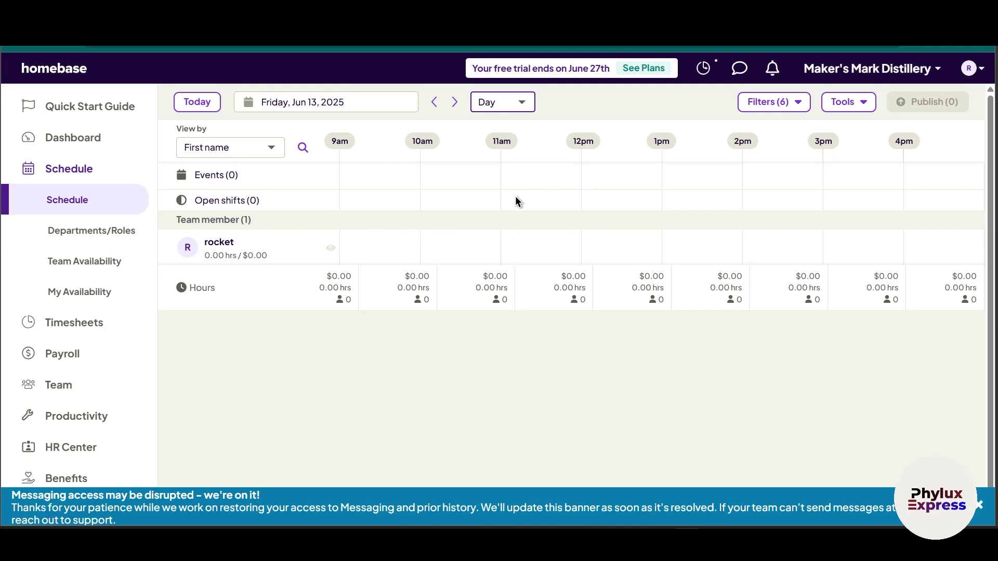
- Look at the form for adding a Friday 9:30 am shift, close it unsaved, and return the schedule to the Week view
click(364, 242)
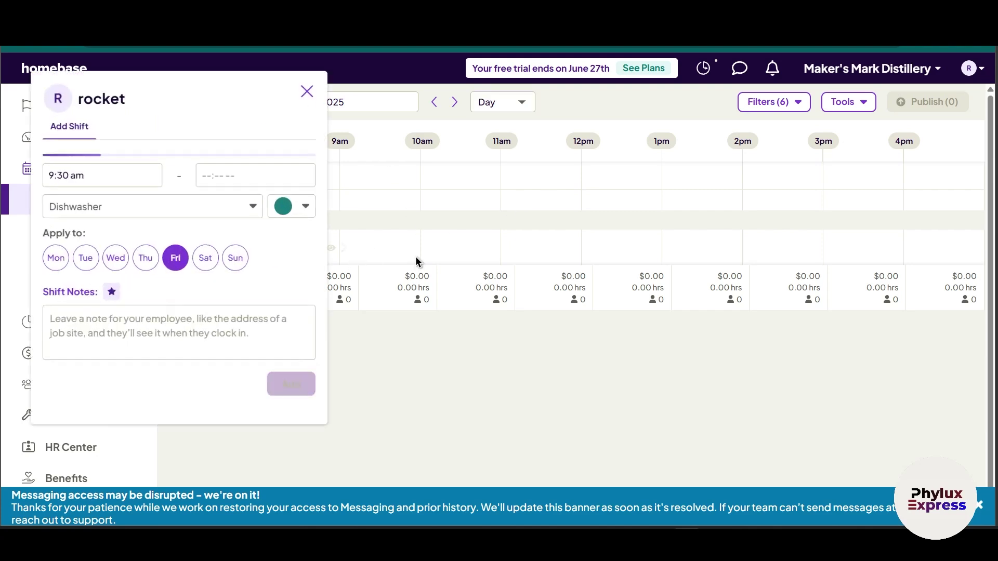
key(Escape)
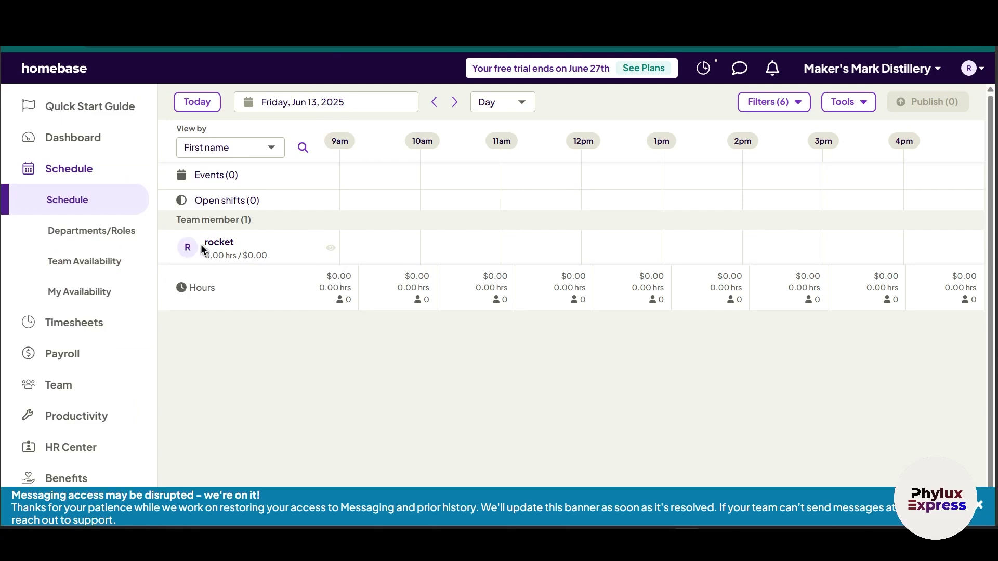
click(385, 241)
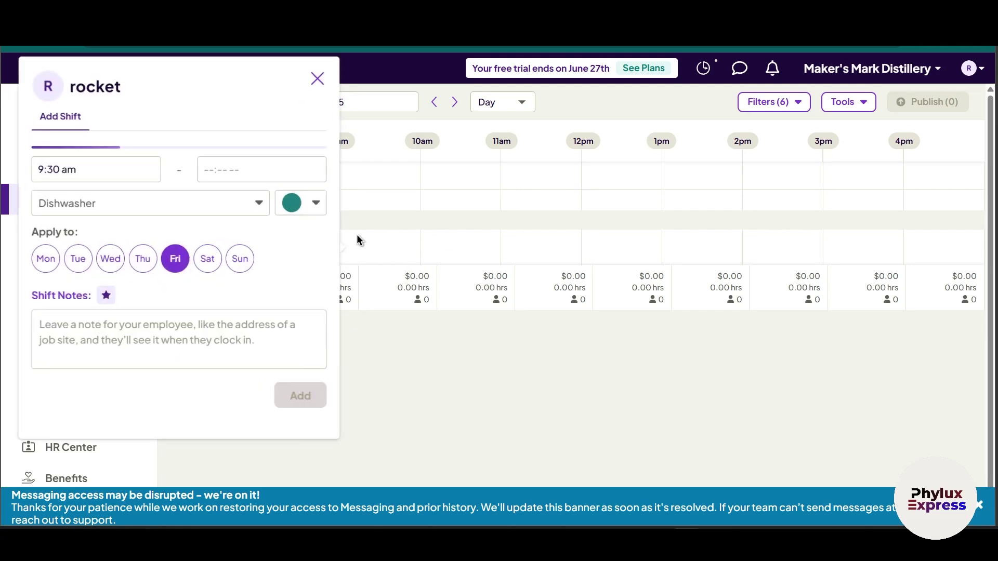
click(498, 170)
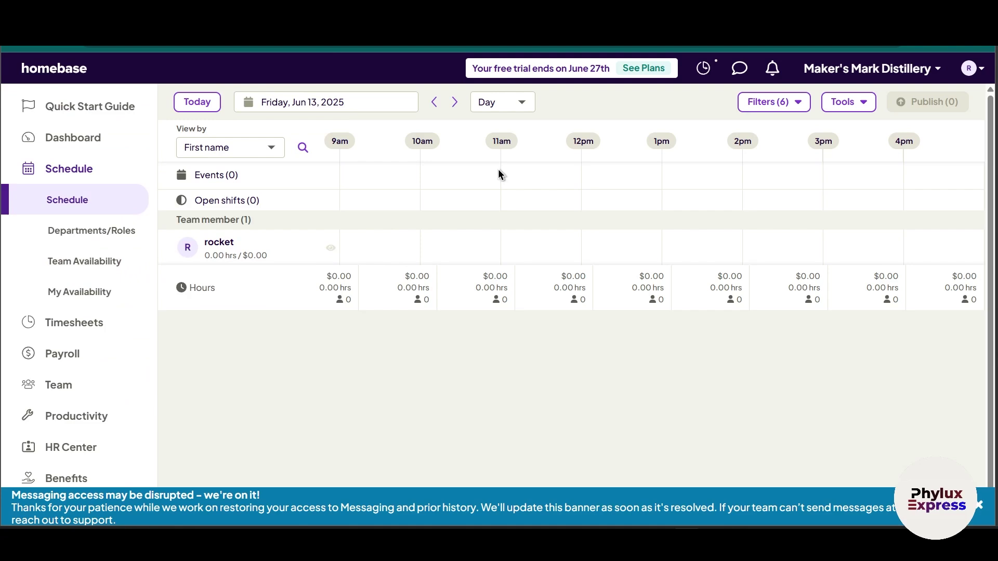
click(486, 100)
click(492, 138)
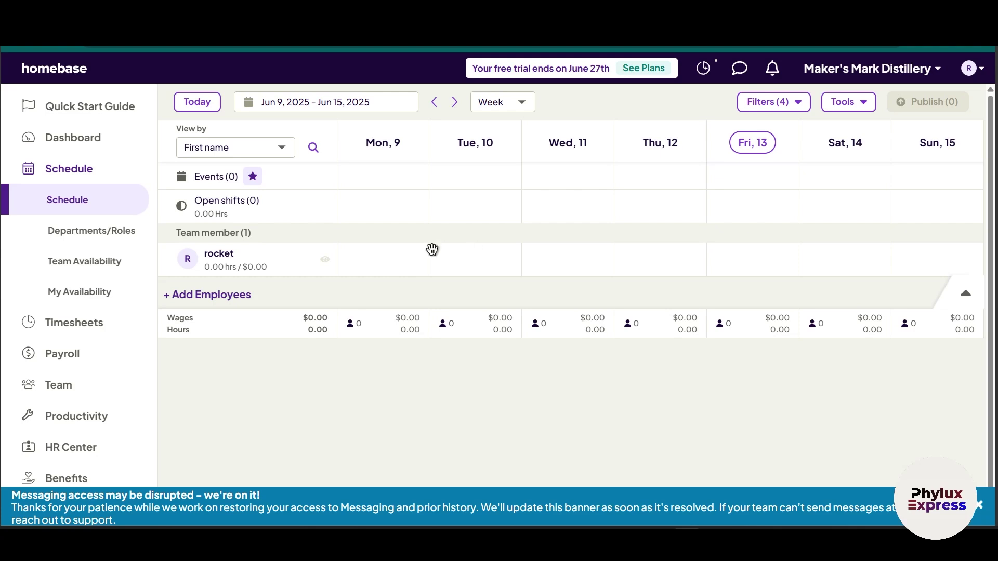
- Start a Monday shift for the only team member from 9:00 am to 5:00 pm with the Dishwasher role and orange colour
mouse_move(384, 257)
click(385, 258)
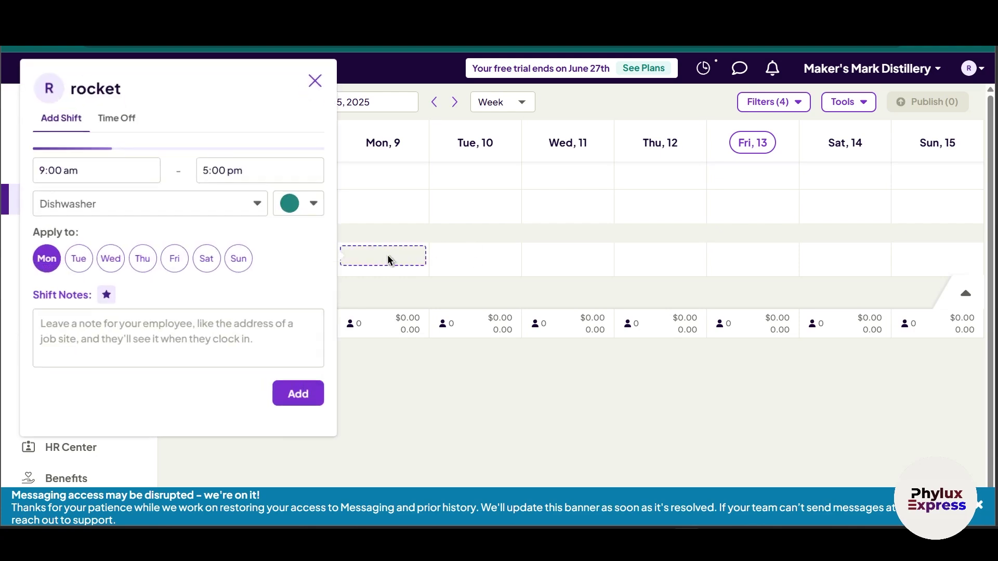
click(96, 161)
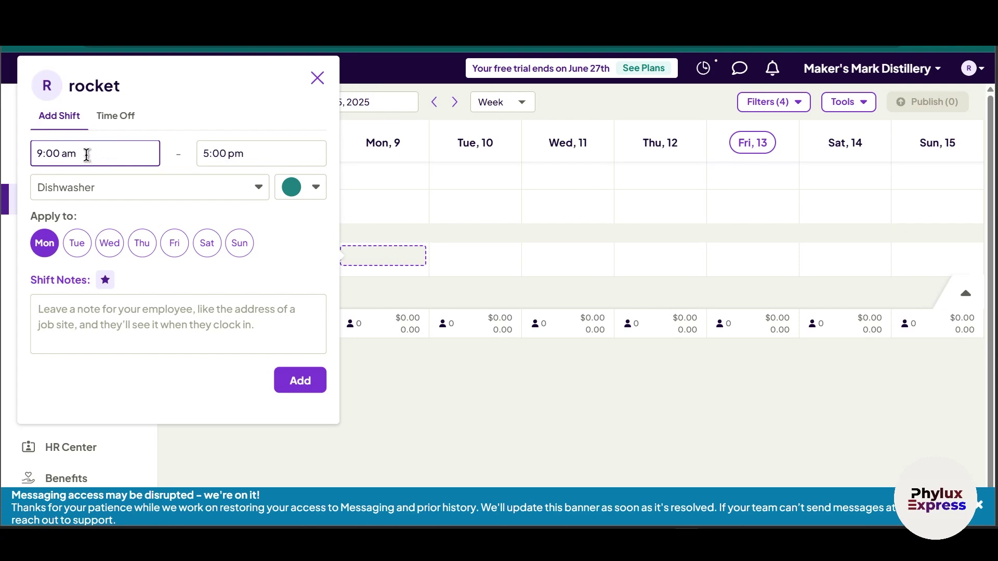
click(167, 192)
scroll(152, 306, down, 2)
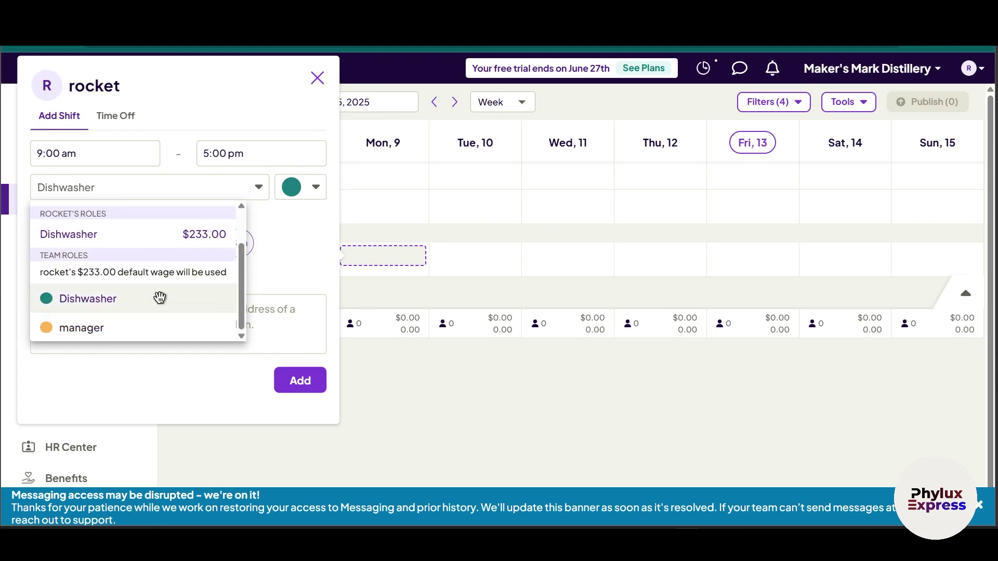
click(156, 234)
click(297, 197)
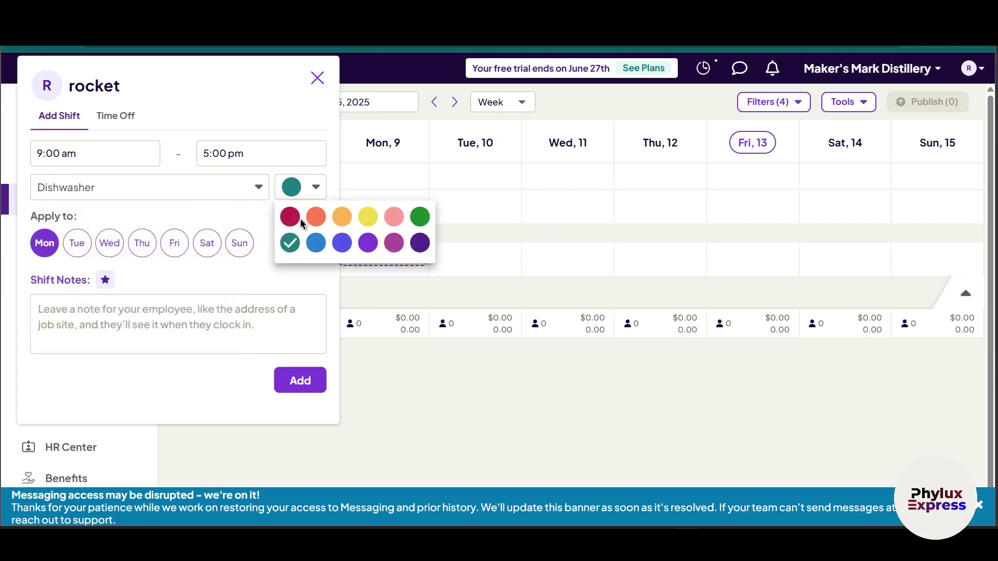
click(314, 216)
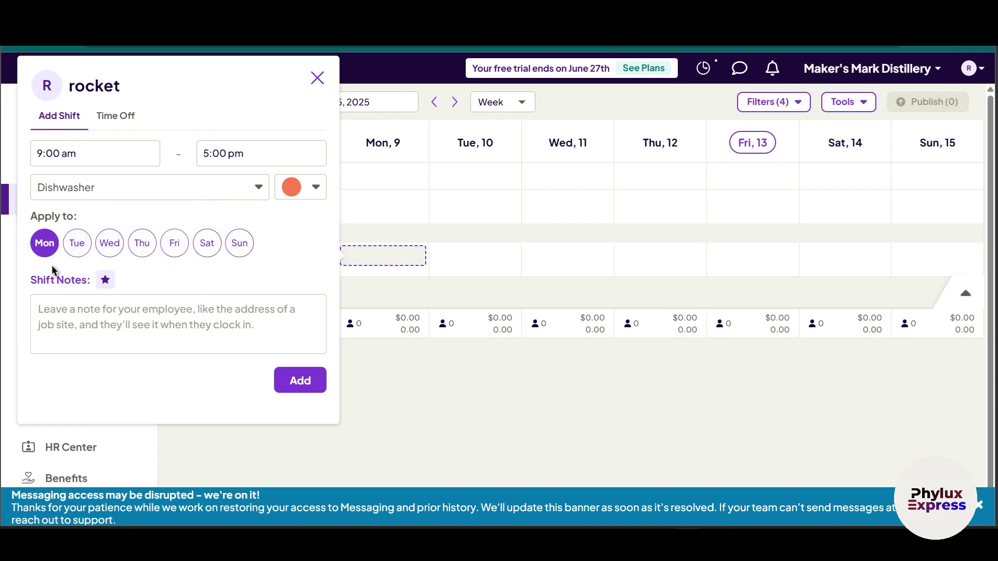
- Apply the Dishwasher shift to Thursday through Sunday as well, enter the shift note "adfadsf", and add the shifts
click(239, 244)
click(207, 245)
click(174, 244)
click(142, 244)
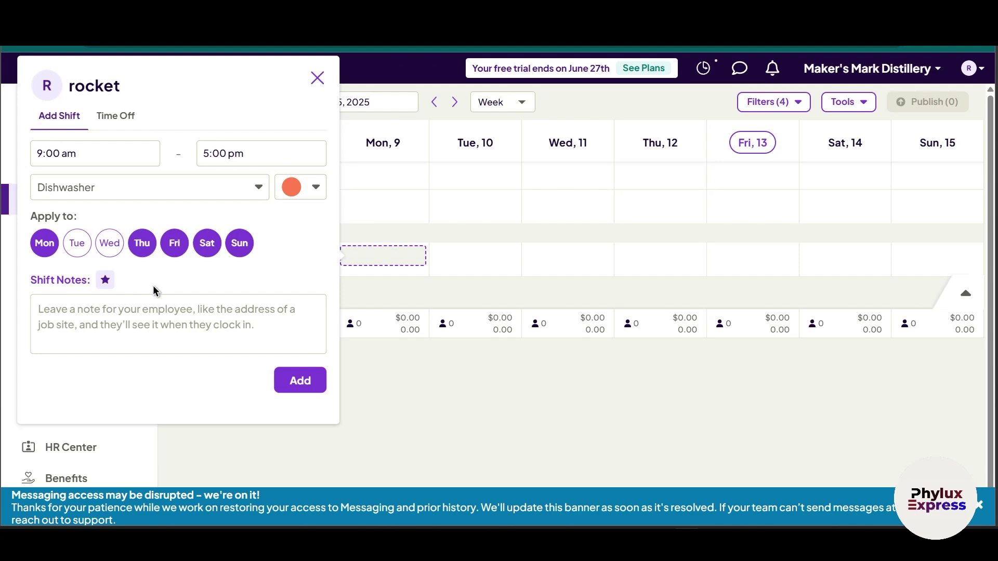
click(160, 317)
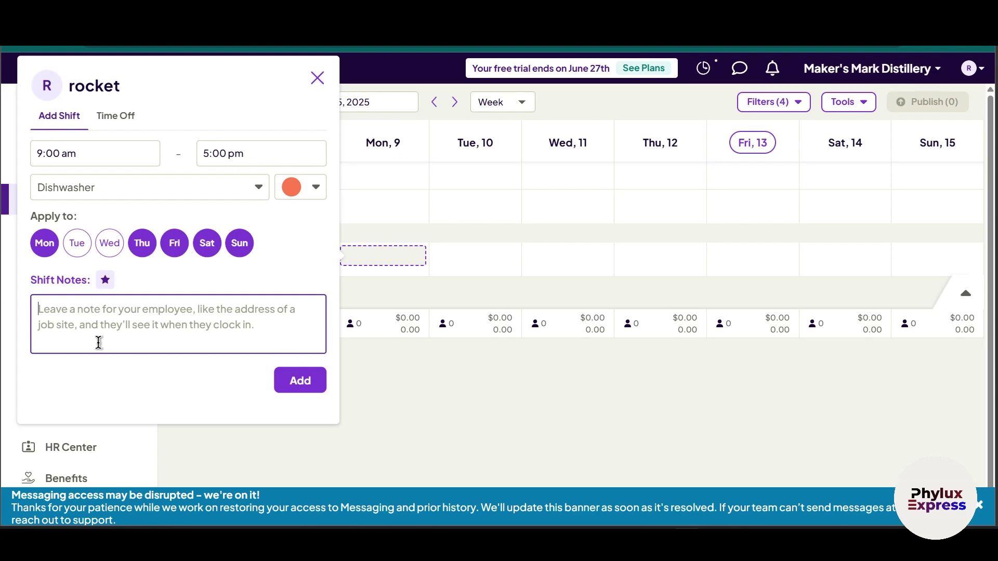
text(adfadsf)
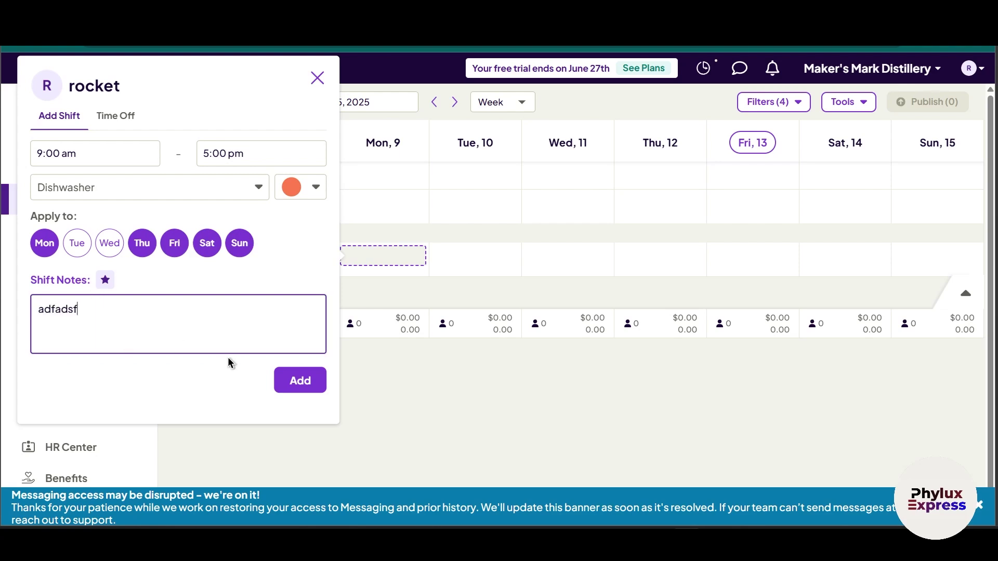
click(297, 384)
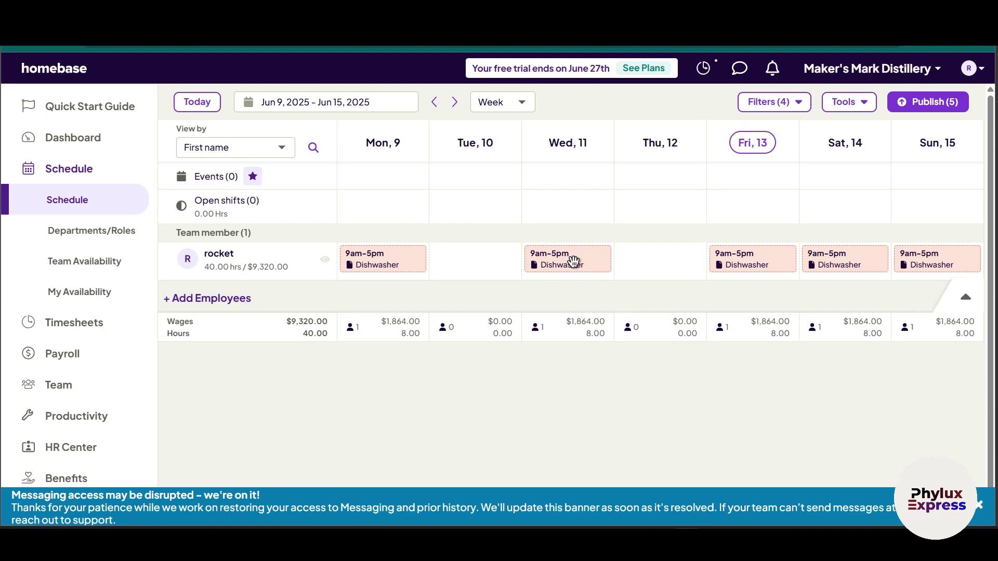
- Move the team member's Wednesday Dishwasher shift to Thursday and back to Wednesday
drag(573, 261, 670, 257)
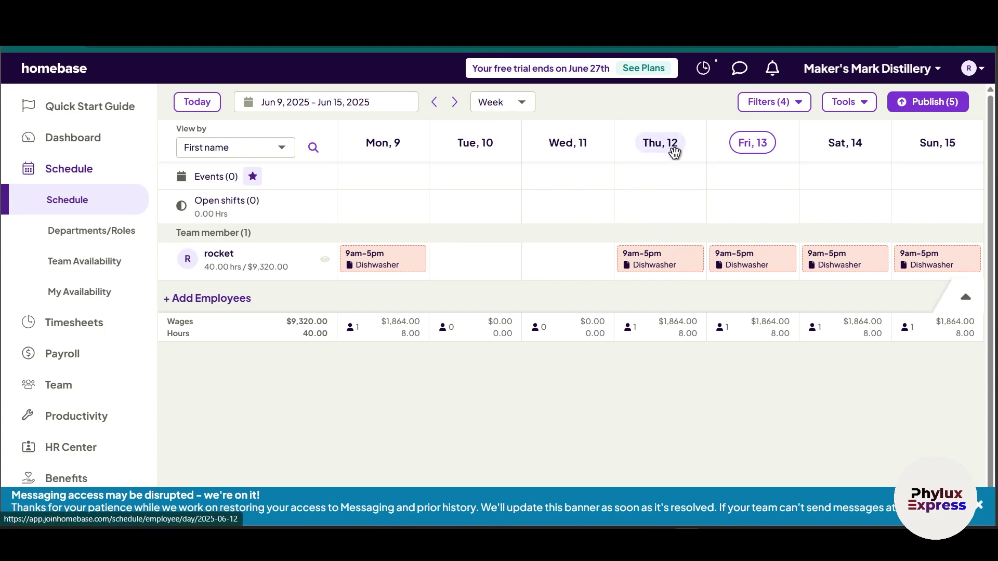
drag(657, 260, 544, 263)
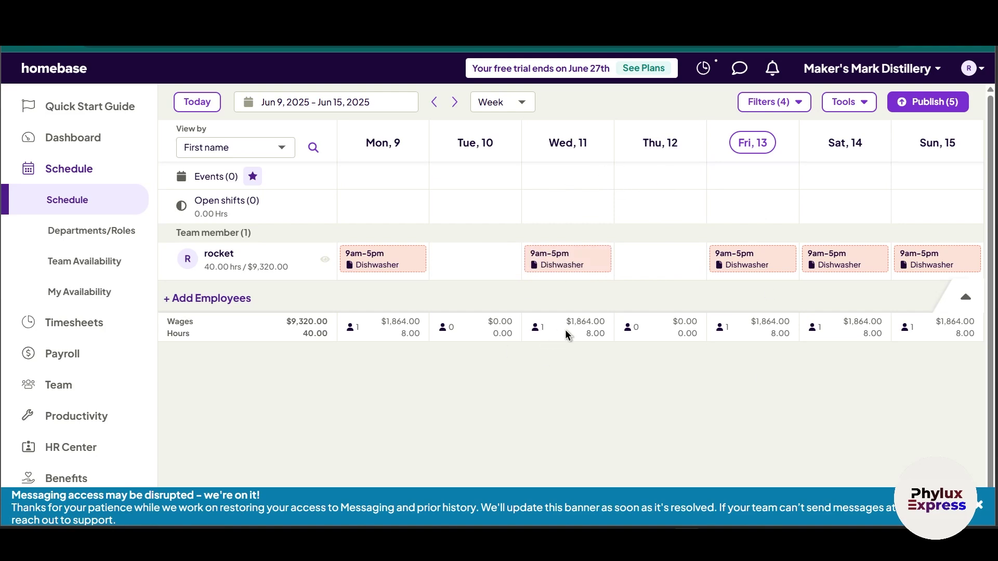
drag(566, 334, 538, 336)
click(562, 419)
- Start an open shift on Tuesday from 8:00 am to 4:15 pm and apply it to Wednesday too
click(476, 207)
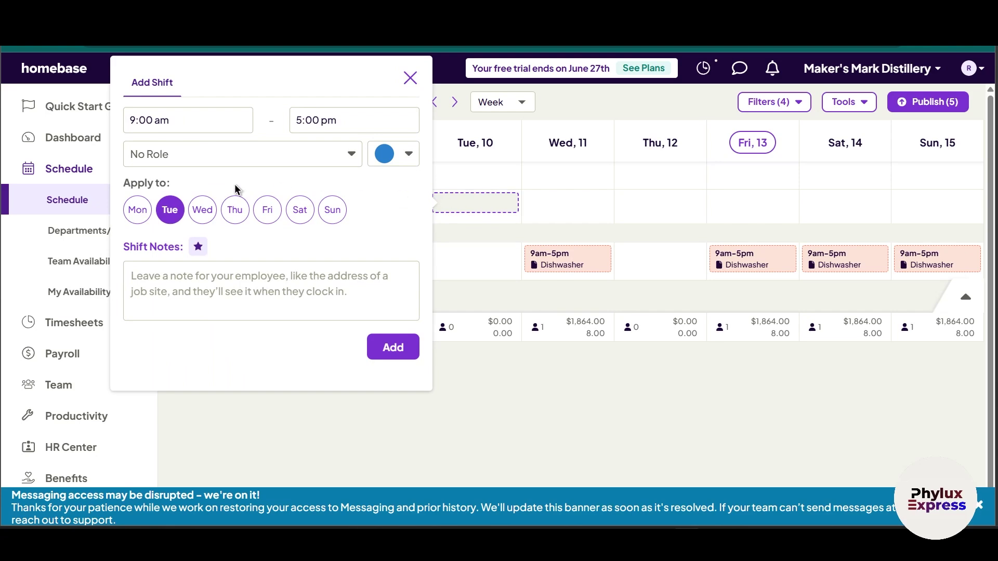
click(343, 157)
click(343, 157)
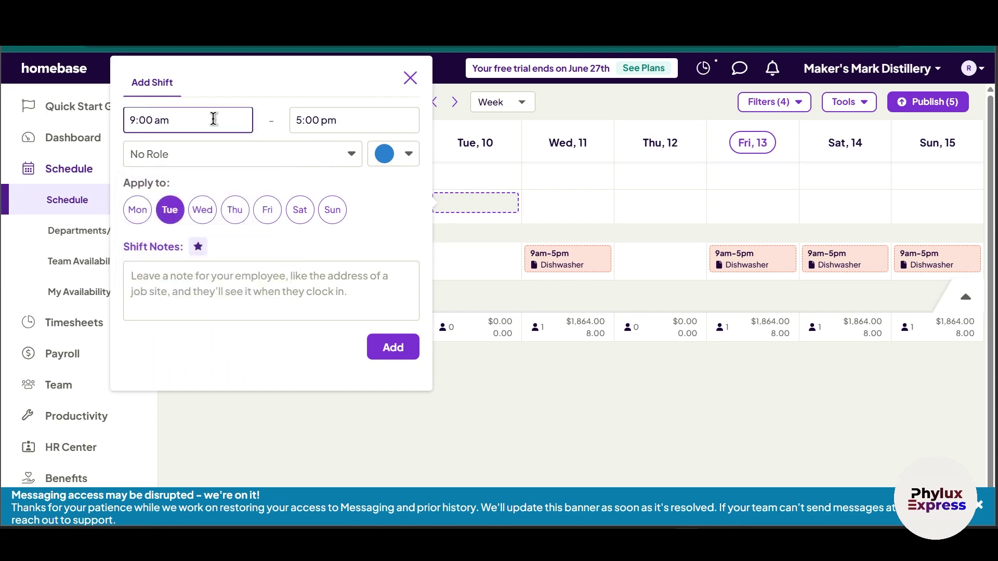
click(214, 118)
click(196, 157)
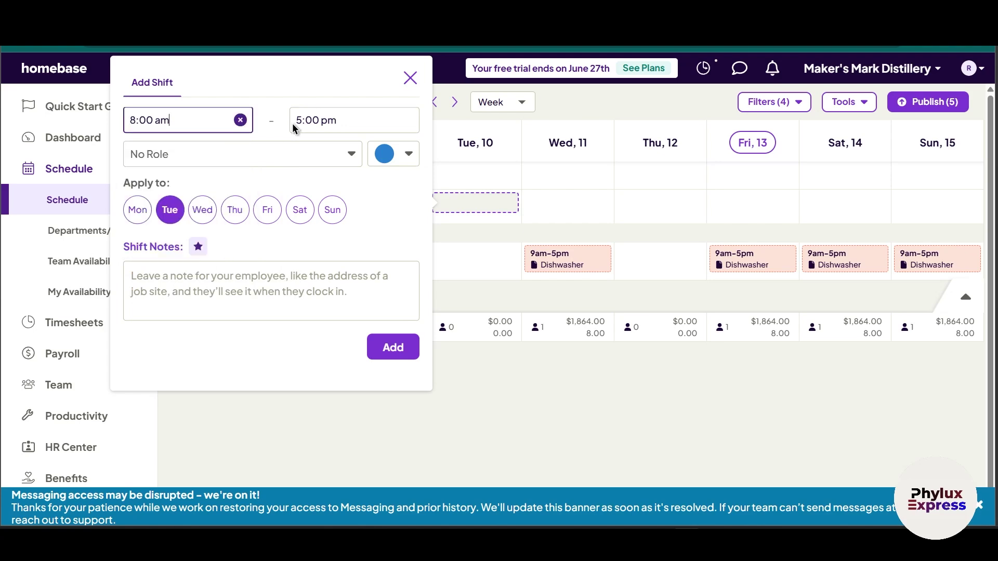
click(323, 120)
click(307, 180)
click(195, 213)
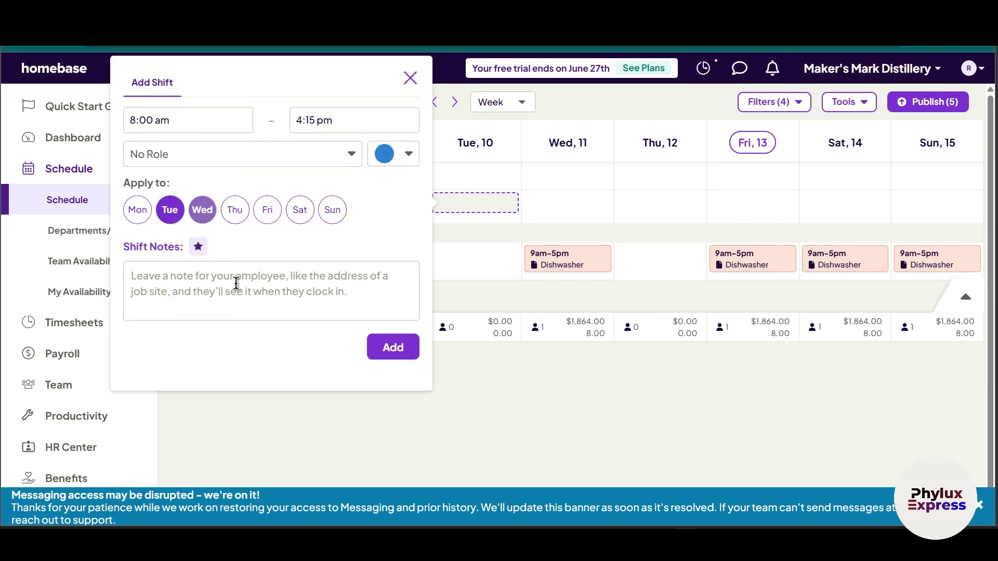
- Enter the note "dfdfd" for the open shift, assign it the manager role, and add it
click(238, 304)
text(dfdfd)
click(255, 157)
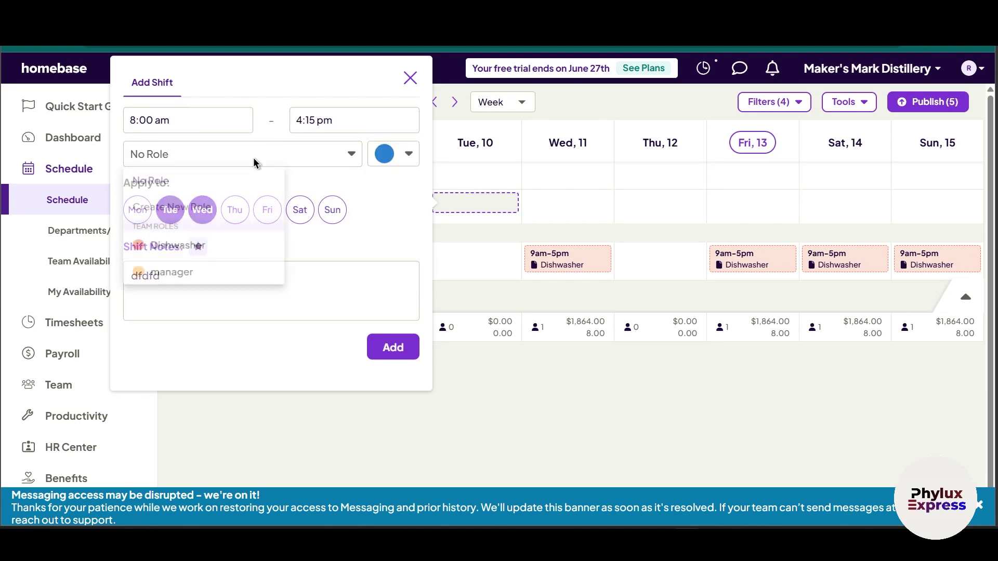
click(231, 259)
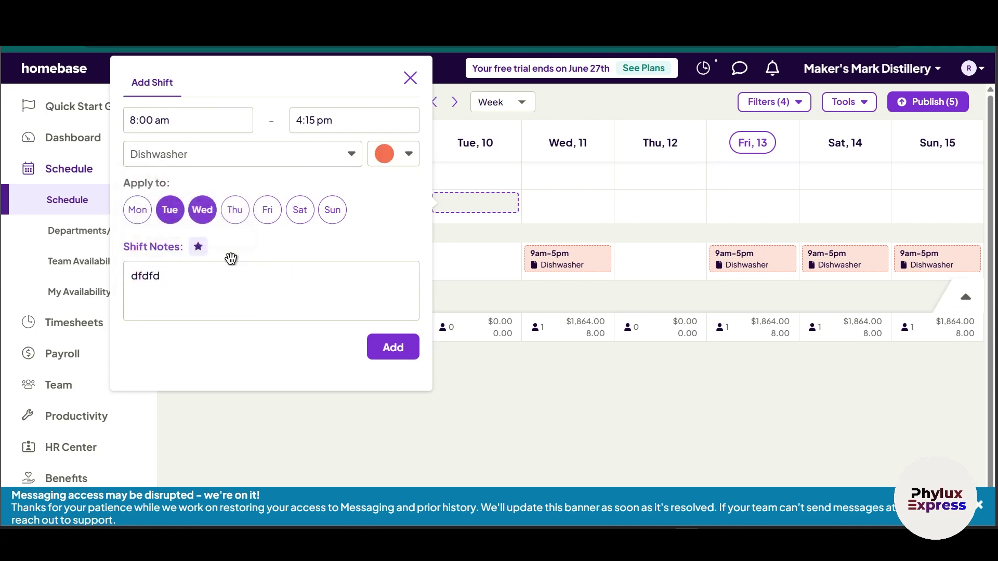
click(243, 154)
click(205, 278)
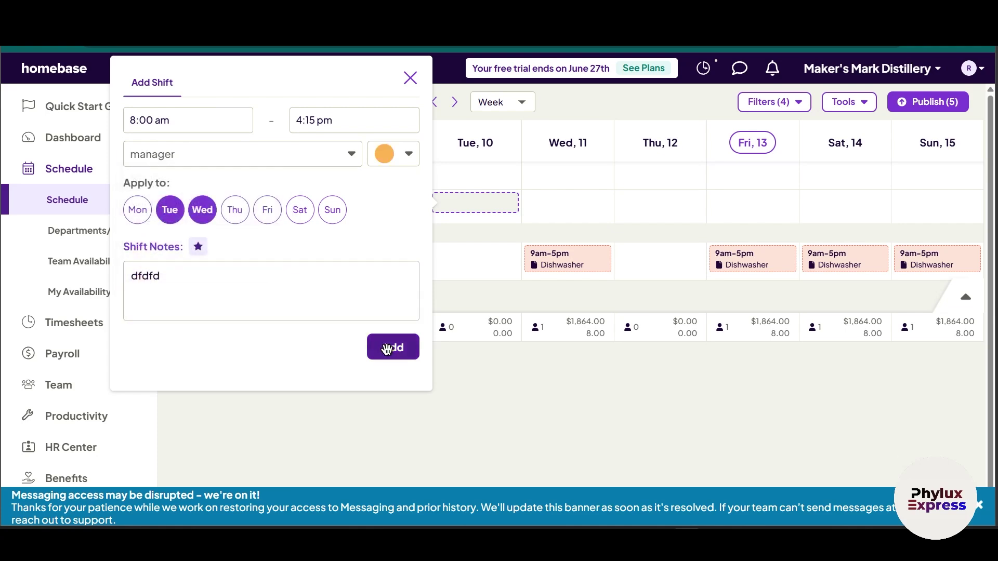
click(387, 348)
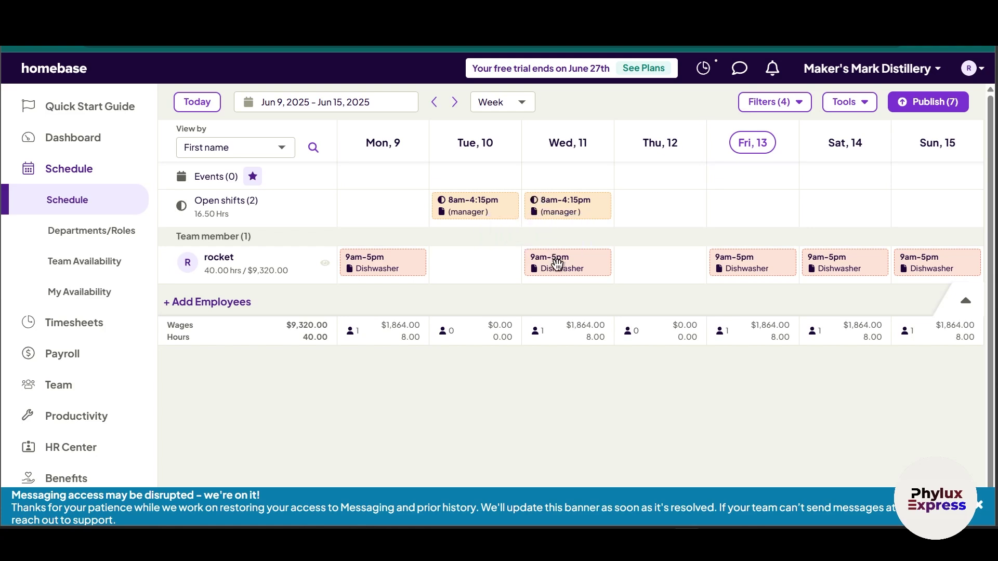
- Look at the details of Wednesday's Dishwasher shift and Wednesday's open manager shift, closing each one unsaved
click(572, 268)
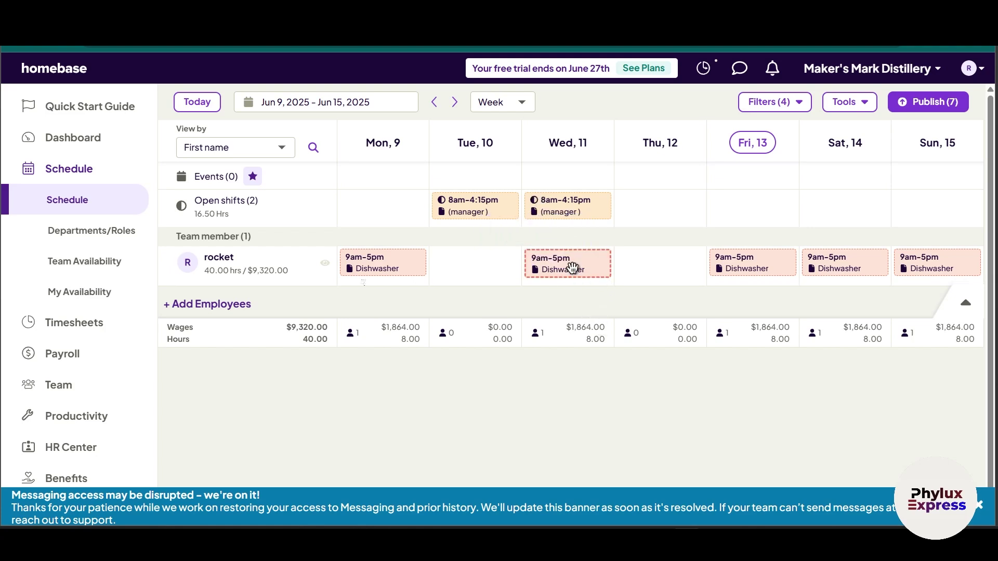
scroll(437, 426, down, 1)
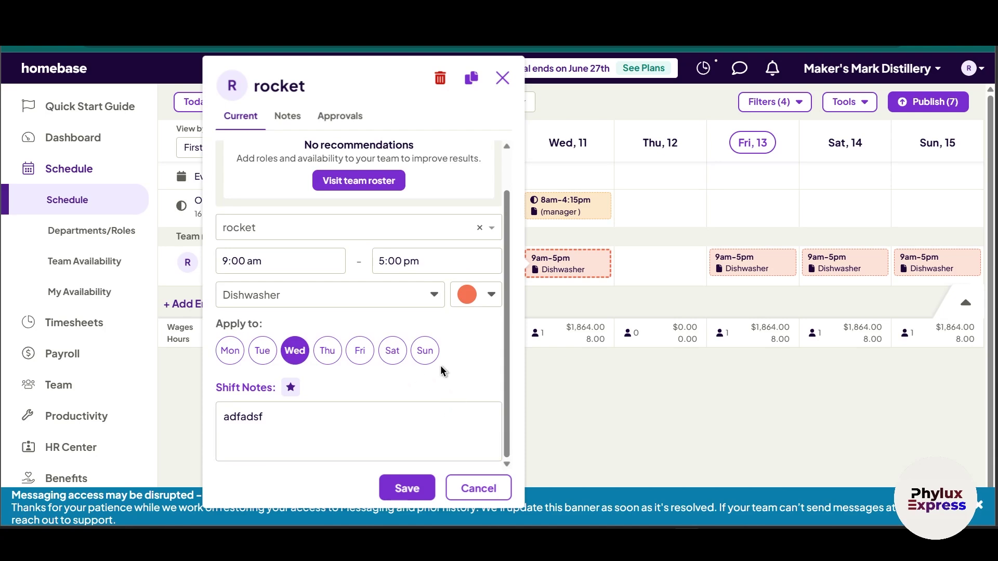
scroll(345, 306, up, 1)
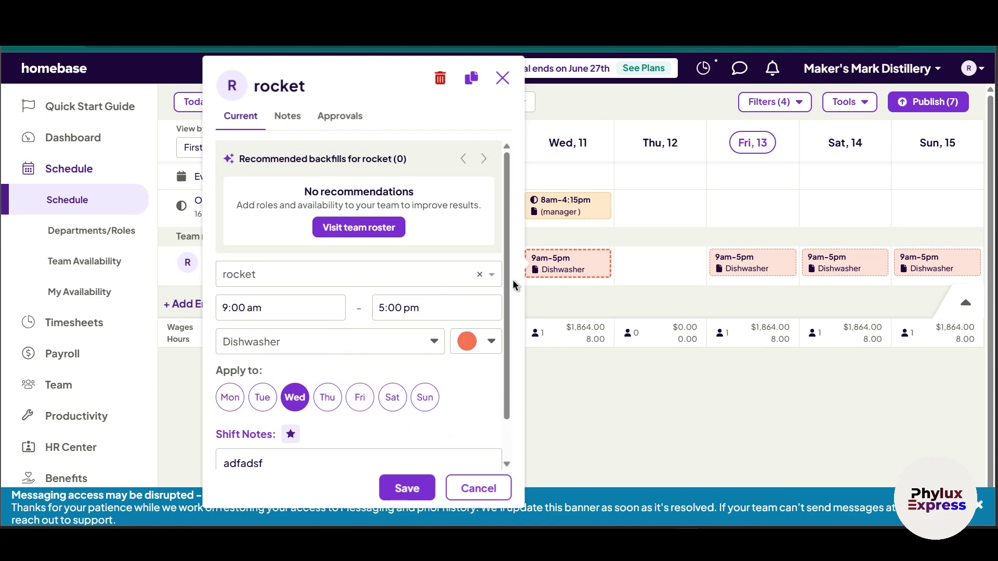
click(415, 282)
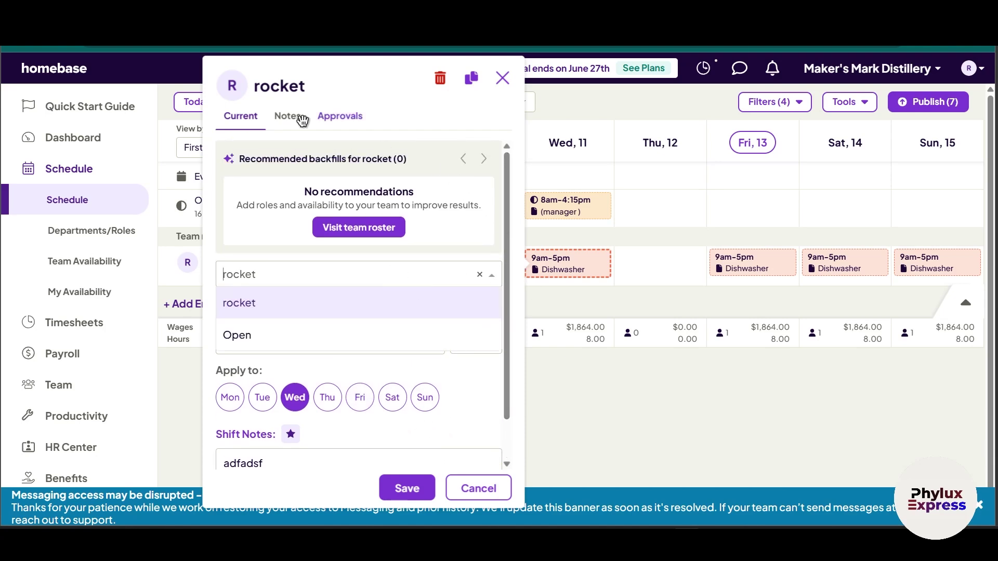
click(541, 395)
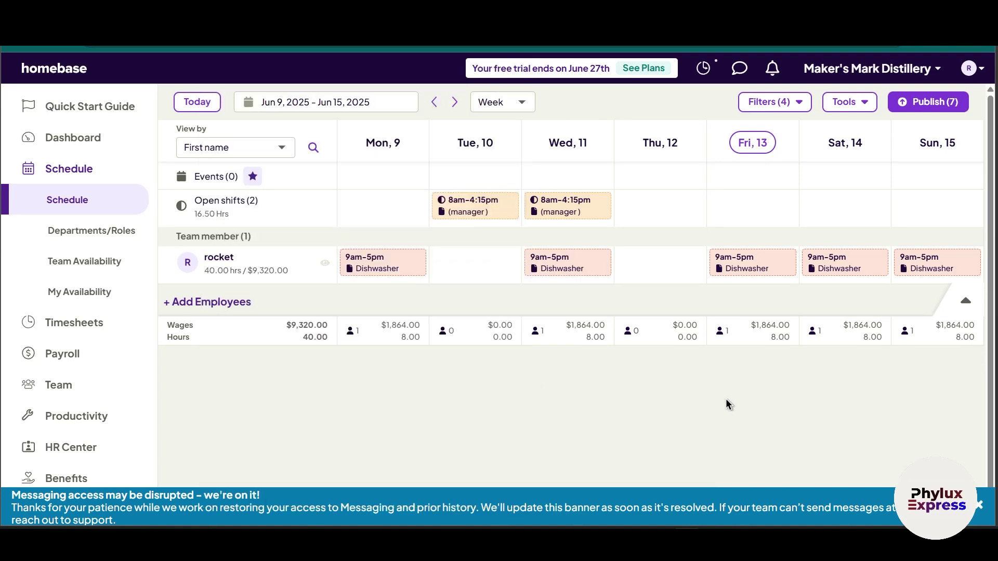
click(542, 212)
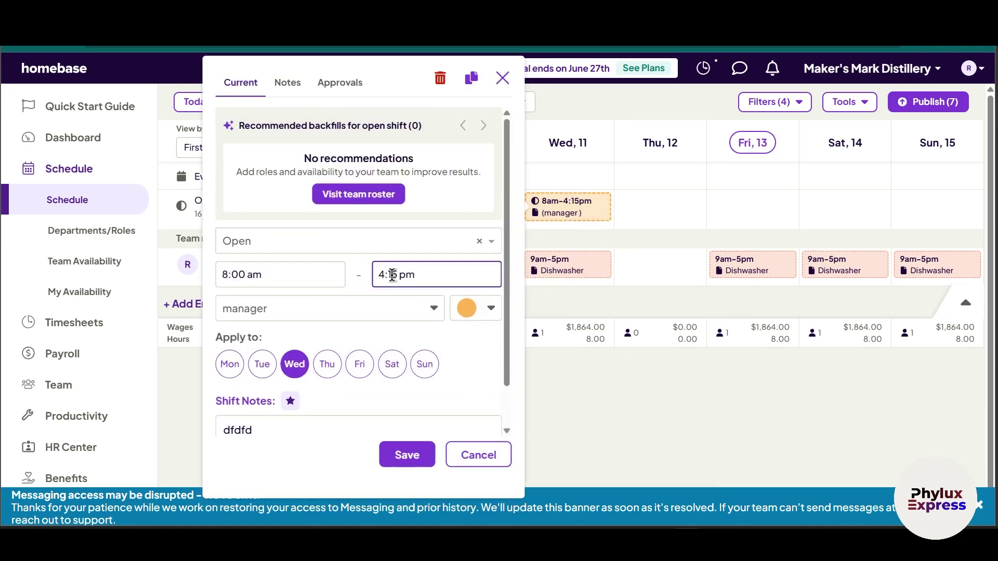
click(614, 251)
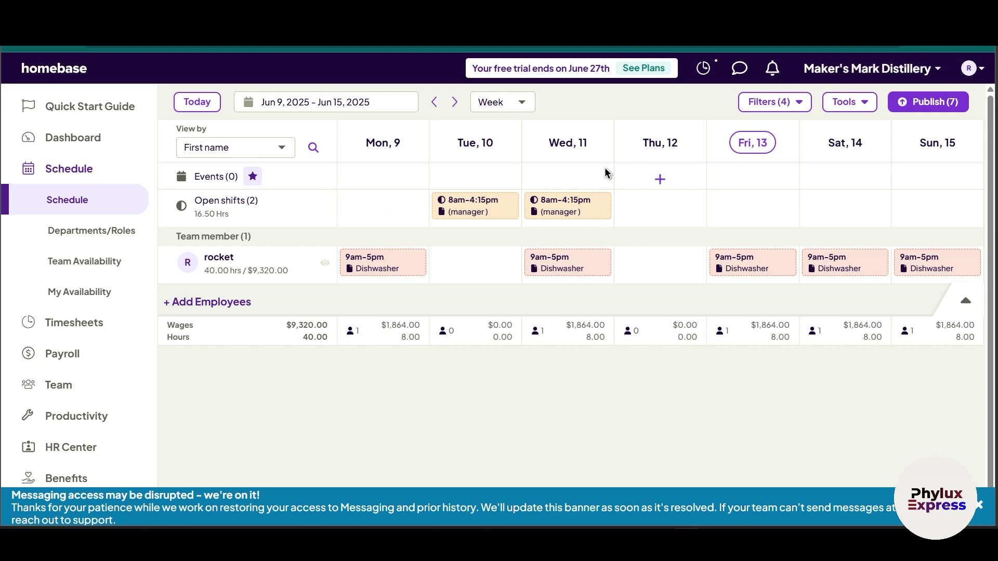
- Add an event titled "eid" on Wednesday, June 11 with the description "event description"
click(572, 177)
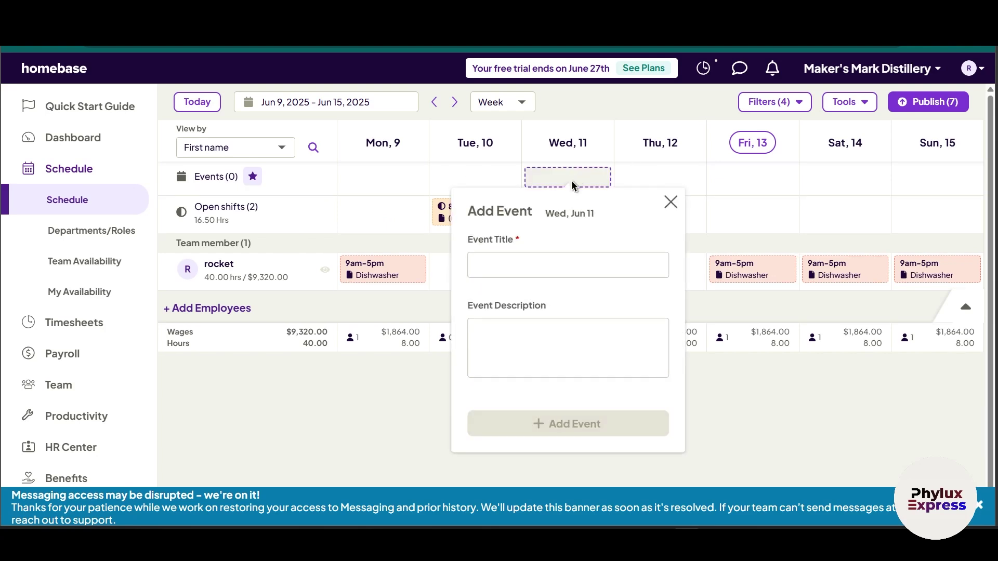
click(541, 261)
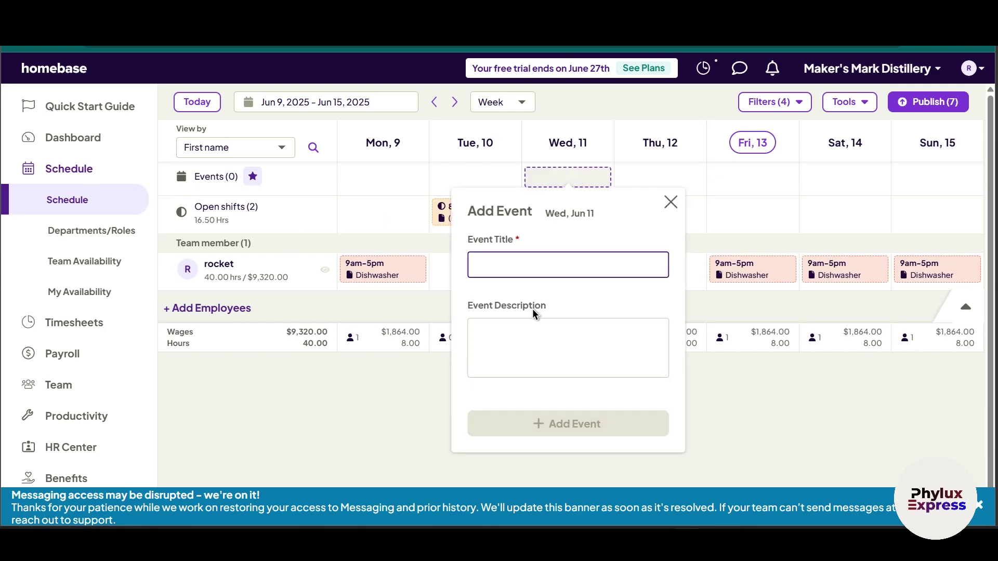
click(526, 324)
click(528, 266)
text(eid)
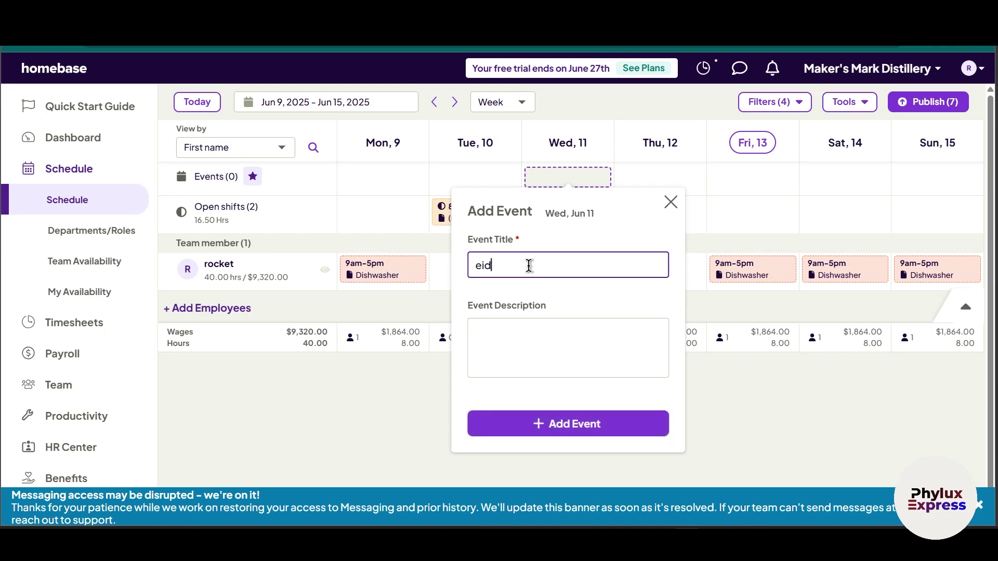
click(550, 336)
text(event)
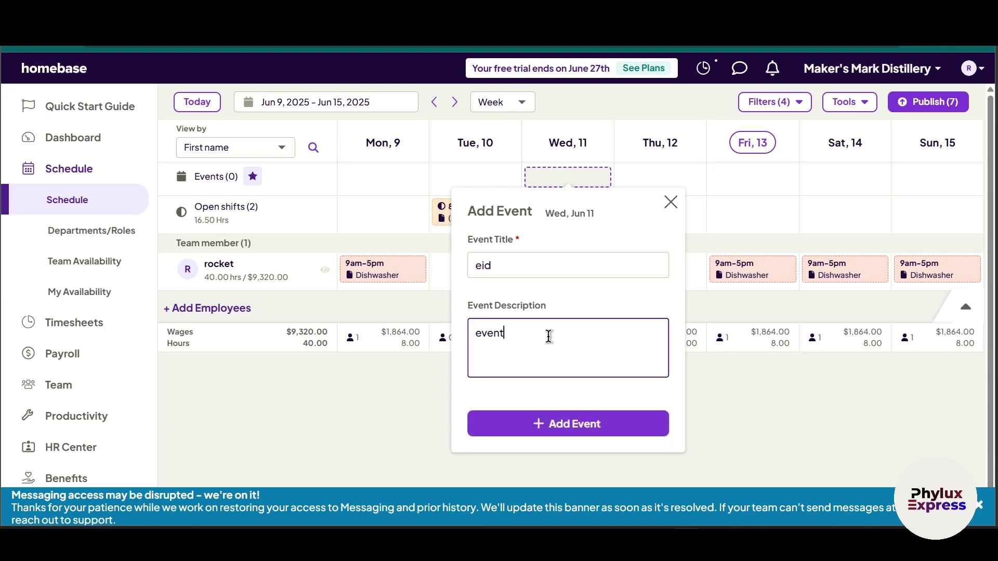
text( description)
click(593, 424)
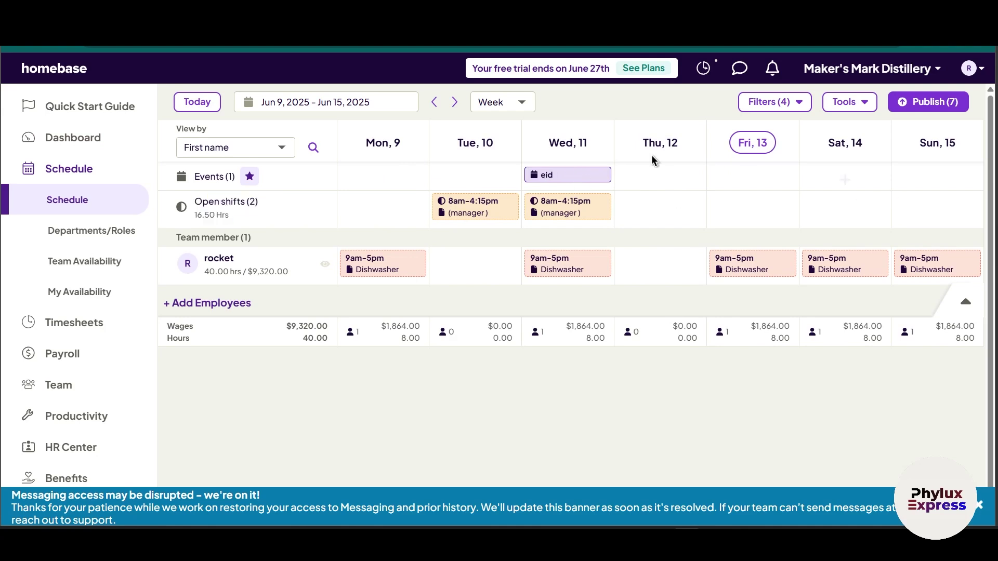
- Delete the "eid" event from Wednesday, June 11
drag(650, 154, 637, 187)
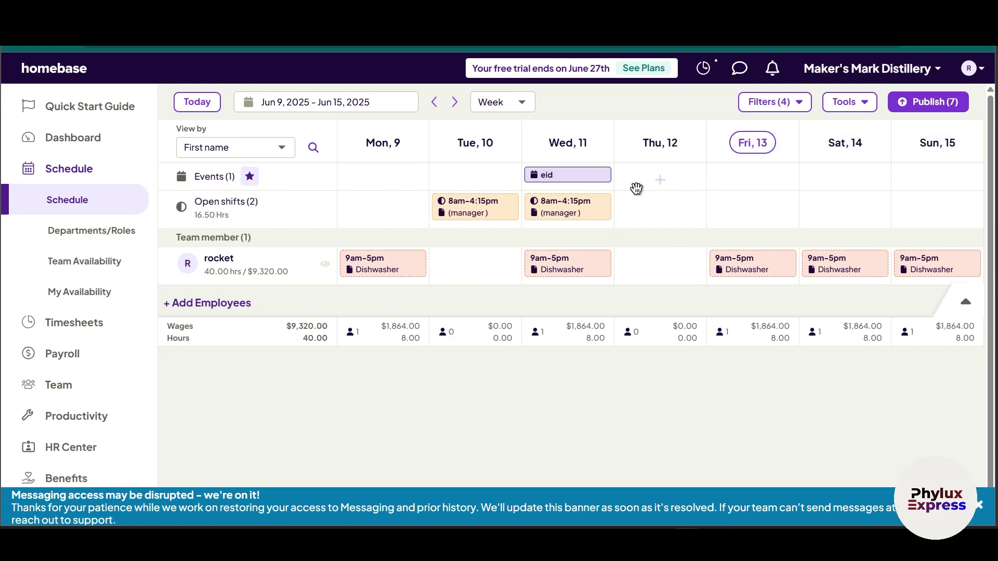
click(546, 175)
drag(546, 174, 579, 173)
click(580, 173)
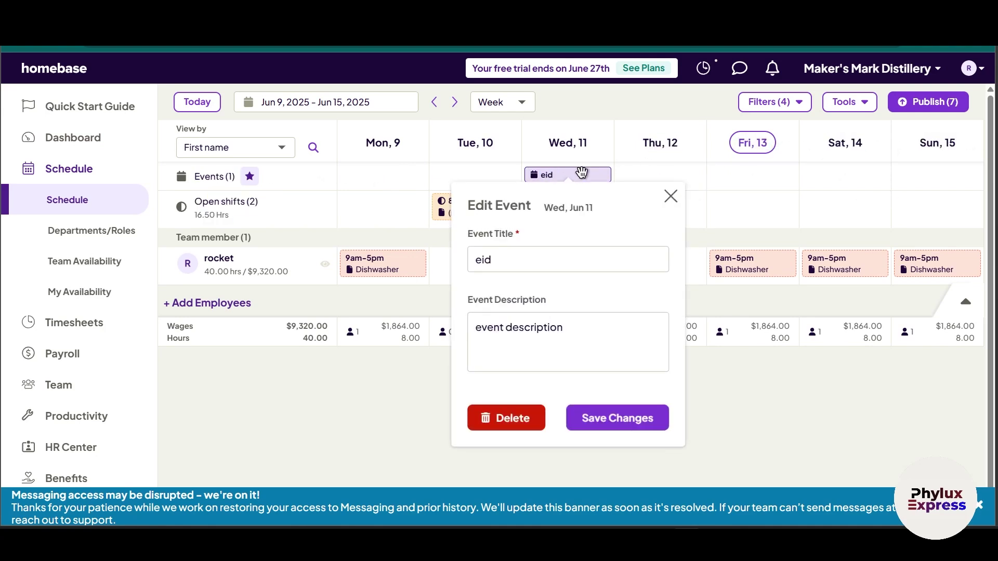
click(500, 429)
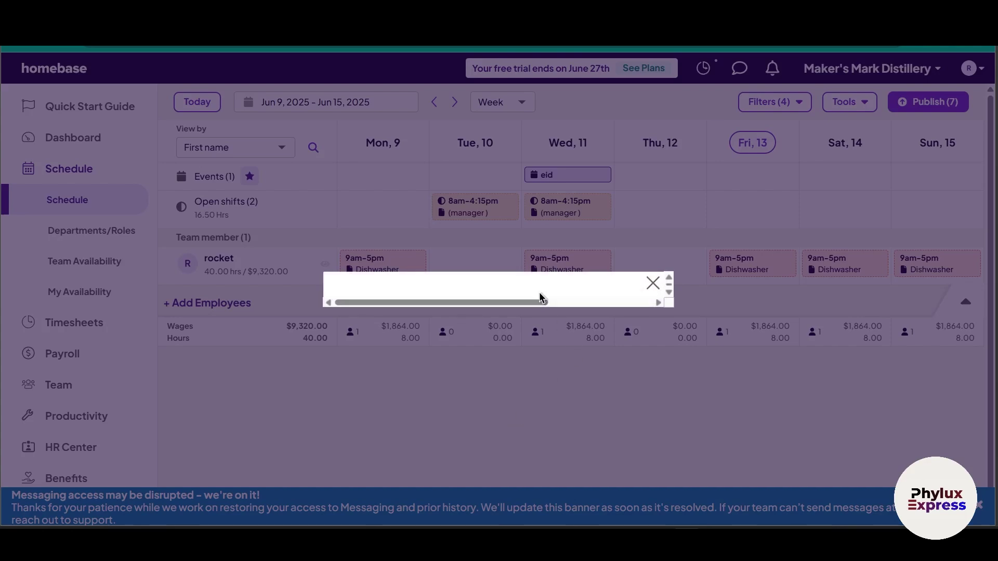
click(561, 340)
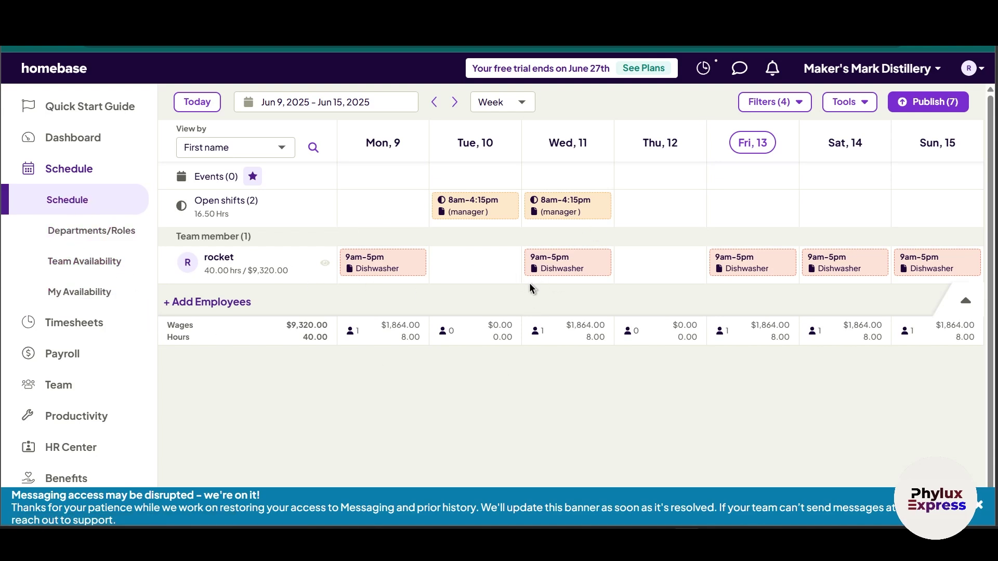
- Add a new department named "coffee maker" under Departments & Roles
click(84, 232)
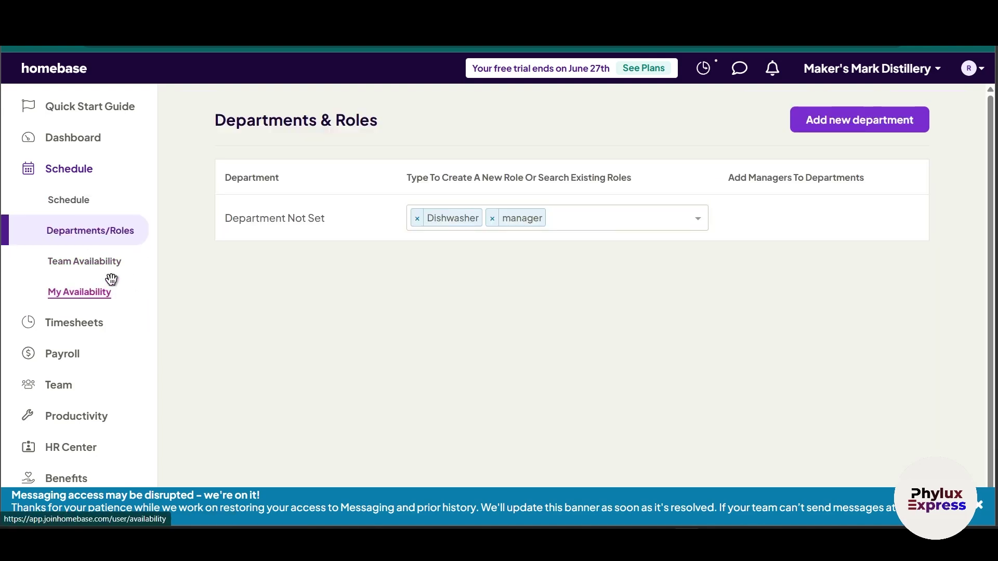
click(867, 124)
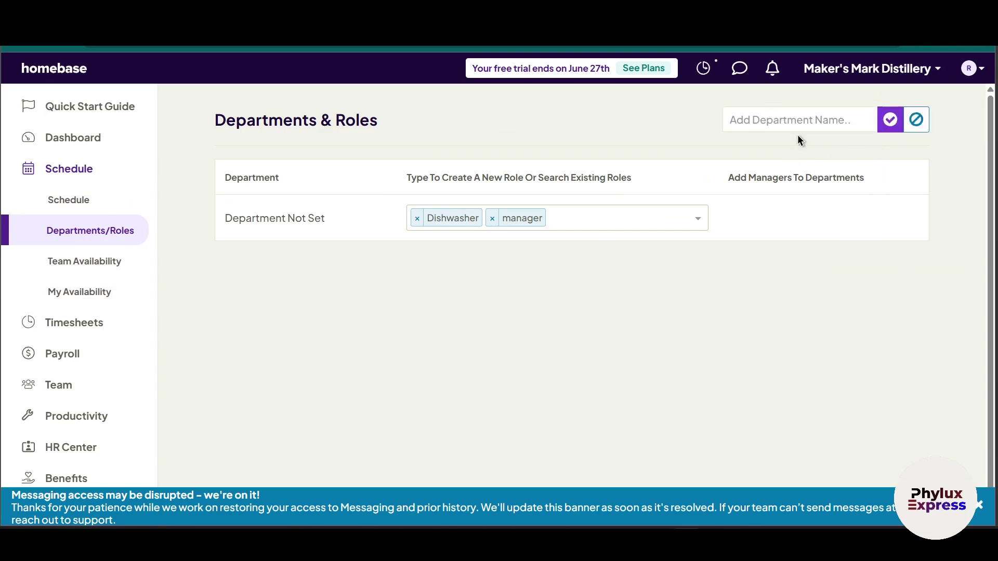
text(coffee maker)
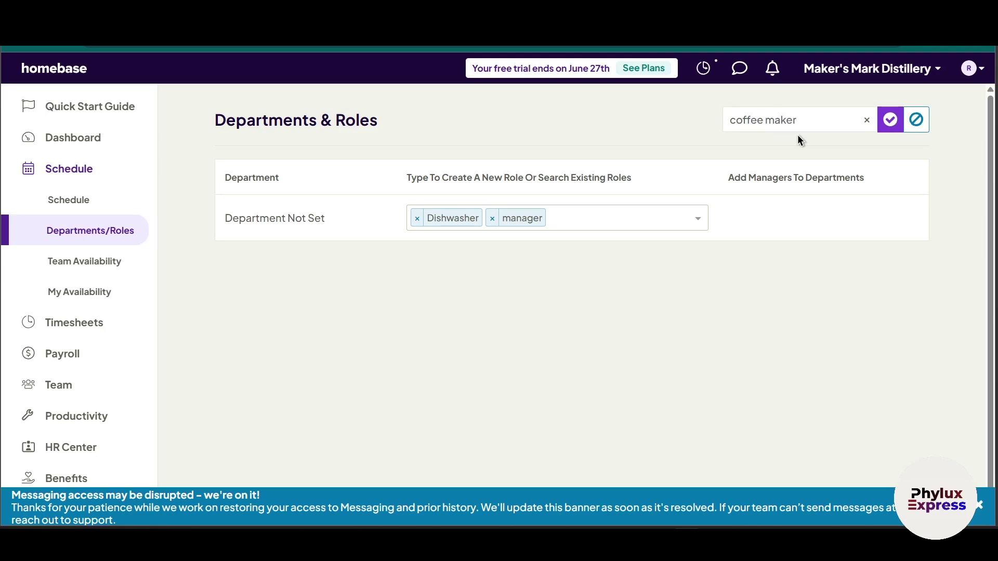
click(890, 121)
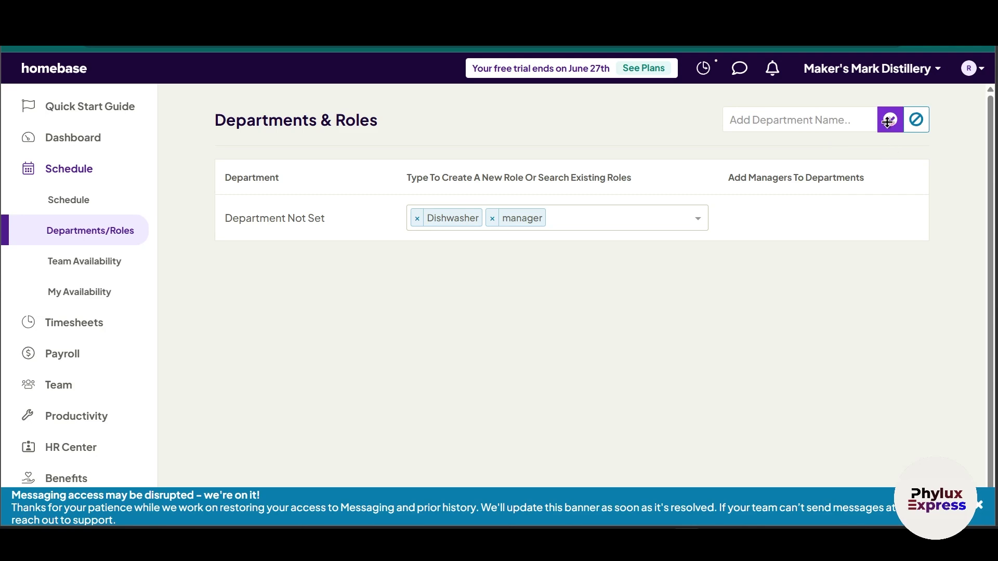
click(404, 191)
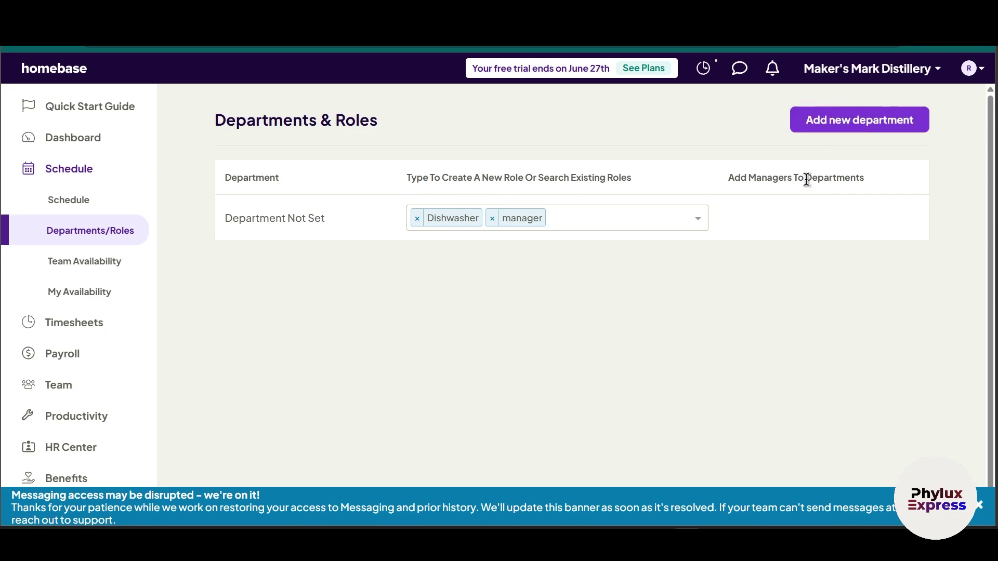
click(859, 127)
click(815, 119)
click(827, 152)
click(890, 120)
- Assign the existing manager role to the coffee maker department
click(461, 219)
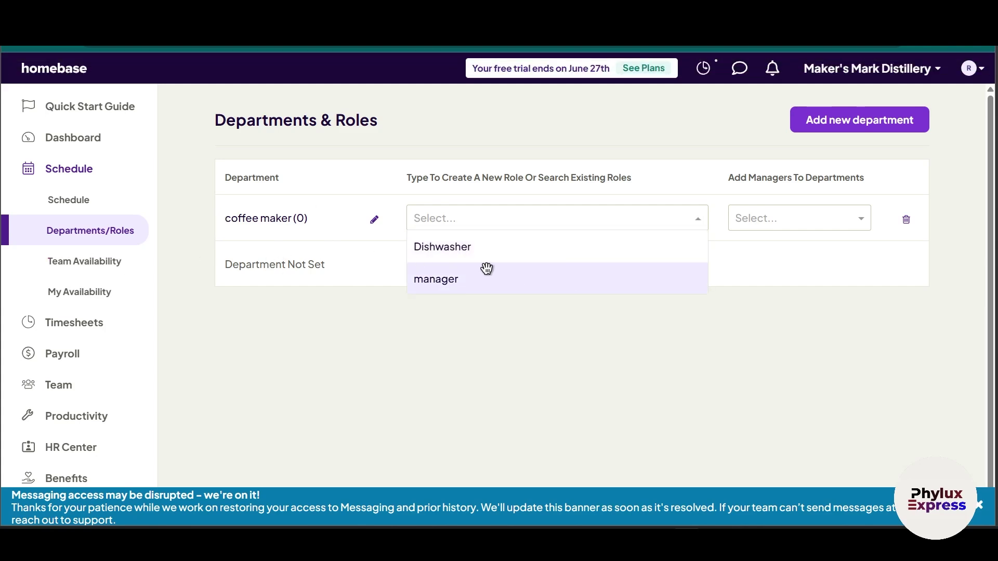
click(483, 202)
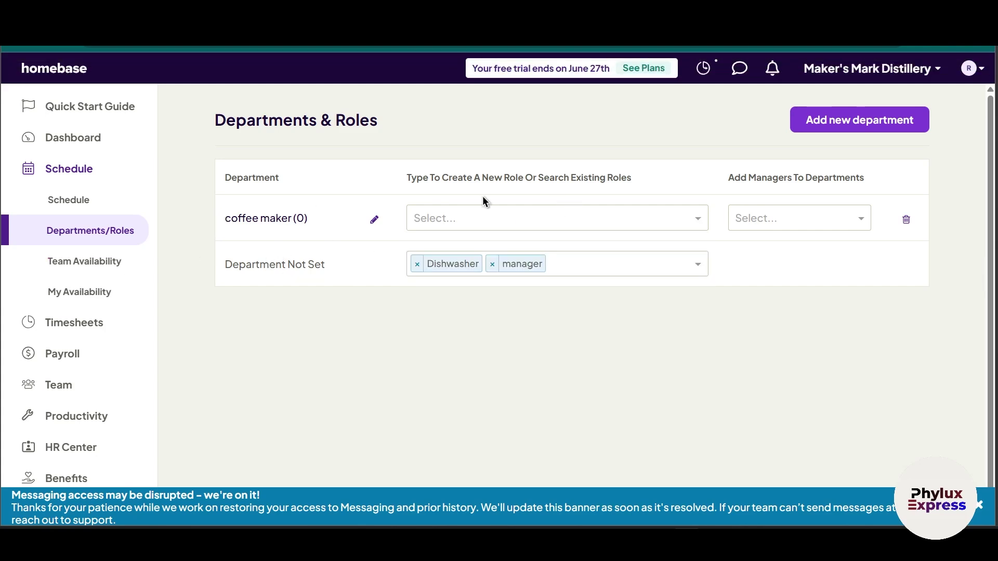
click(510, 225)
click(500, 279)
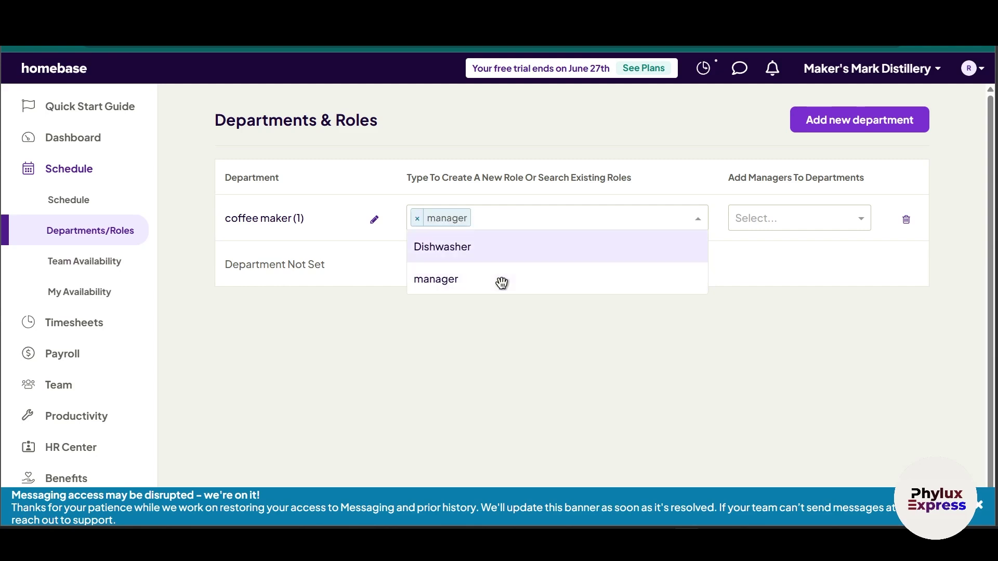
click(822, 335)
- Add the team member as the manager of the coffee maker department
click(809, 227)
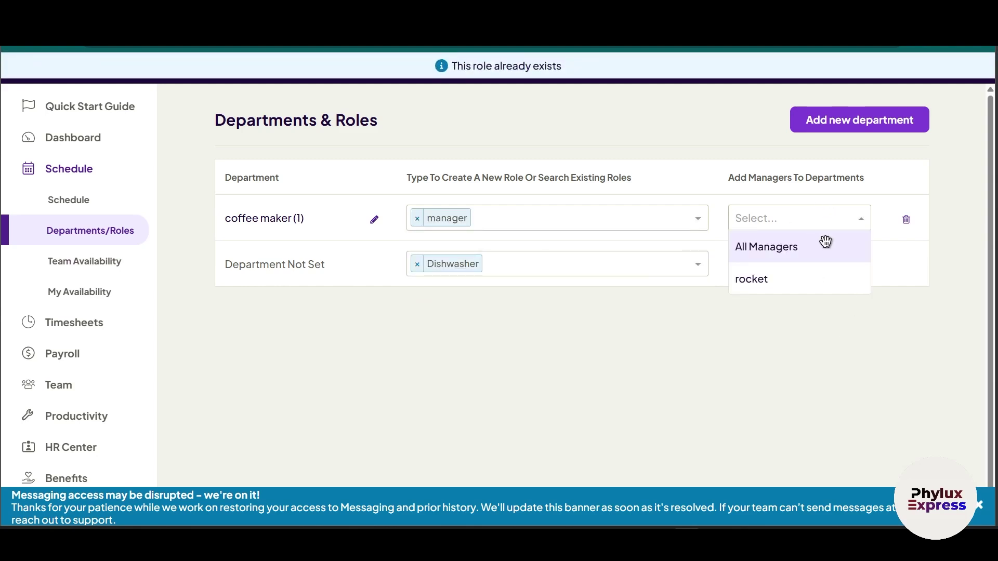
click(811, 278)
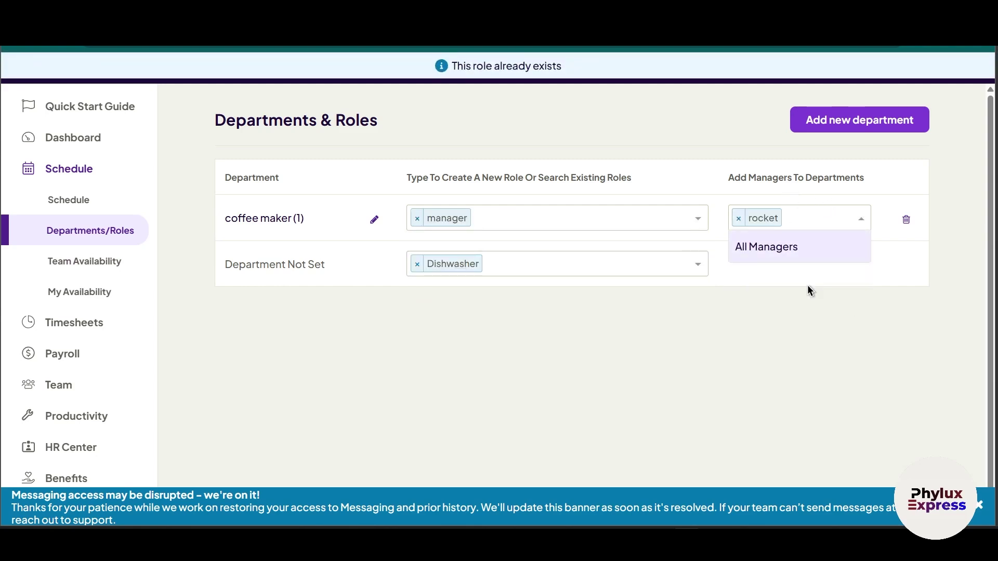
click(807, 285)
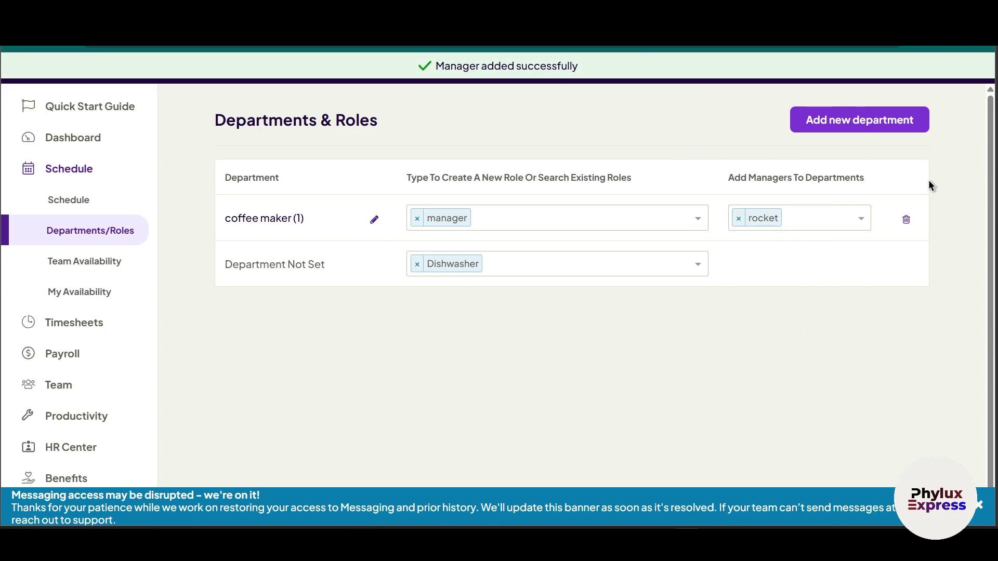
- Add a preferred availability for the team member on Tuesday, 9:00 am to 6:00 pm, applied to Maker's Mark Distillery
click(109, 266)
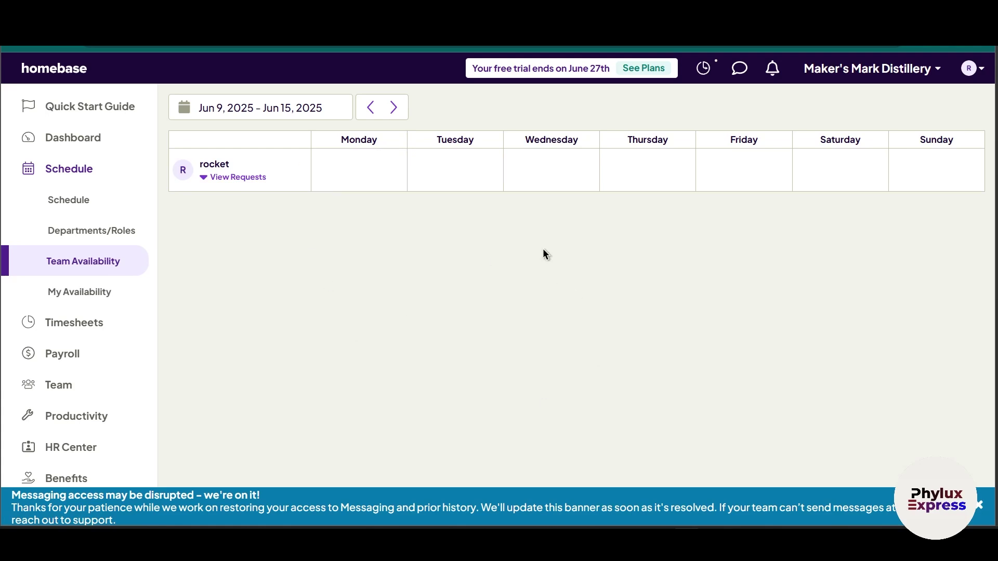
click(299, 110)
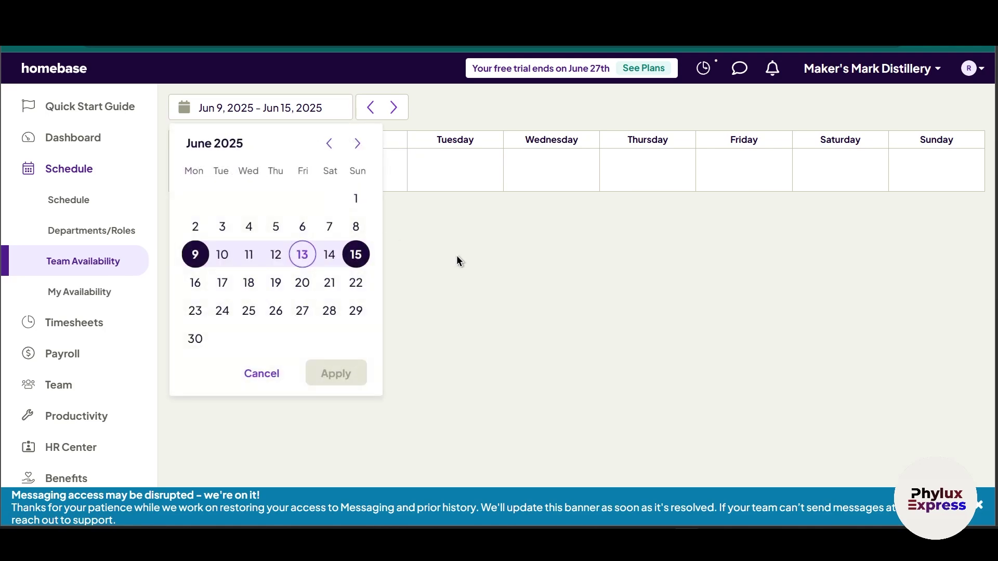
click(304, 266)
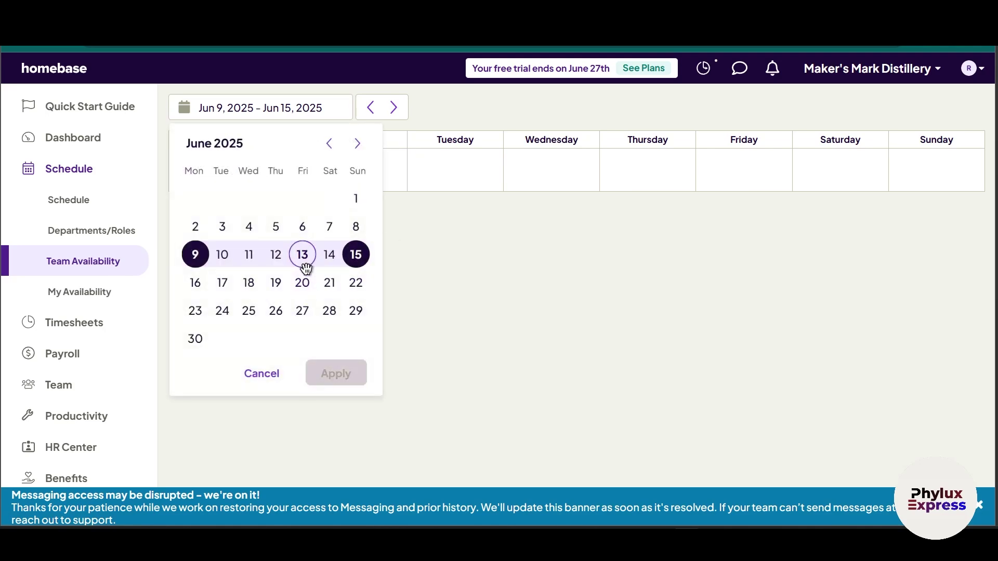
click(520, 280)
click(455, 170)
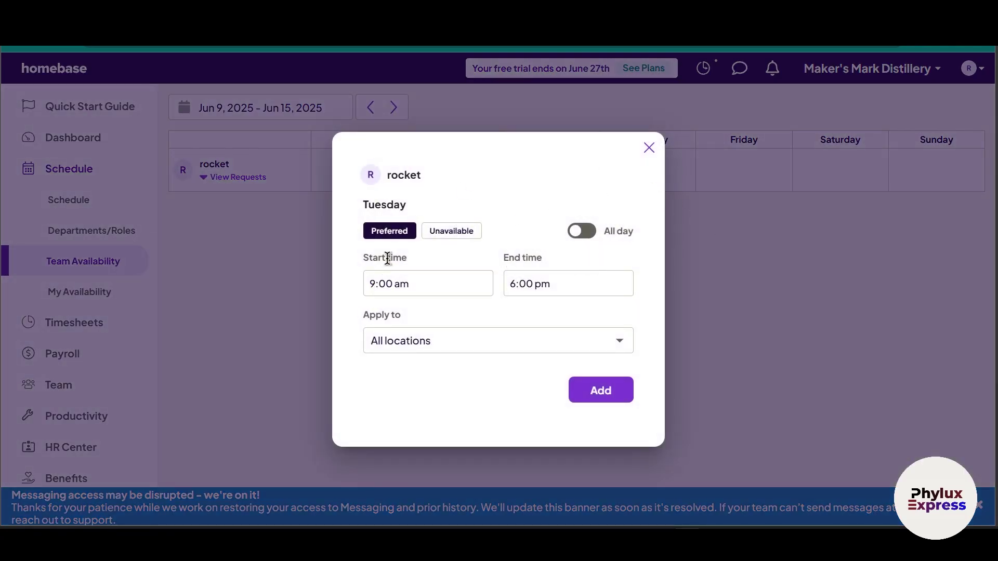
click(541, 343)
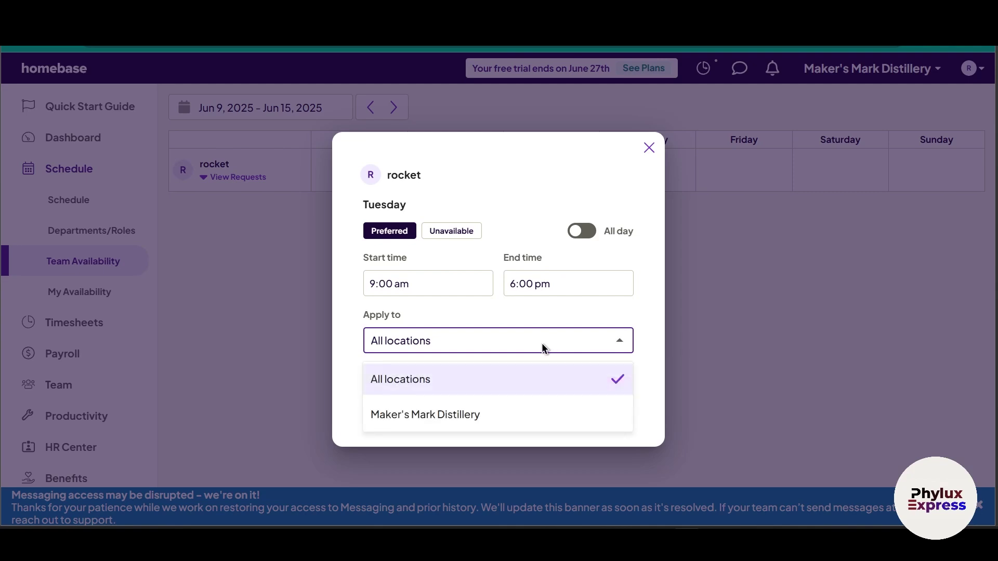
click(443, 424)
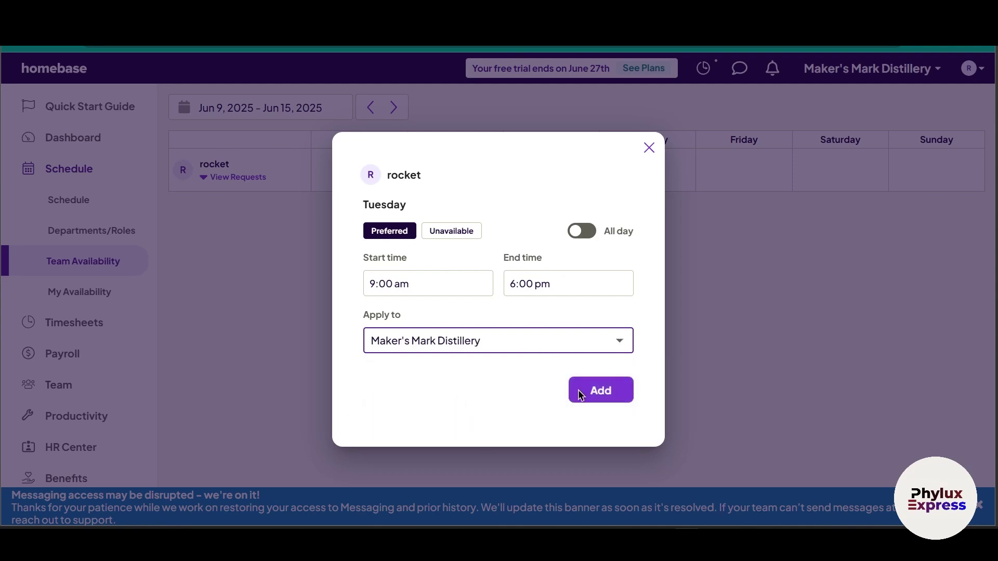
click(610, 391)
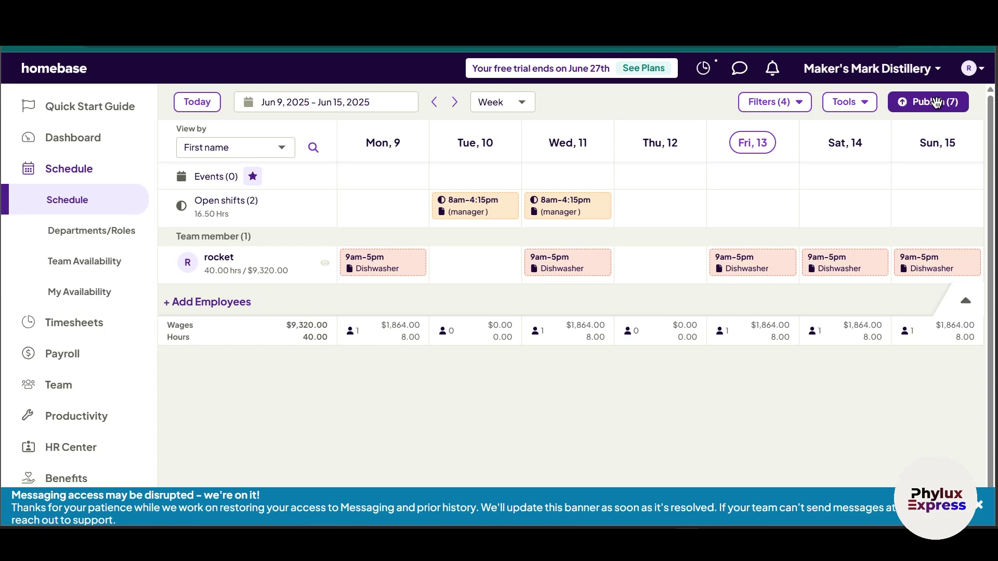
- Look through the schedule's week, month and day view options, its display filters and its date range choices without changing them
click(510, 102)
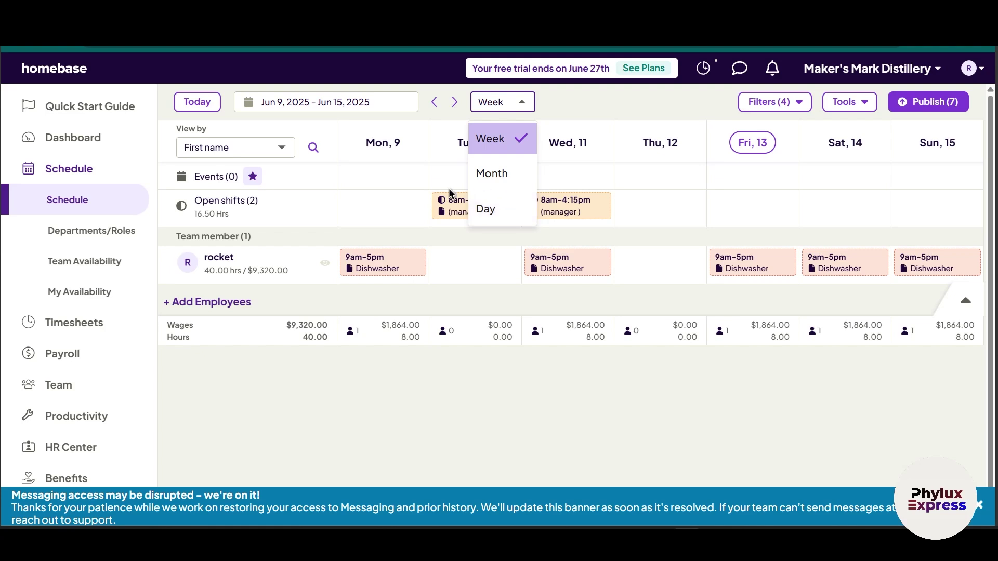
click(628, 358)
click(805, 102)
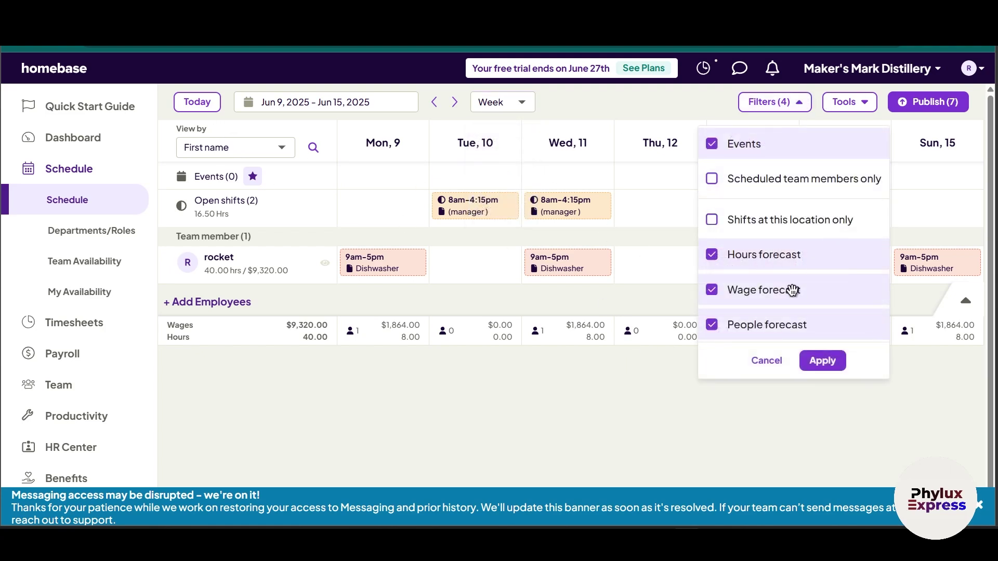
click(697, 400)
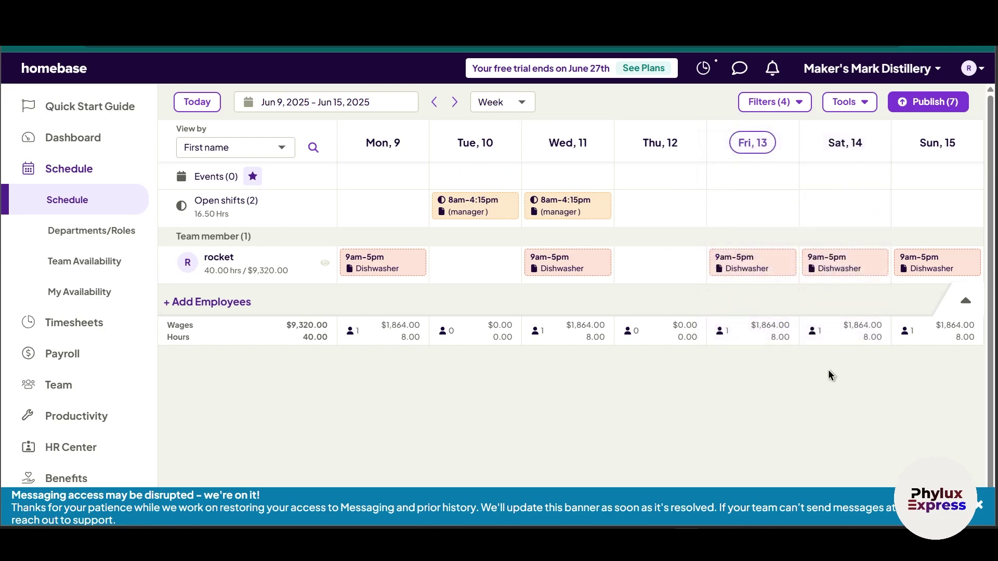
click(352, 102)
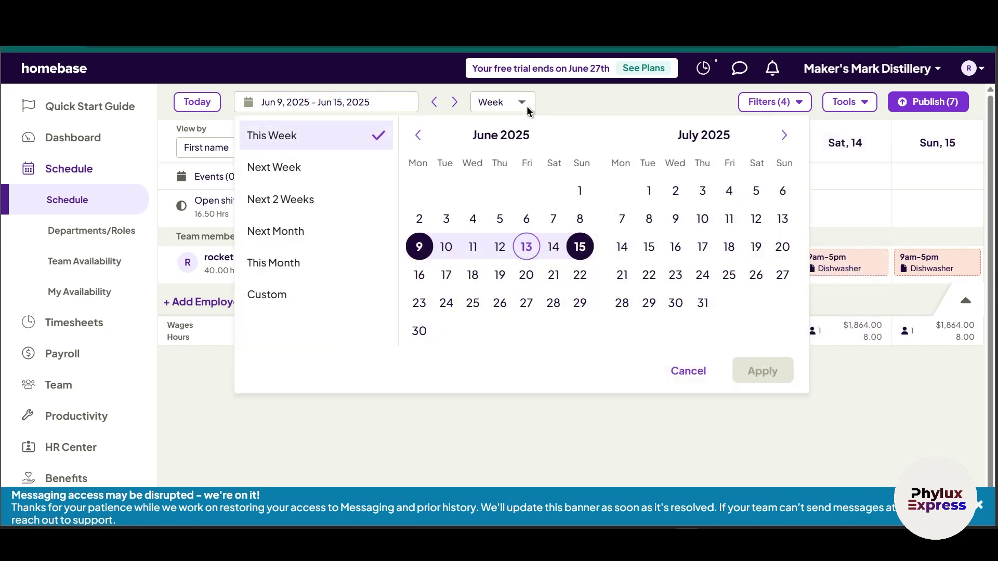
click(512, 105)
click(512, 104)
click(509, 99)
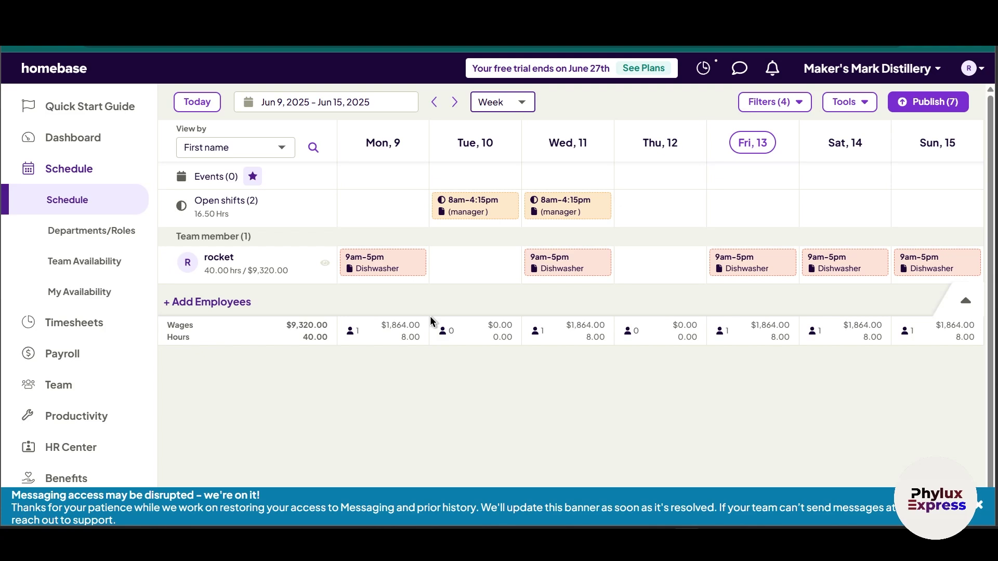
- Look over the dashboard's manager view and the remaining setup tasks in the Quick Start Guide
click(62, 137)
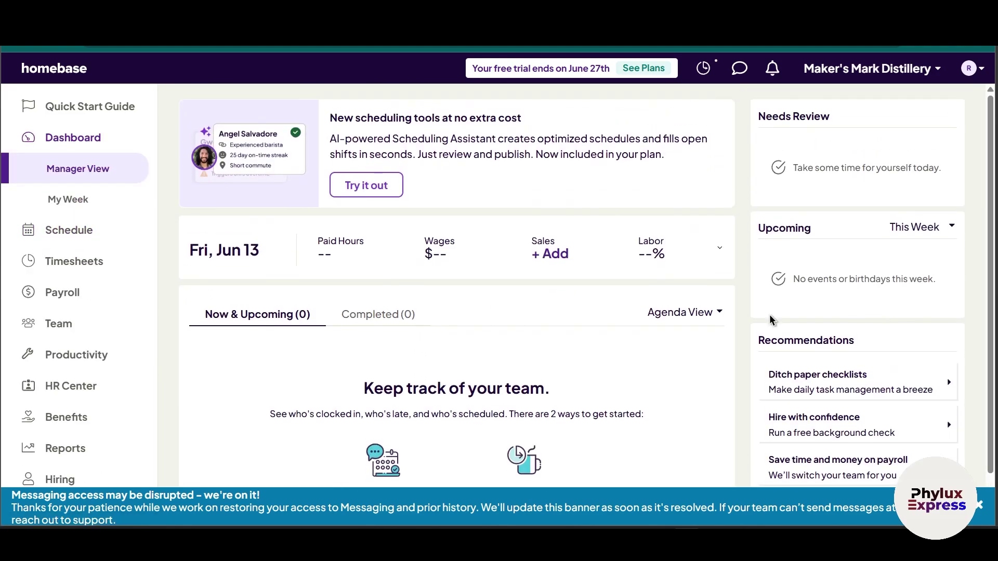
scroll(827, 312, down, 1)
scroll(350, 221, up, 1)
scroll(462, 403, down, 1)
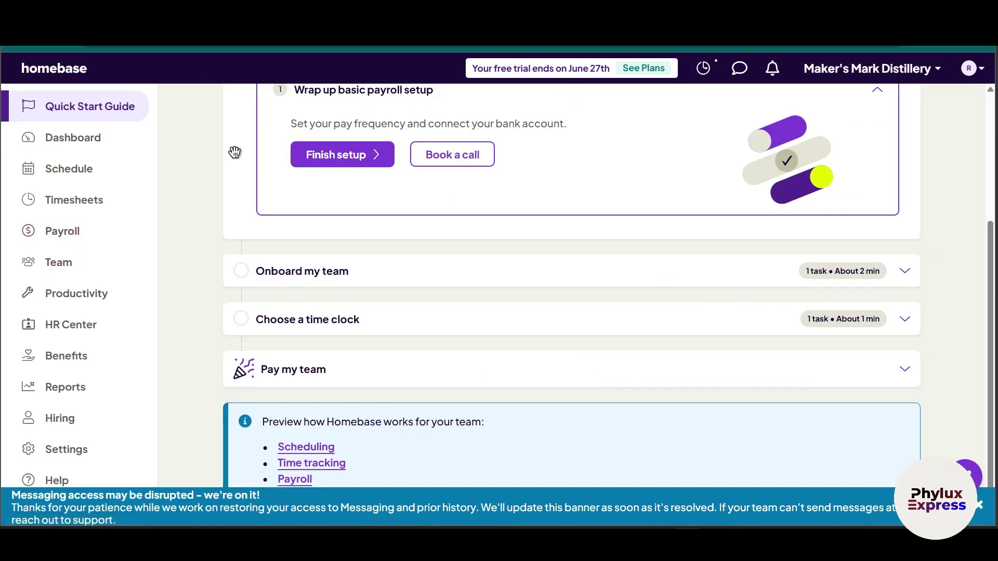
- Examine the payroll overview with its setup progress and feature list, and return to the dashboard's manager view
click(64, 233)
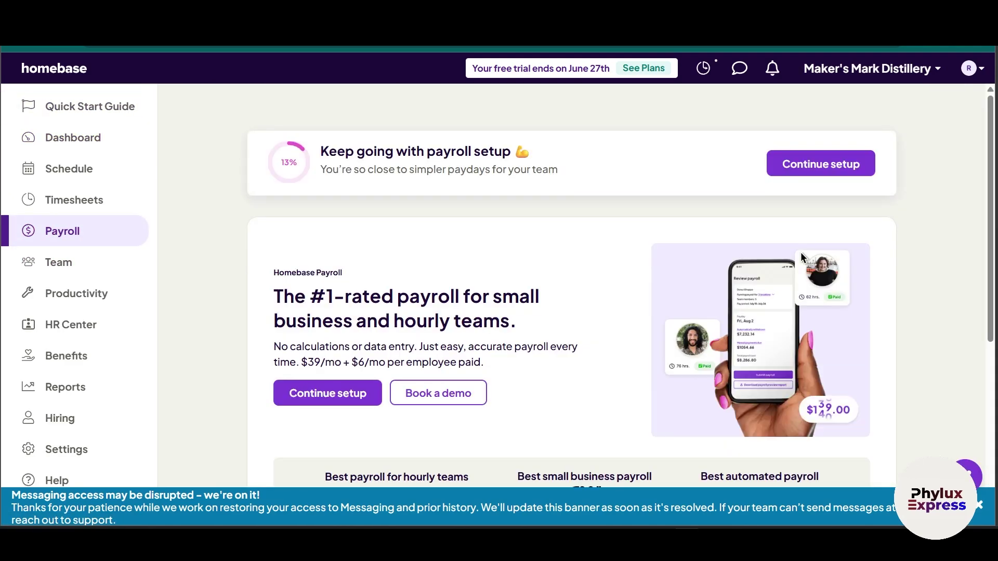
scroll(661, 259, down, 1)
scroll(661, 259, up, 1)
scroll(663, 279, down, 3)
scroll(664, 284, up, 2)
scroll(808, 289, down, 4)
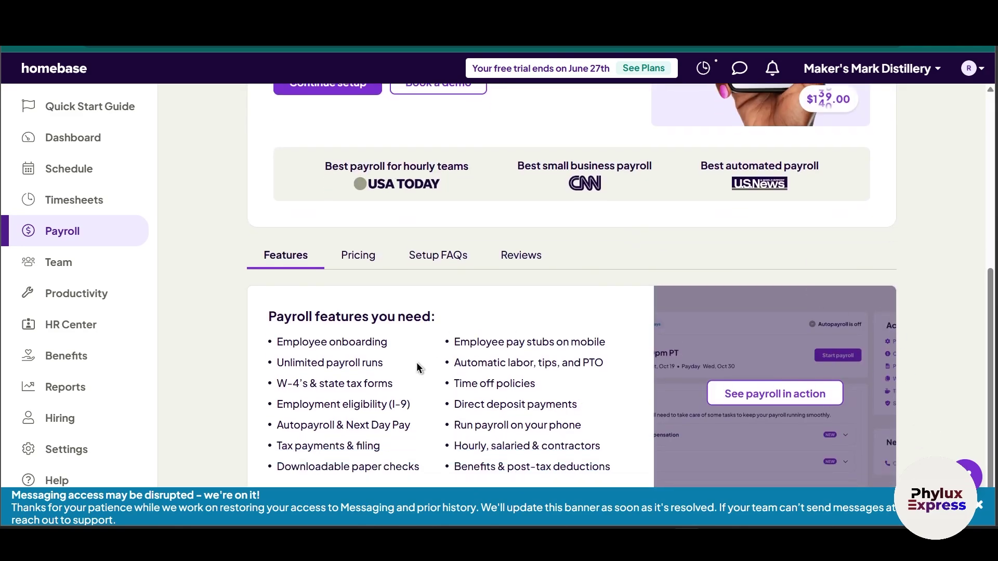
scroll(518, 379, up, 1)
scroll(520, 387, up, 3)
scroll(529, 392, down, 2)
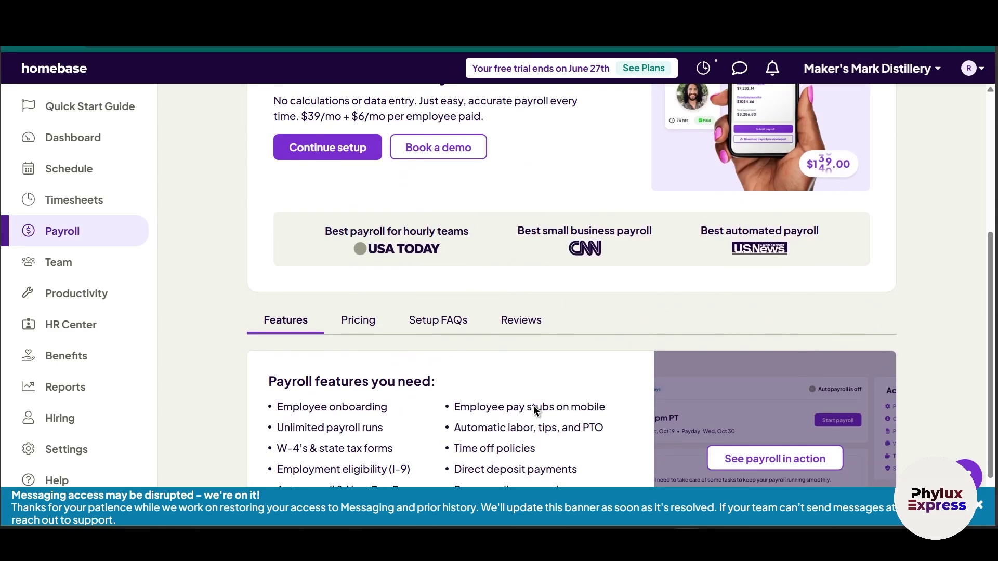
scroll(495, 469, up, 1)
scroll(495, 469, up, 5)
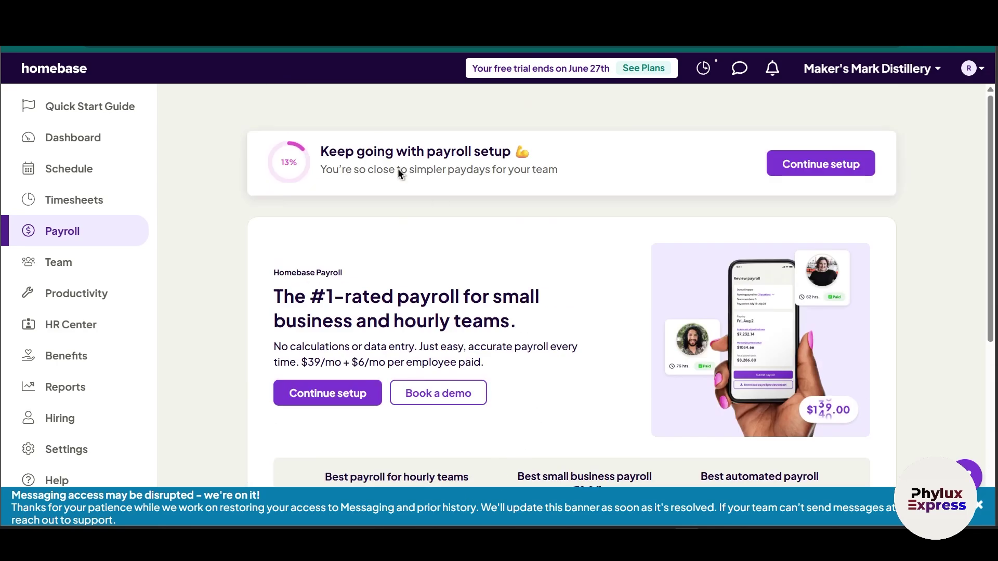
click(78, 137)
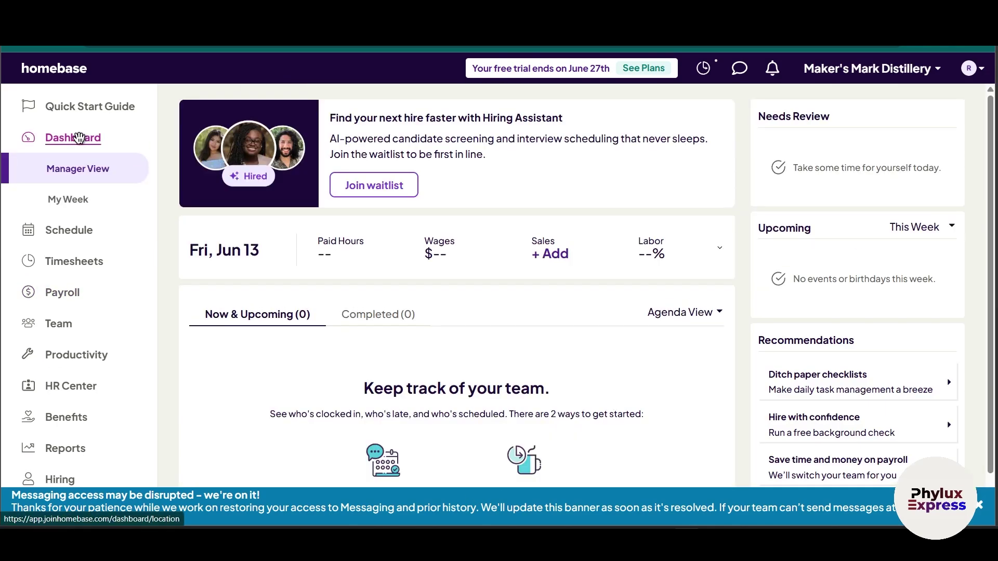